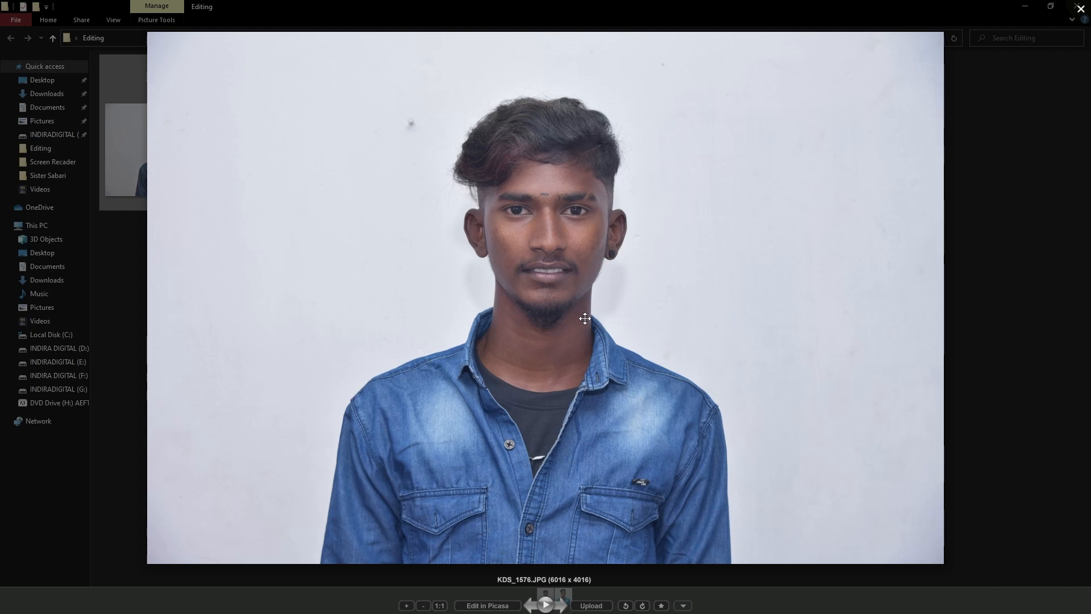
Examine the face in KDS_1576.JPG up close and compare the original portrait with the edited KDS_1576.psd version at full-screen size
scroll(585, 319, "up", 5)
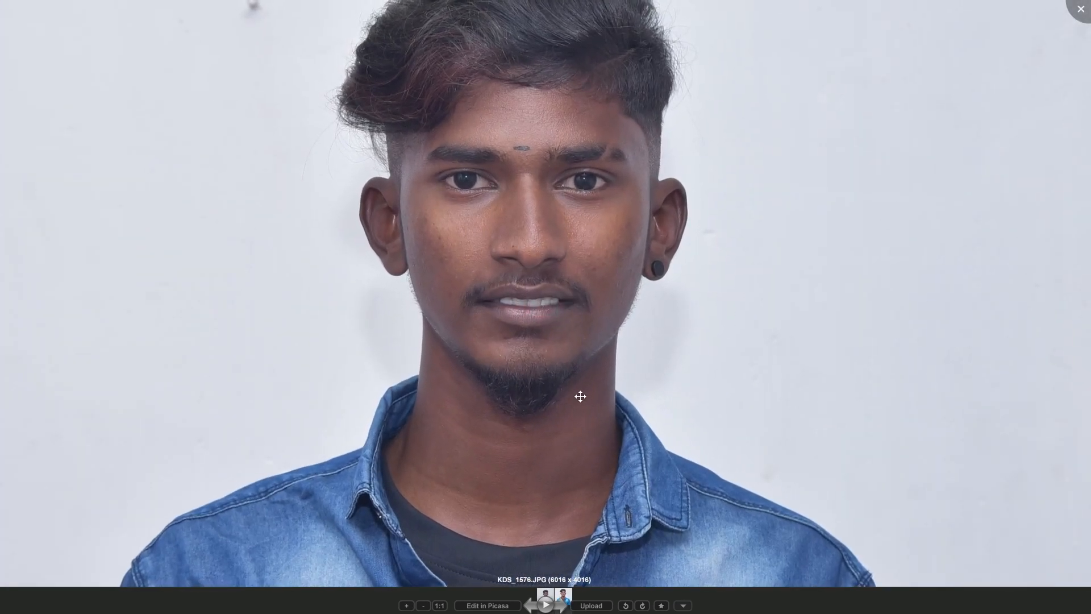
scroll(580, 396, "down", 4)
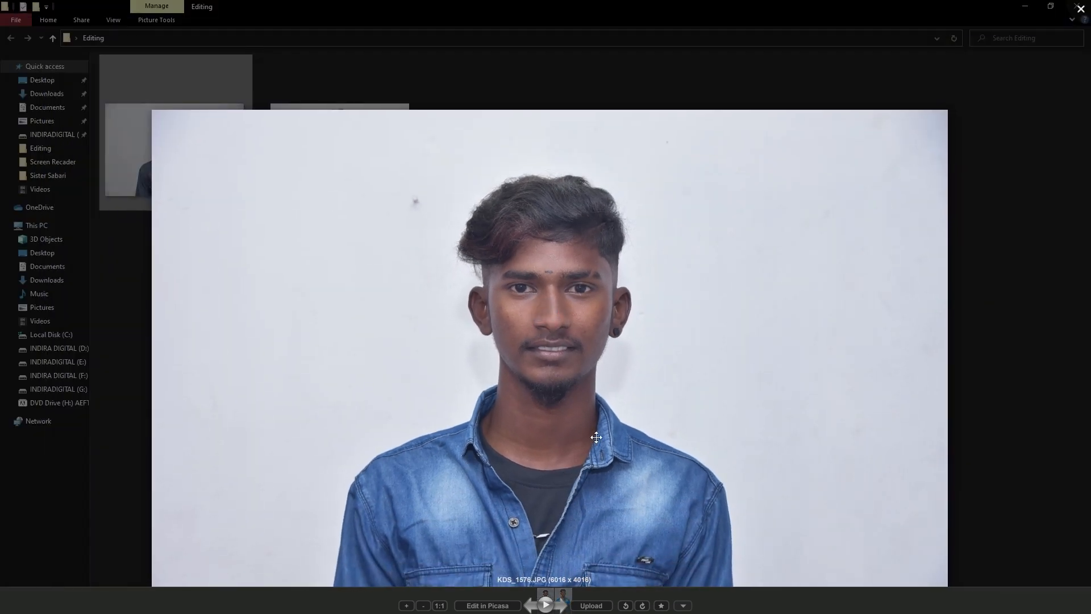
scroll(588, 404, "up", 4)
left_click_drag(552, 252, 514, 254)
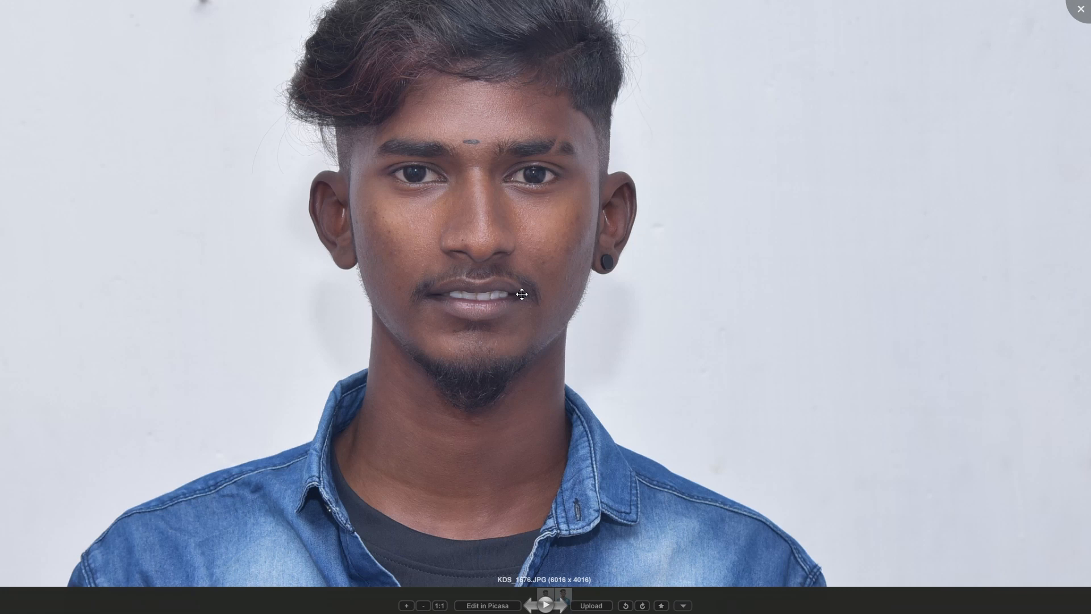
left_click(1081, 9)
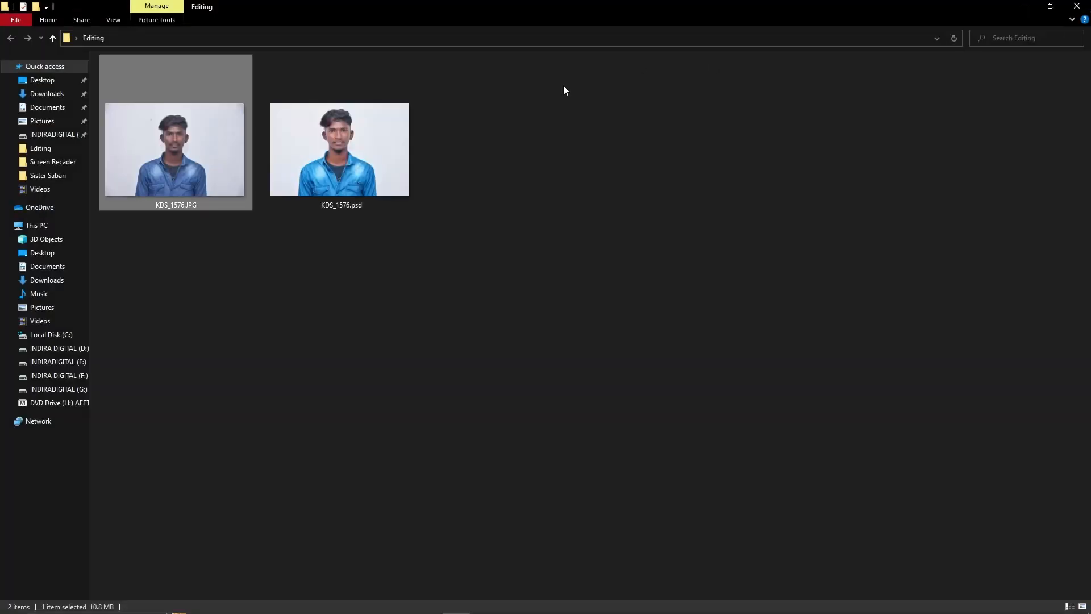
double_click(322, 174)
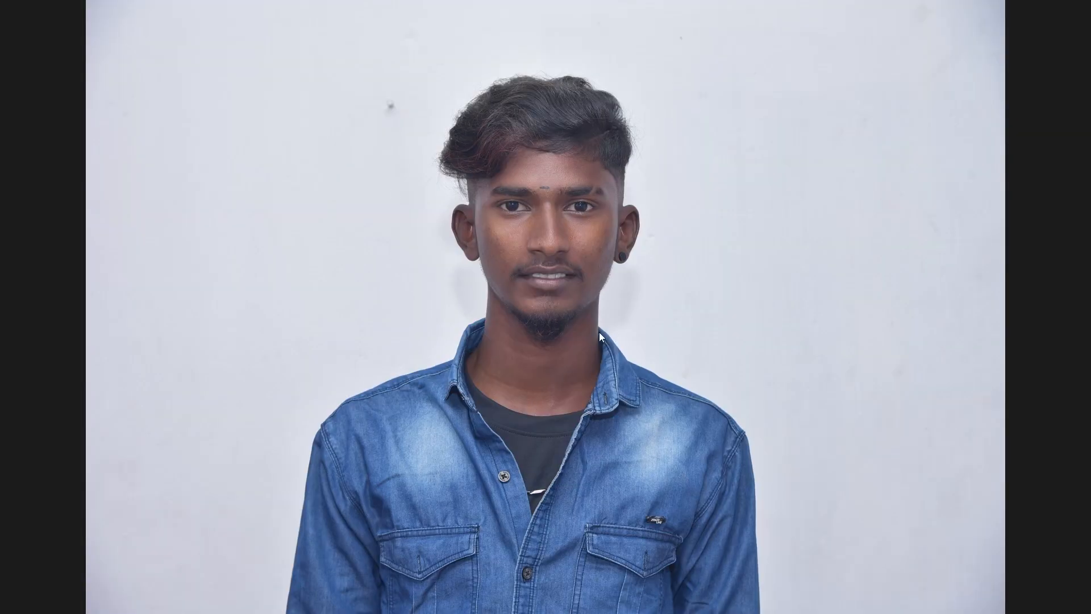
key("Right")
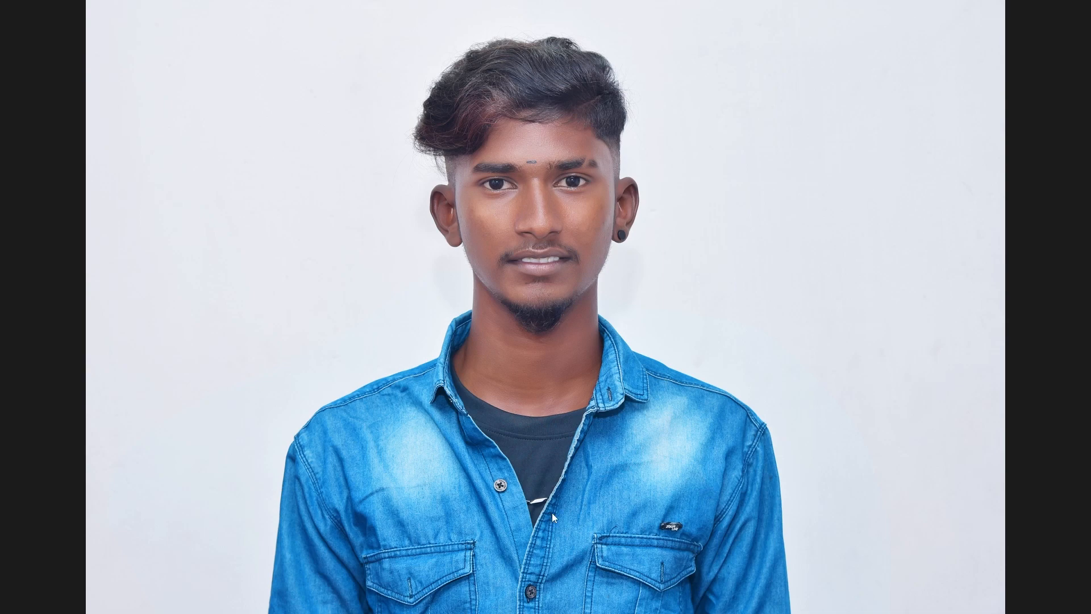
key("Escape")
left_click(432, 443)
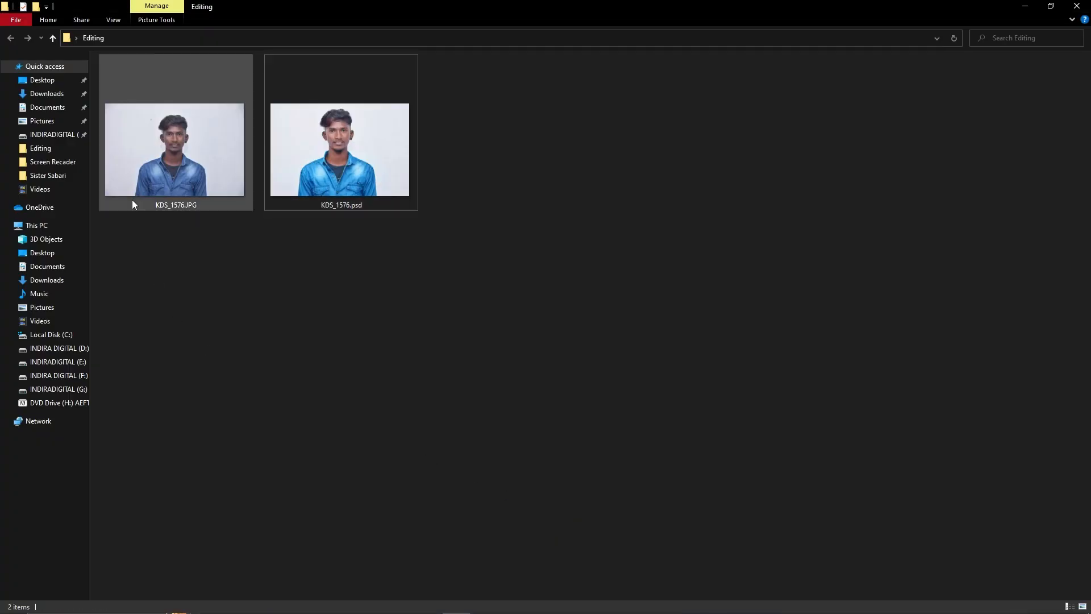
Open KDS_1576.JPG in Photoshop with its window maximized and duplicate the whole photo onto a new layer
left_click_drag(132, 200, 397, 363)
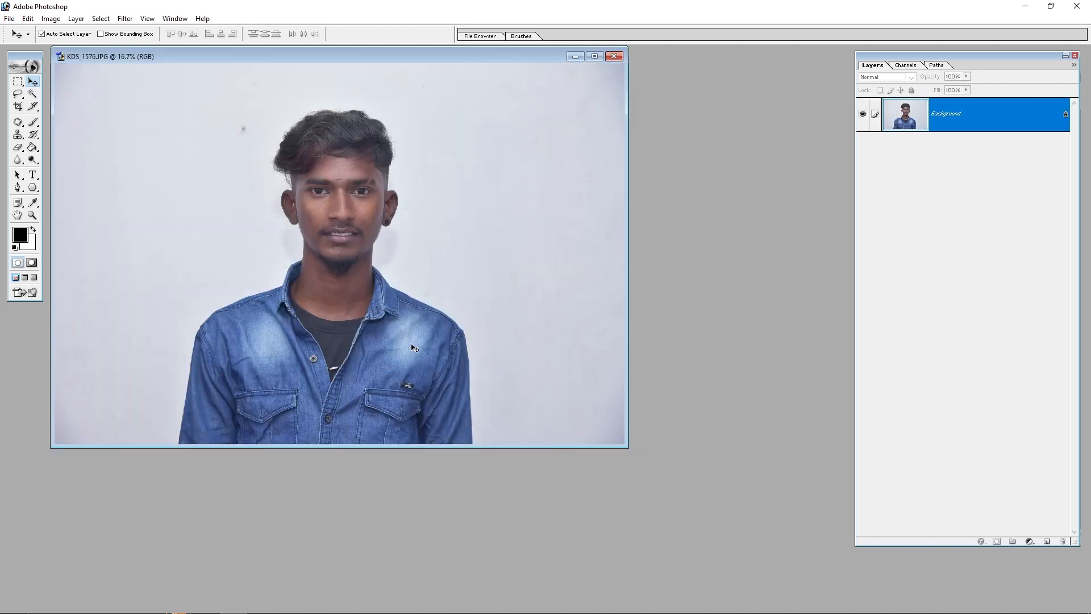
left_click(594, 56)
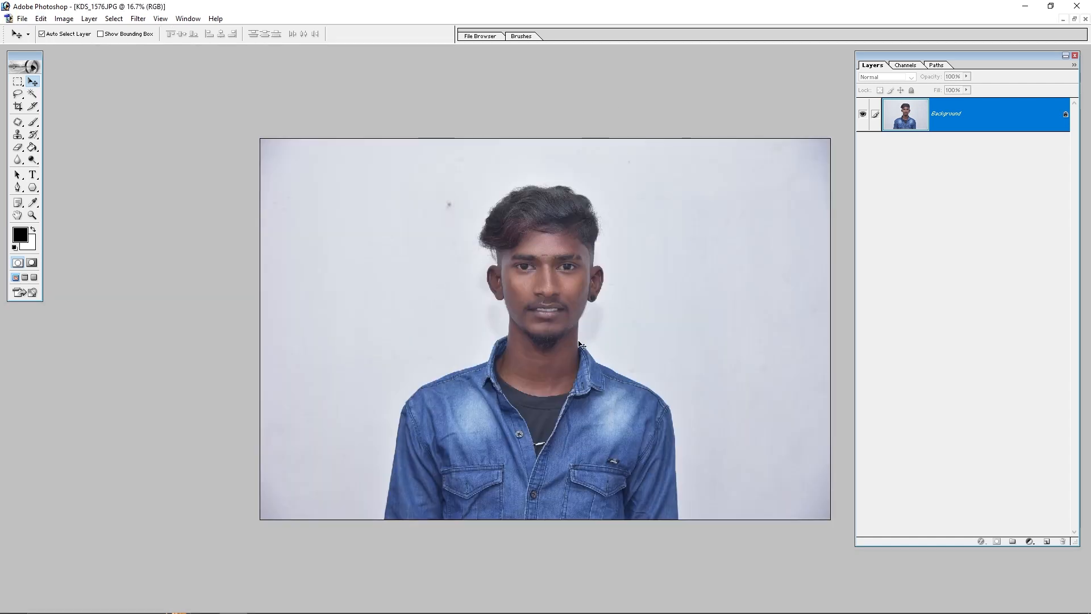
key("ctrl+a")
key("ctrl+j")
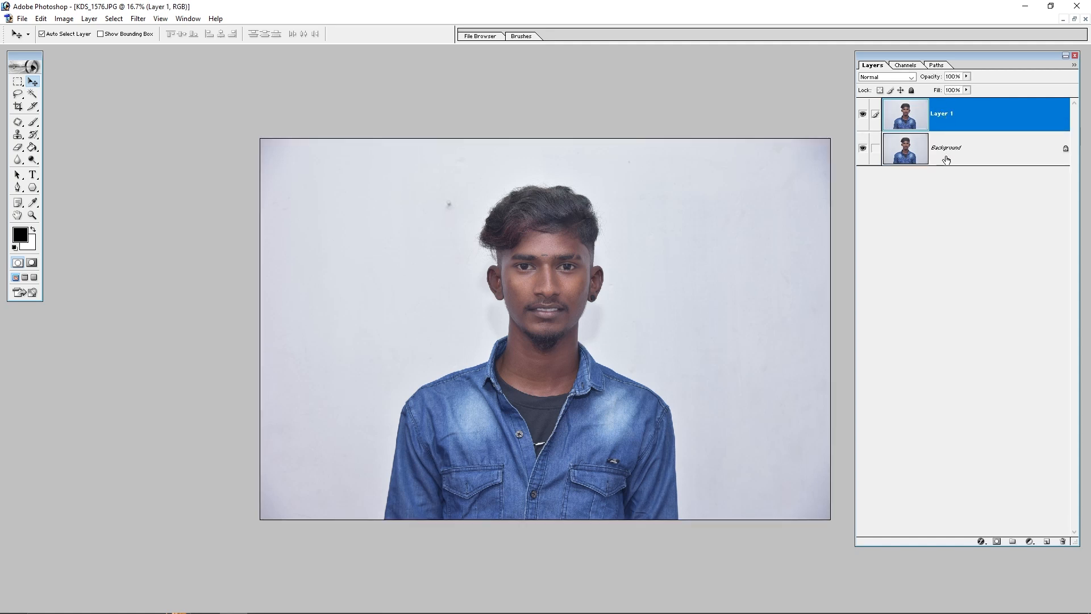
Scale the duplicated layer to about 104.9% and rotate it about -2.4° to straighten the subject, and merge the visible layers
key("ctrl+t")
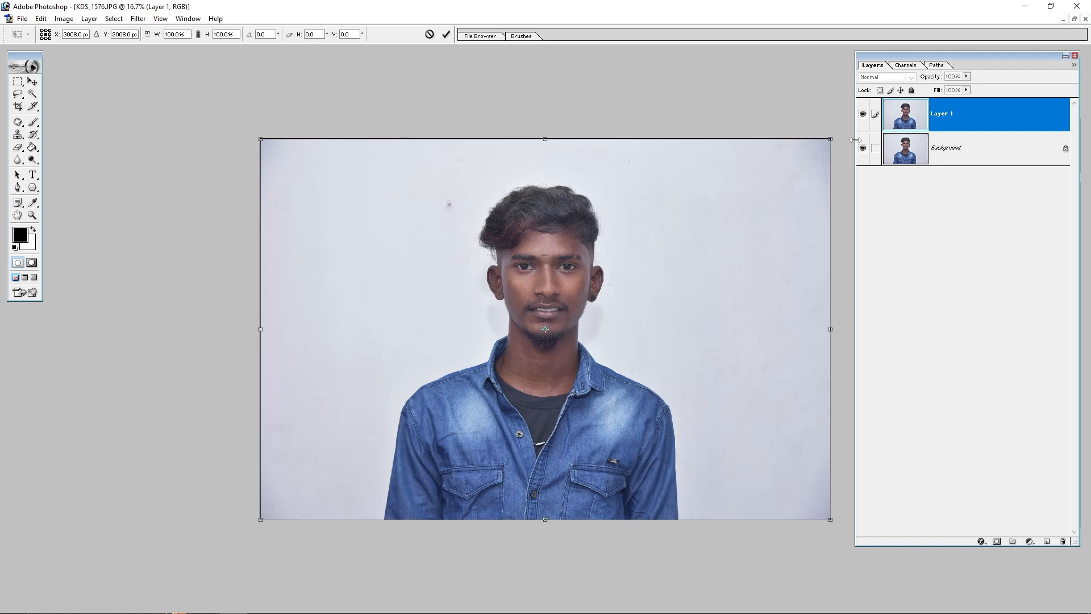
left_click_drag(833, 138, 843, 124)
left_click_drag(713, 101, 707, 97)
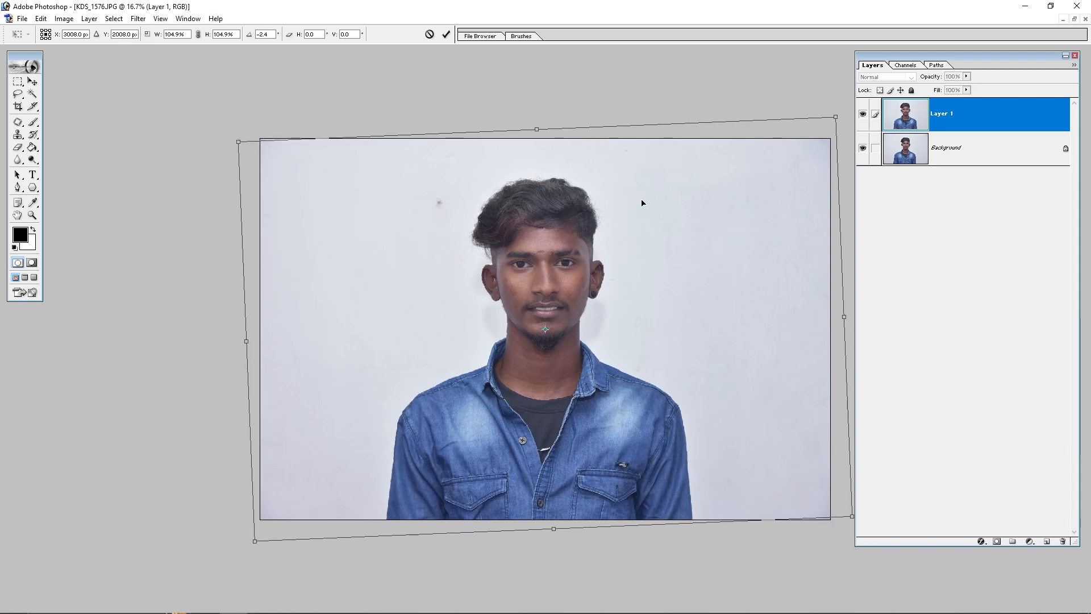
key("Return")
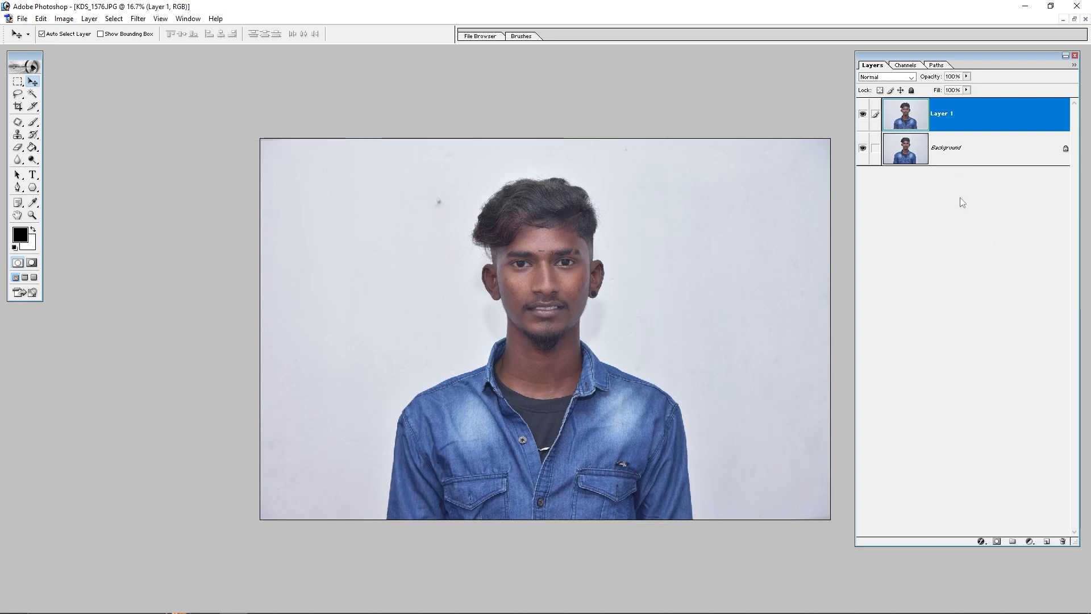
key("ctrl+shift+e")
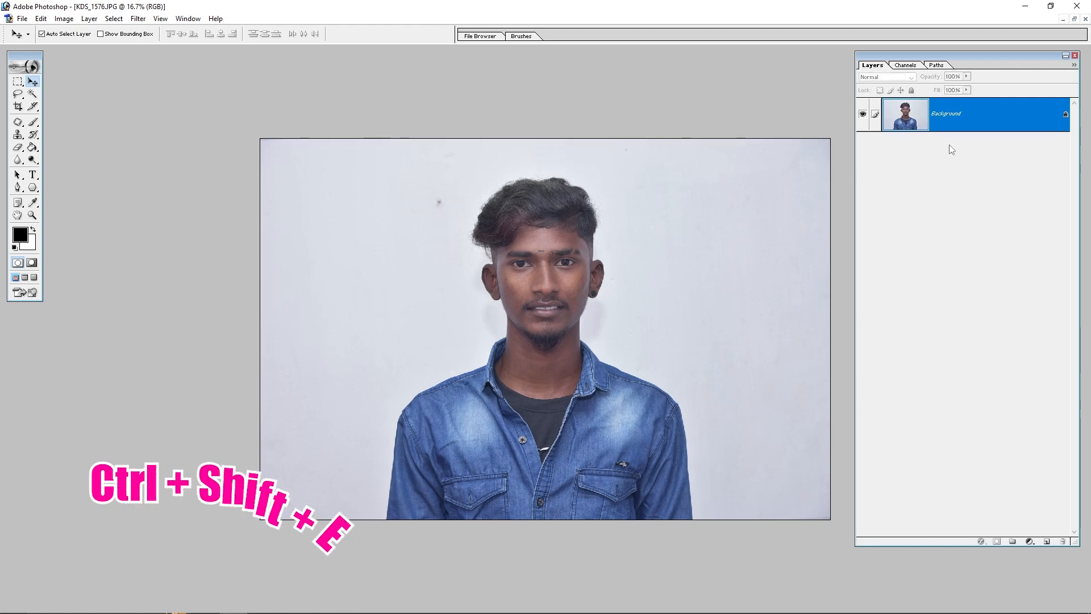
Duplicate the straightened background photo onto a new layer
left_click_drag(692, 172, 401, 377)
left_click_drag(673, 361, 455, 230)
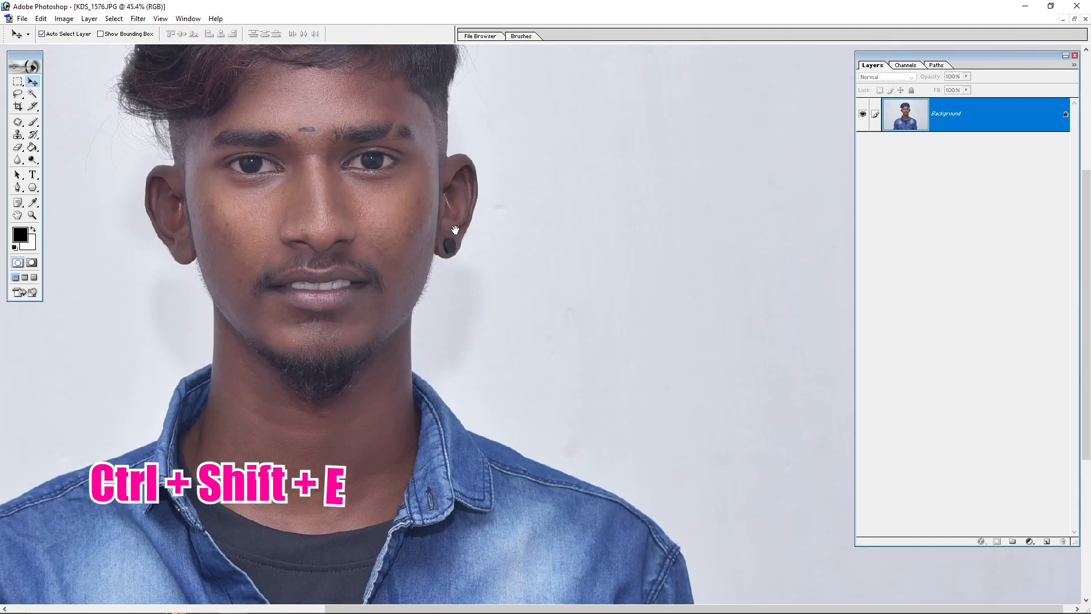
key("ctrl+0")
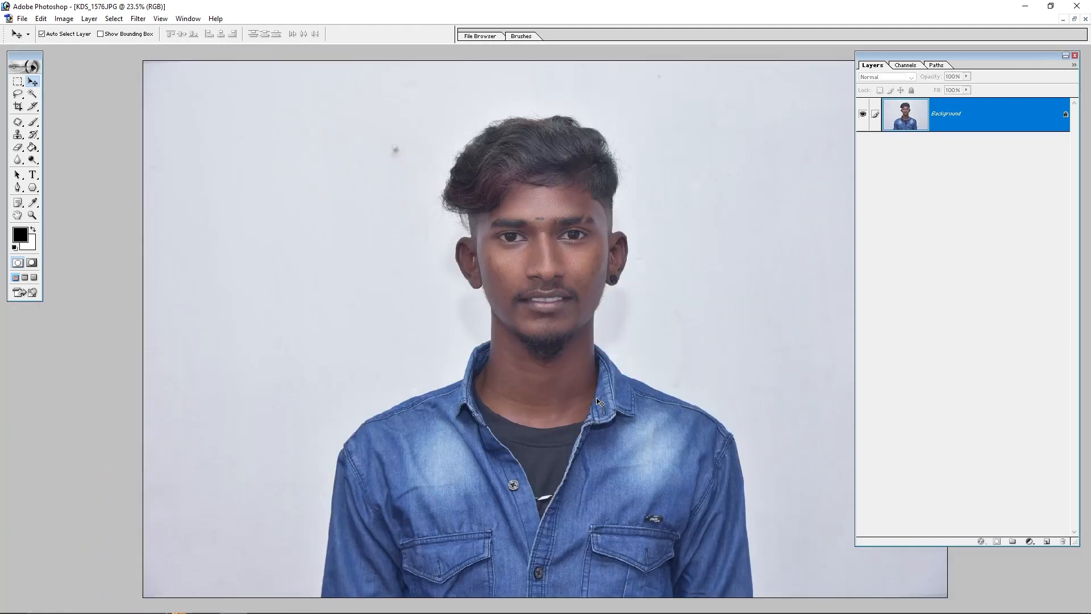
key("ctrl+j")
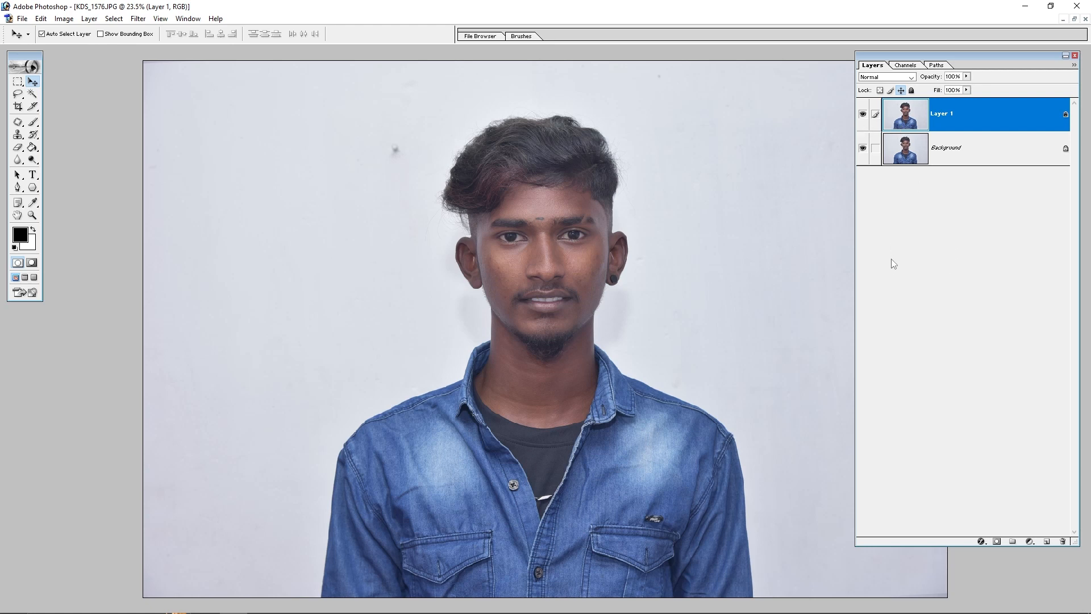
Brighten Layer 1 using Curves with an RGB midtone point at input 111, output 134, and compare it with the original layer
left_click_drag(695, 177, 391, 425)
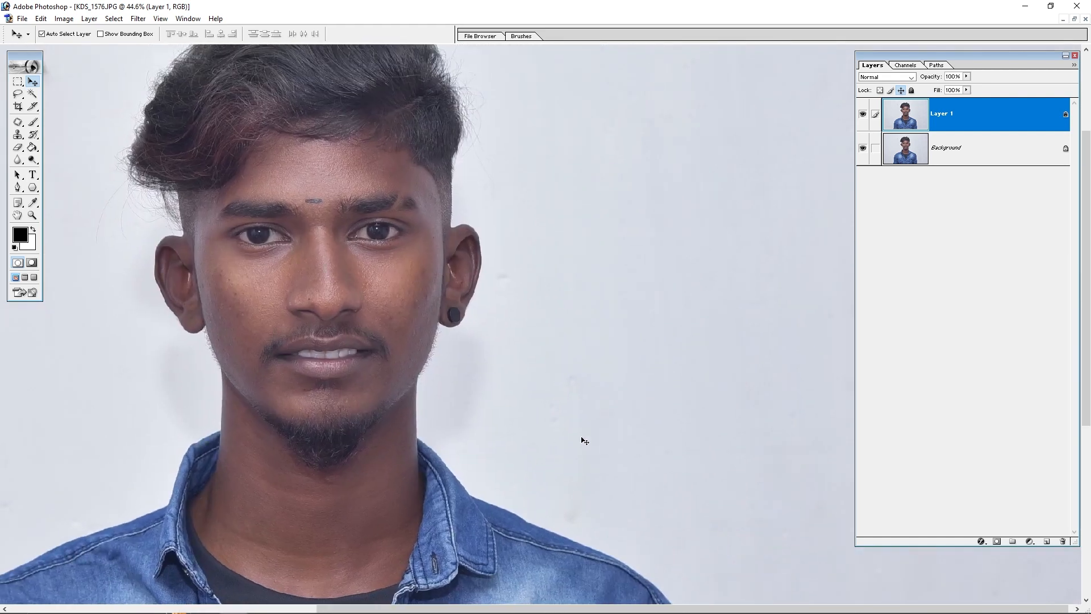
key("ctrl+m")
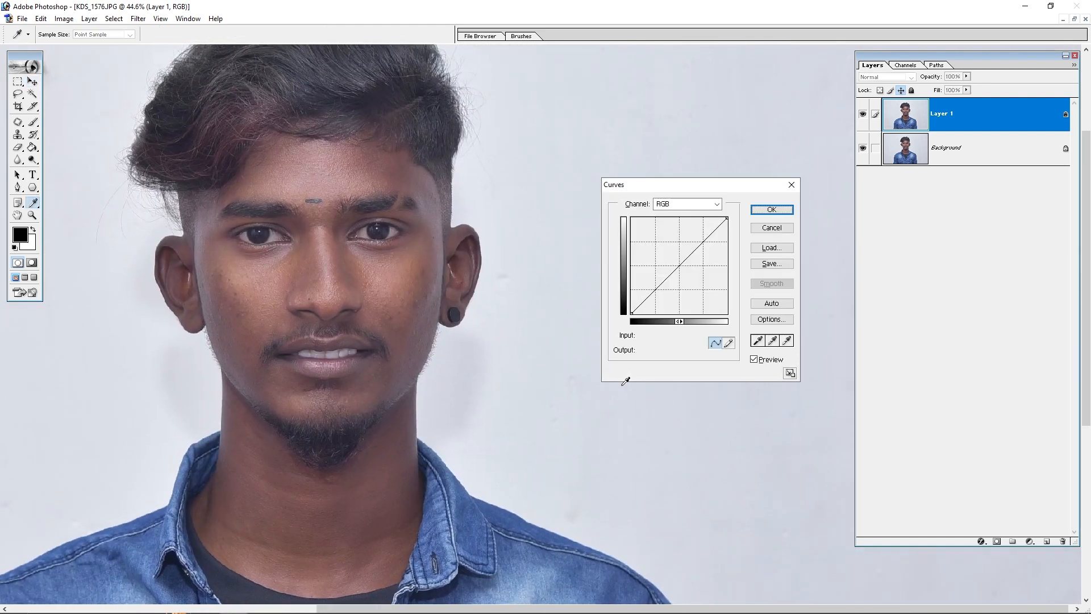
left_click_drag(673, 189, 639, 204)
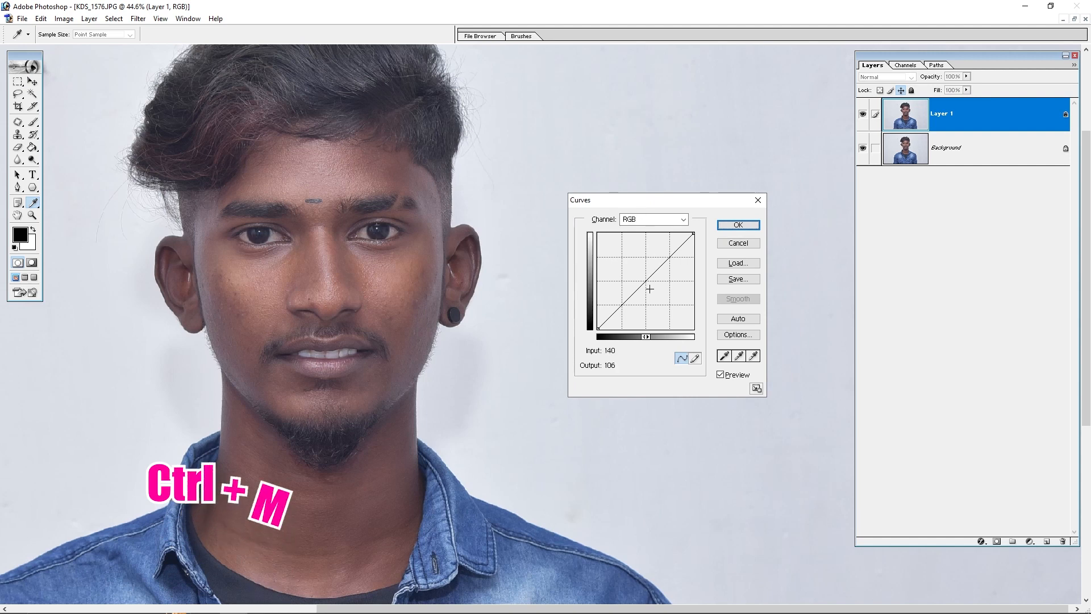
left_click_drag(647, 281, 639, 279)
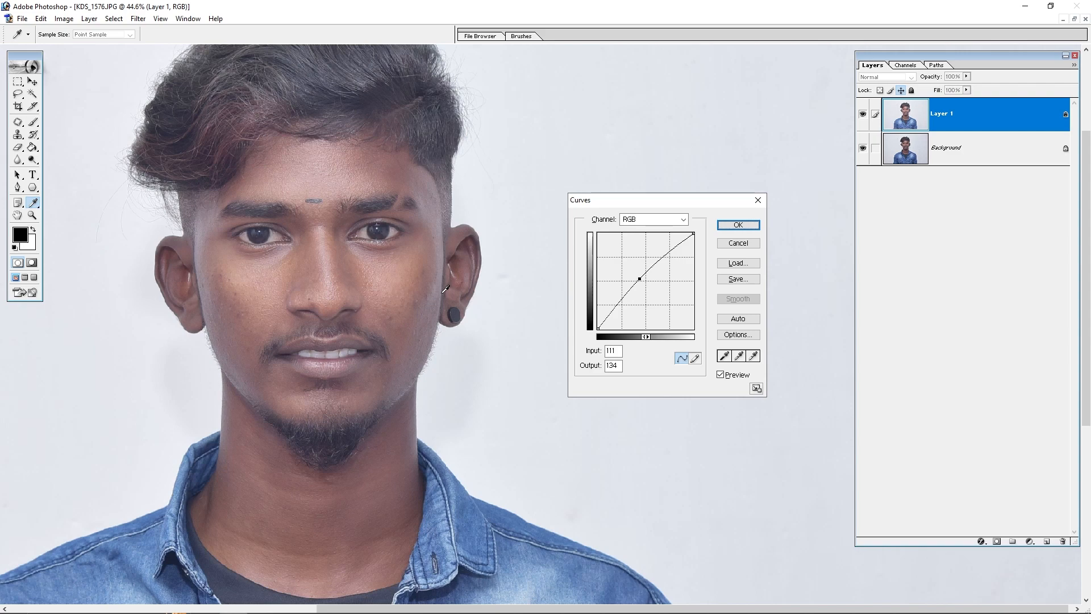
key("Return")
key("v")
key("ctrl+0")
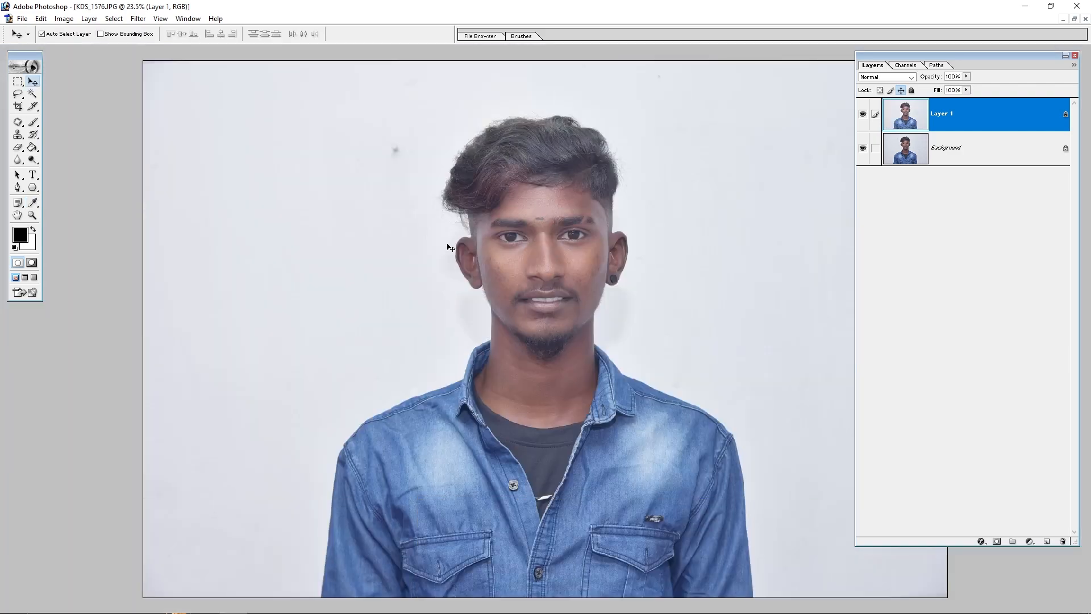
left_click_drag(385, 142, 798, 482)
left_click_drag(738, 426, 565, 329)
key("ctrl+0")
left_click(863, 116)
left_click(863, 115)
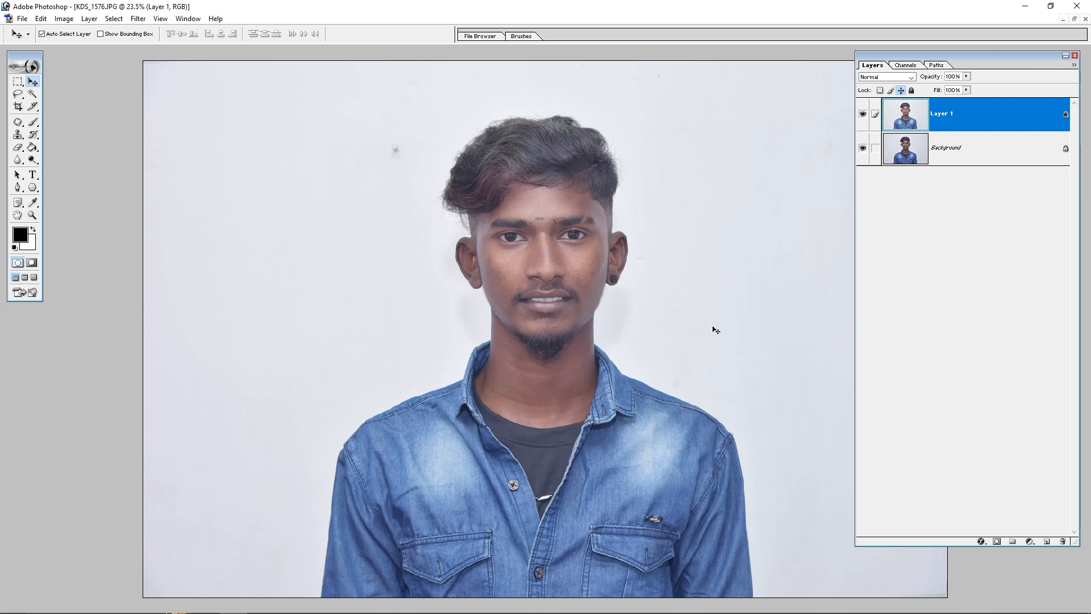
left_click_drag(412, 126, 818, 425)
left_click_drag(724, 447, 664, 459)
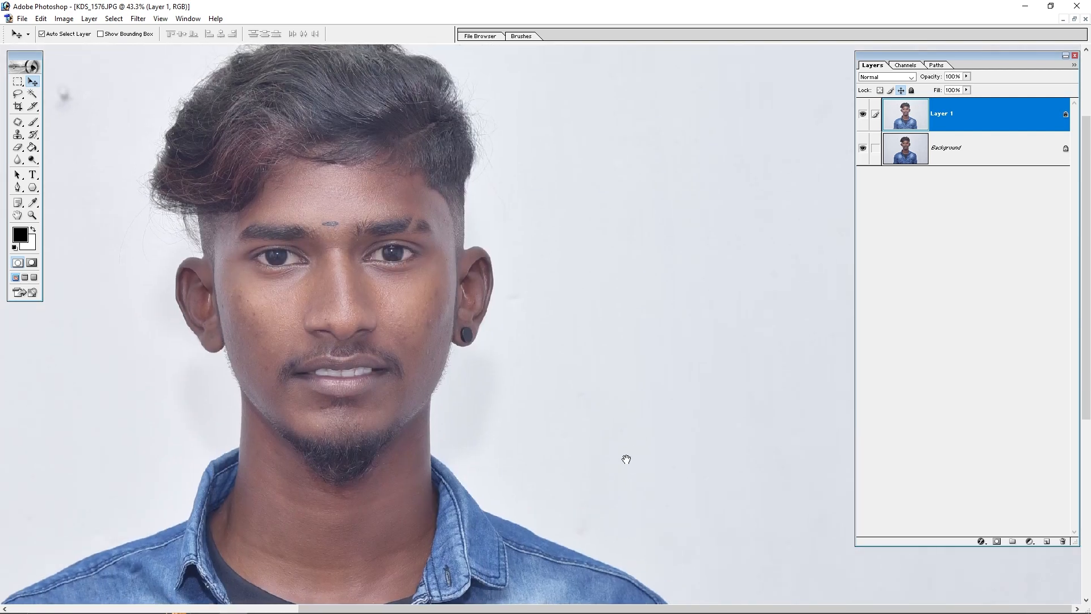
key("ctrl+m")
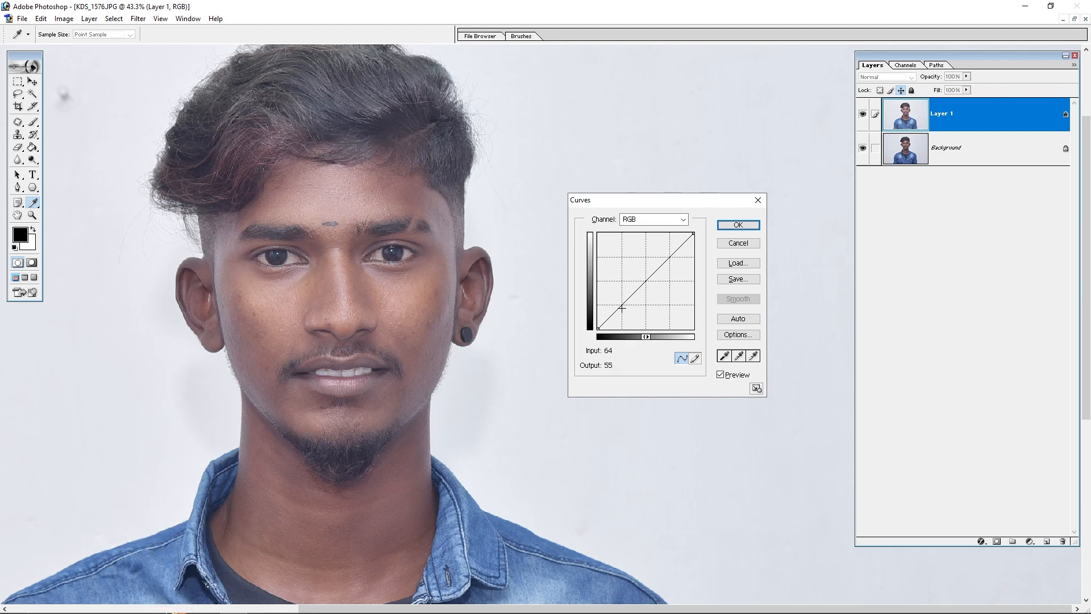
left_click_drag(622, 302, 625, 307)
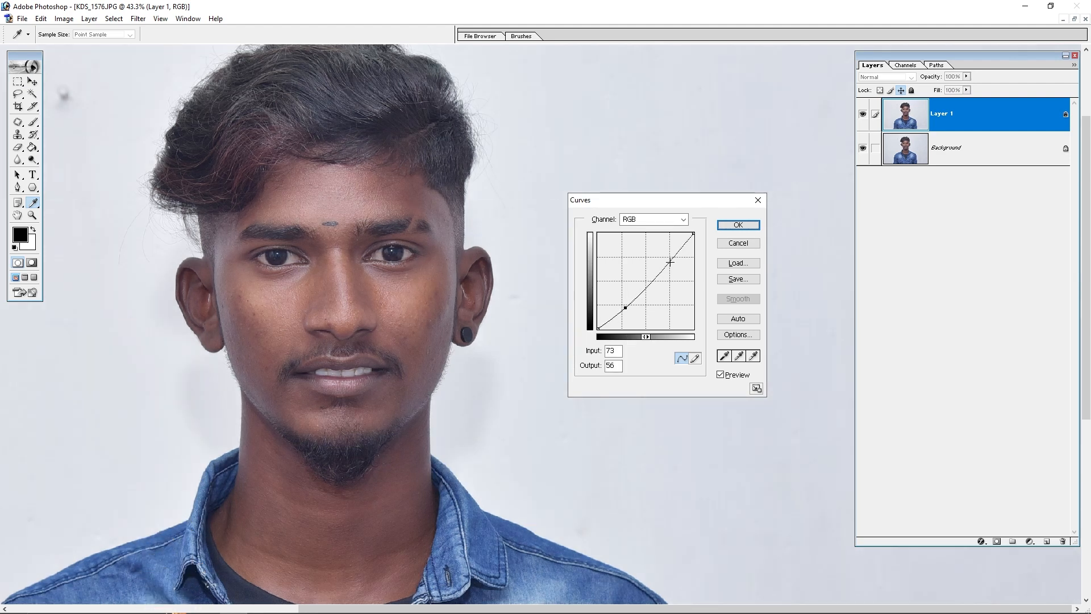
left_click_drag(670, 262, 666, 258)
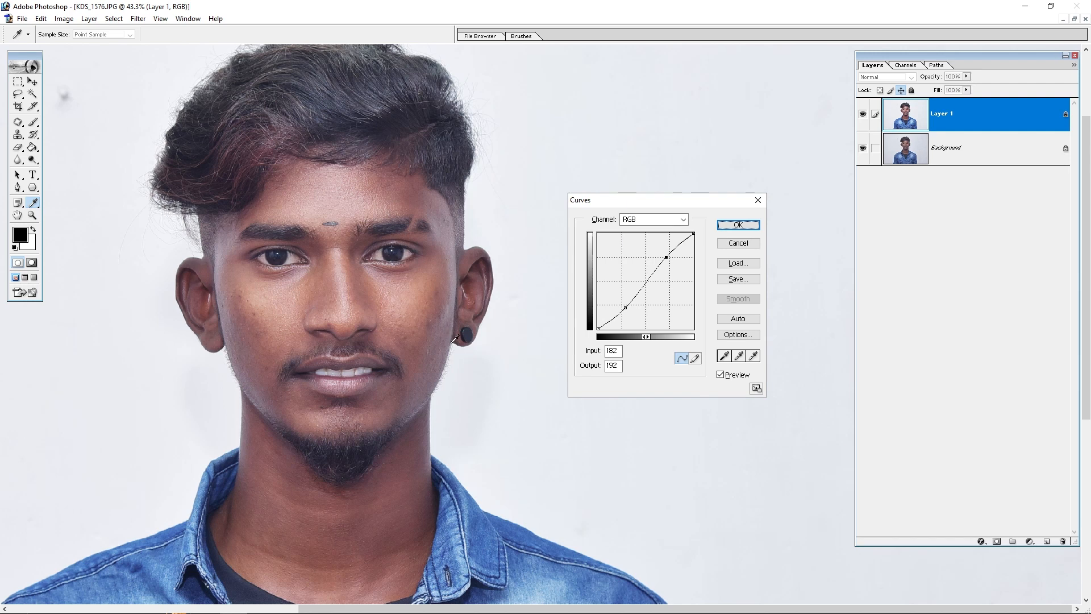
left_click(738, 244)
Deepen Layer 1's shadows with an RGB curve point near input 73, output 57, anchor the highlights at 191/190, and compare with the original
key("ctrl+m")
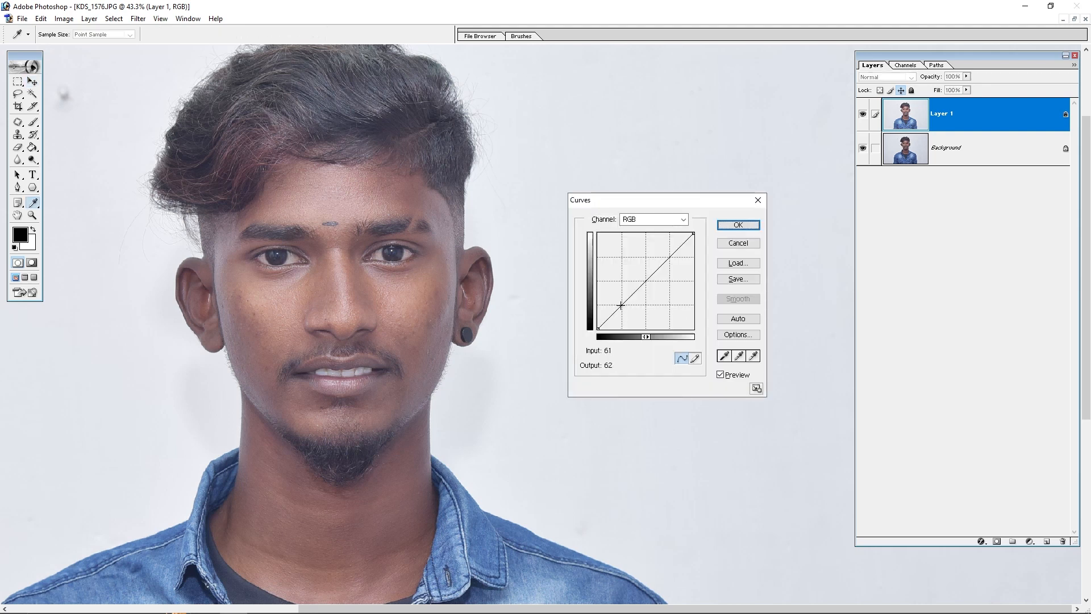
left_click_drag(621, 306, 624, 306)
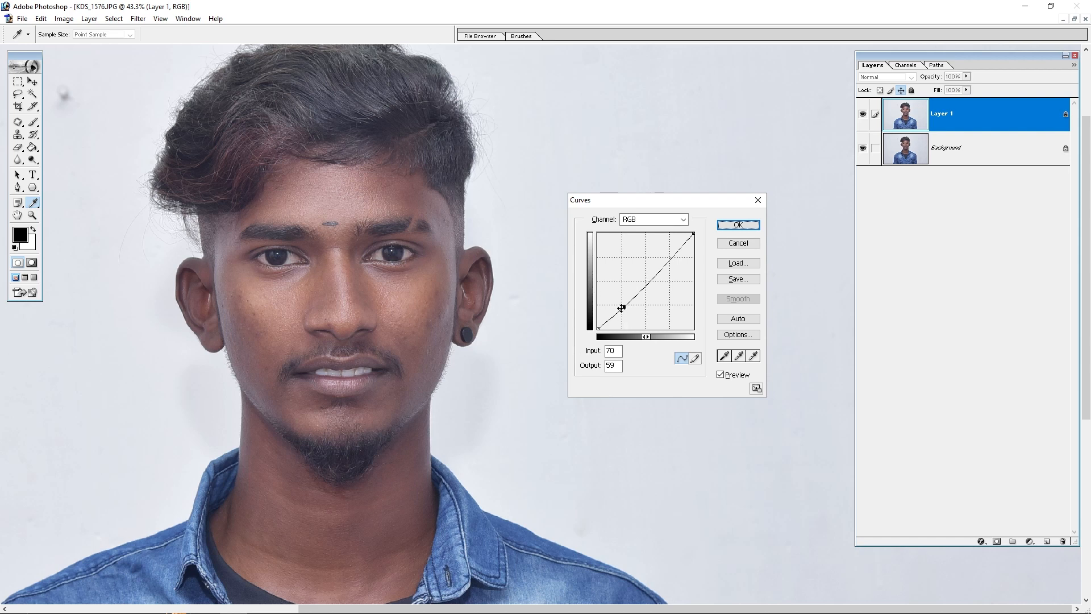
left_click_drag(621, 308, 625, 308)
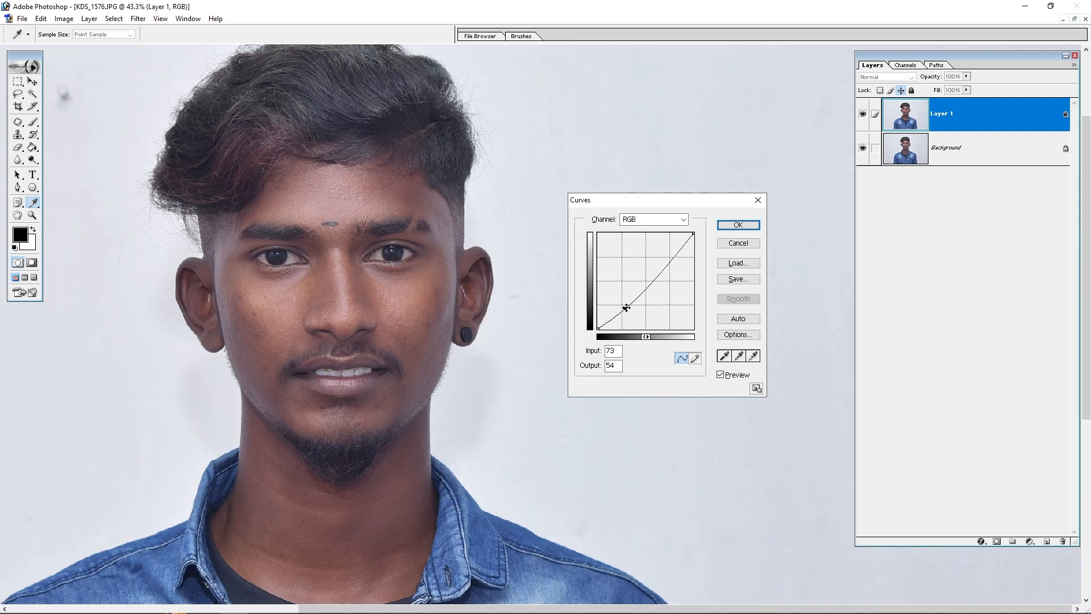
left_click_drag(626, 308, 626, 306)
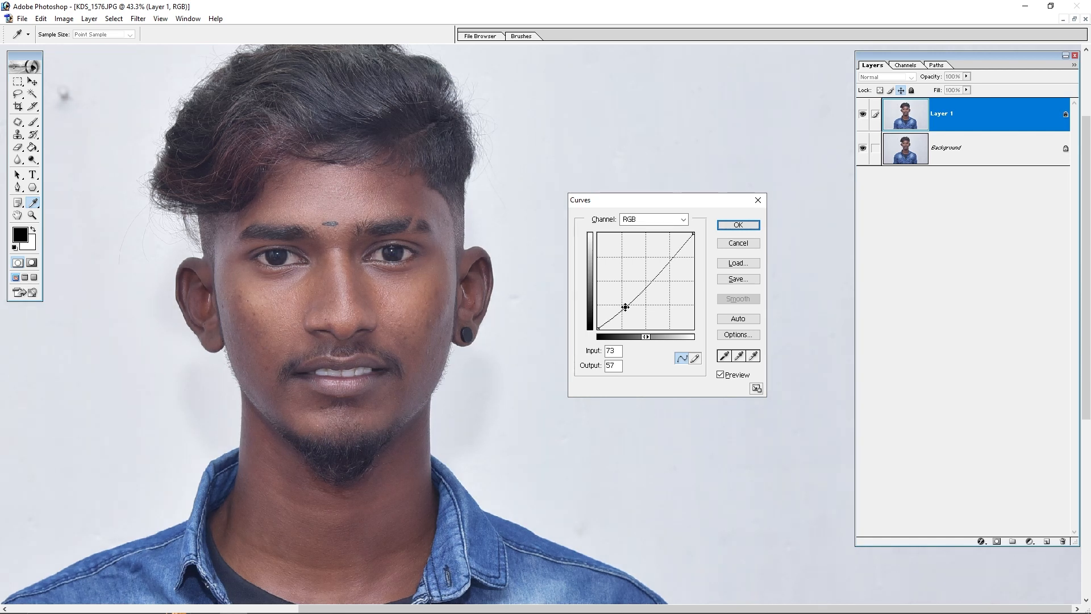
left_click(670, 257)
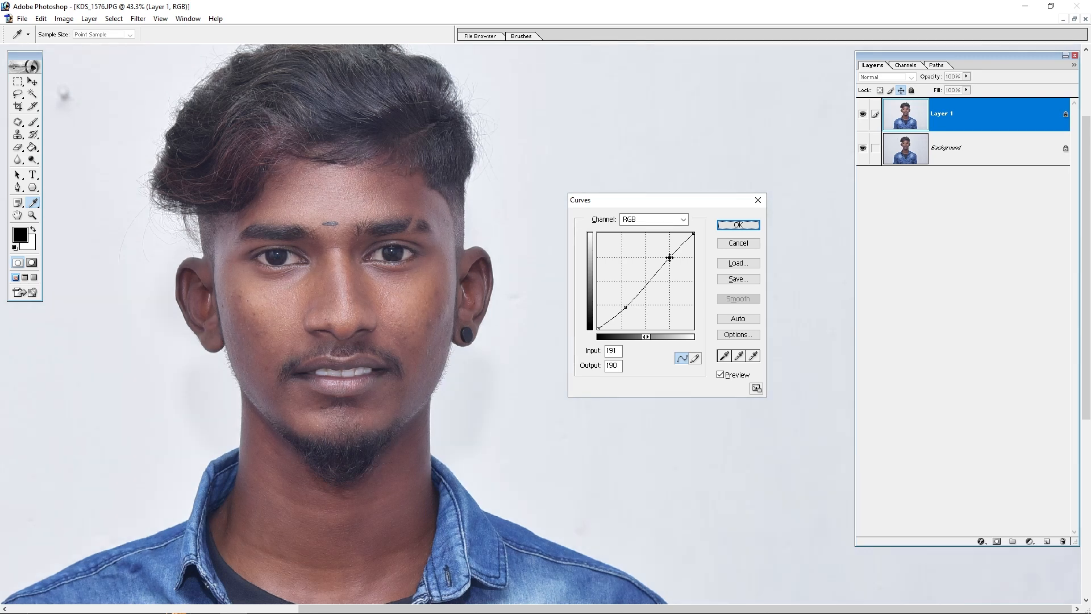
left_click_drag(625, 307, 624, 308)
left_click(739, 225)
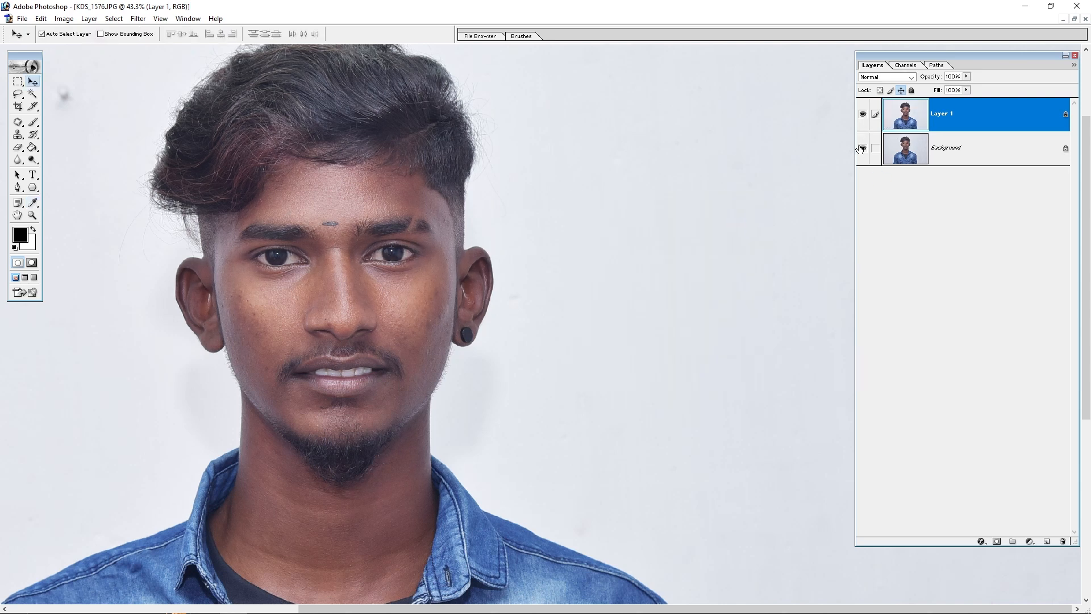
left_click(862, 114)
left_click(862, 114)
key("ctrl+0")
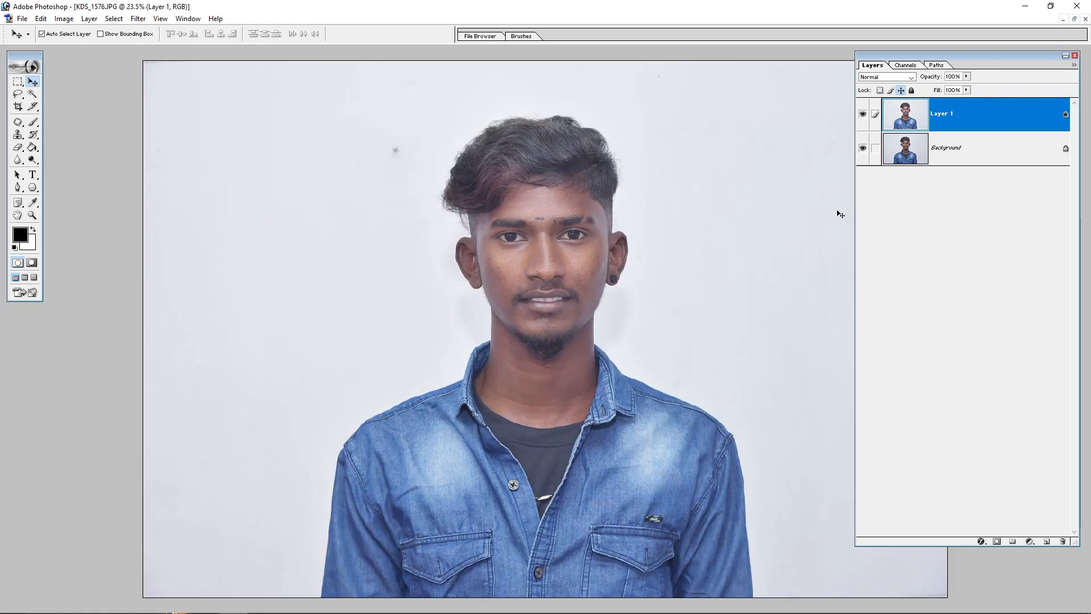
Apply Auto Levels to Layer 1, undoing and redoing it to compare the tones
key("ctrl+shift+l")
key("ctrl+z")
key("ctrl+z")
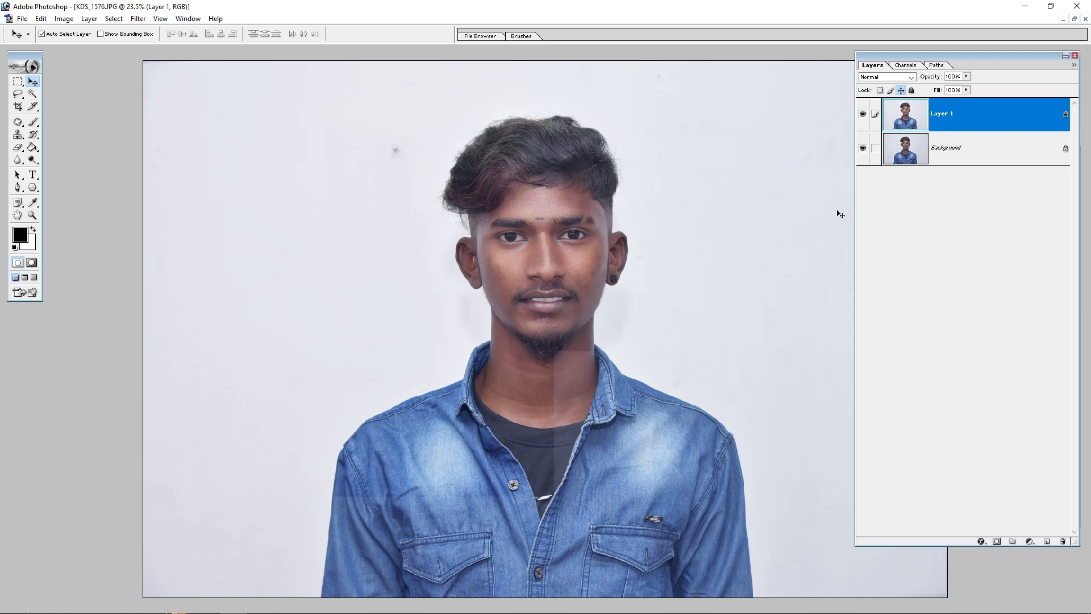
Select the man's face, ear and neck skin on Layer 1 with the Magic Wand, adding further areas to the selection
left_click_drag(650, 180, 262, 505)
left_click_drag(522, 414, 2, 498)
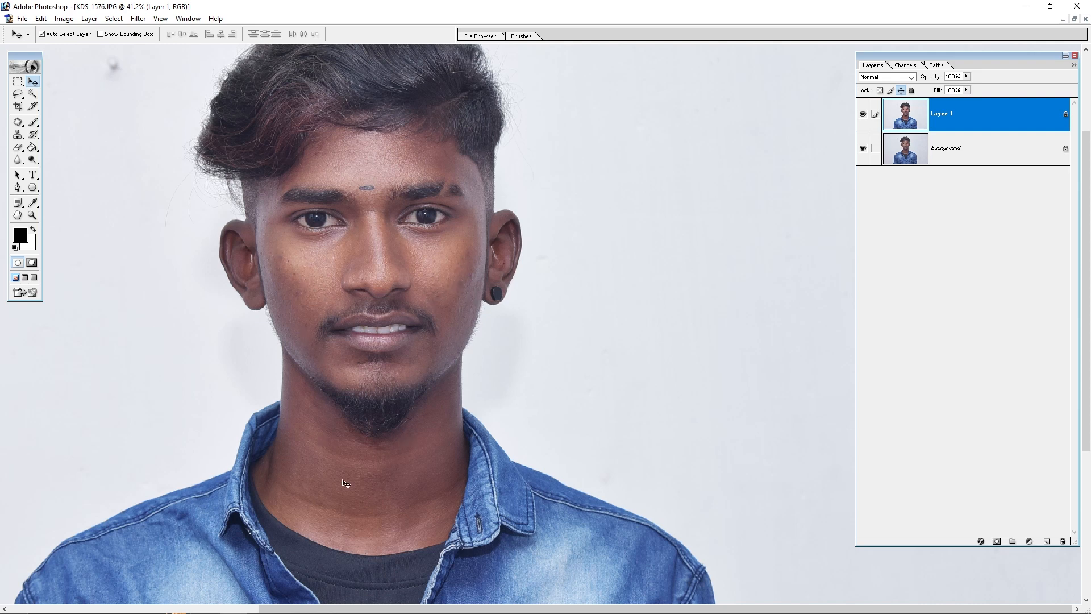
left_click(32, 94)
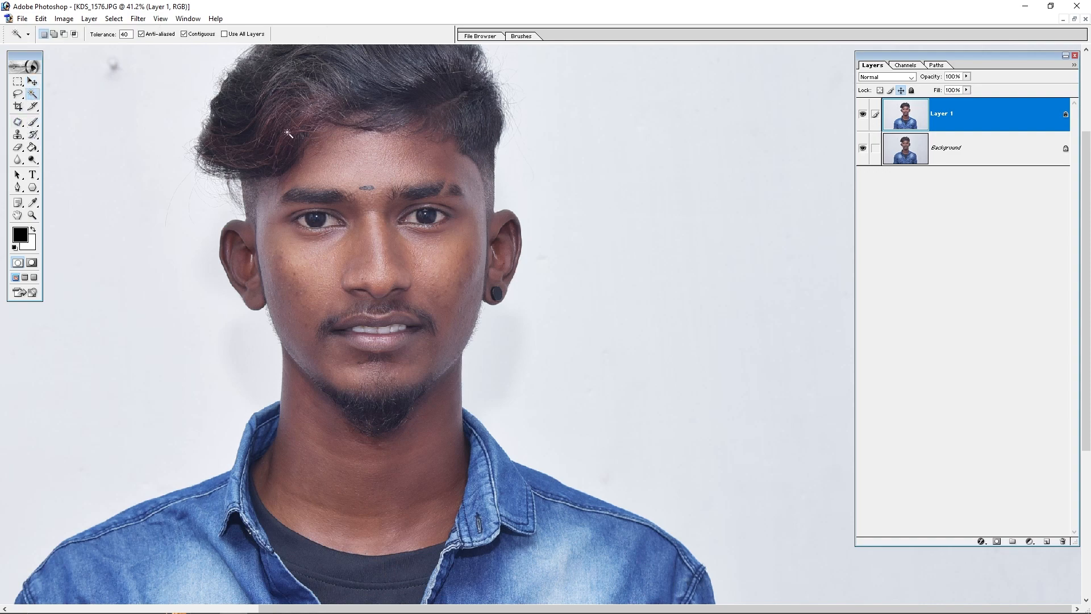
left_click(303, 340, "shift")
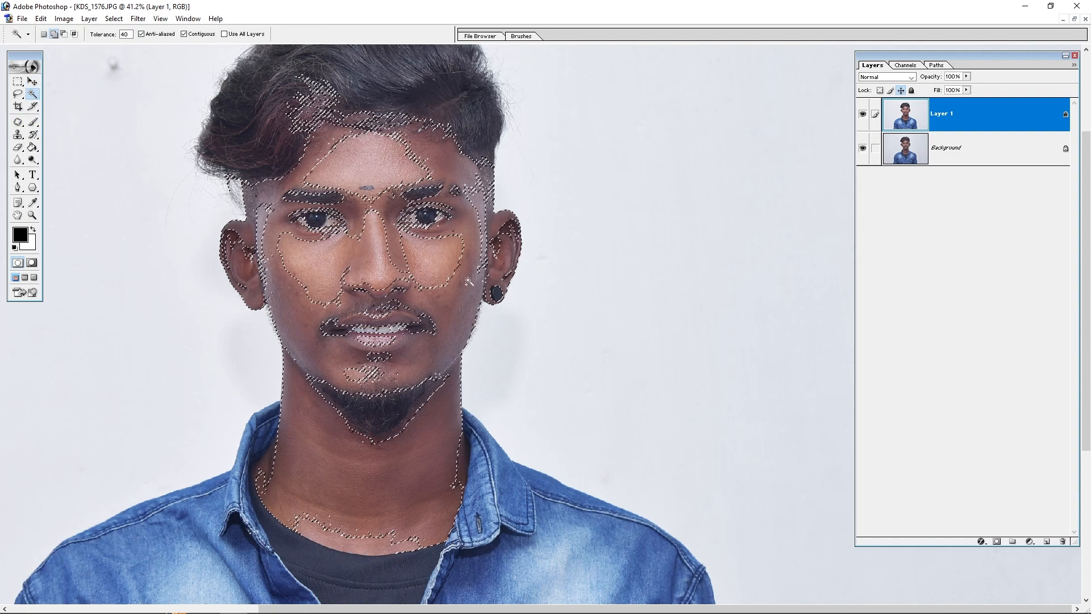
left_click(434, 100, "shift")
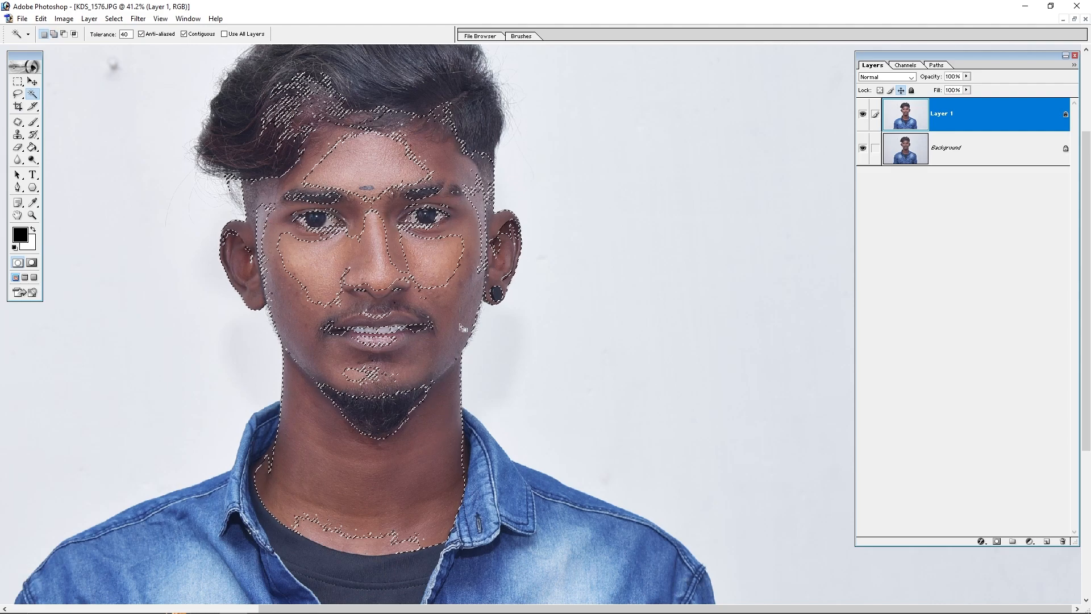
Subtract the hair above the forehead from the skin selection with the Lasso, and feather the selection by 2 pixels
key("l")
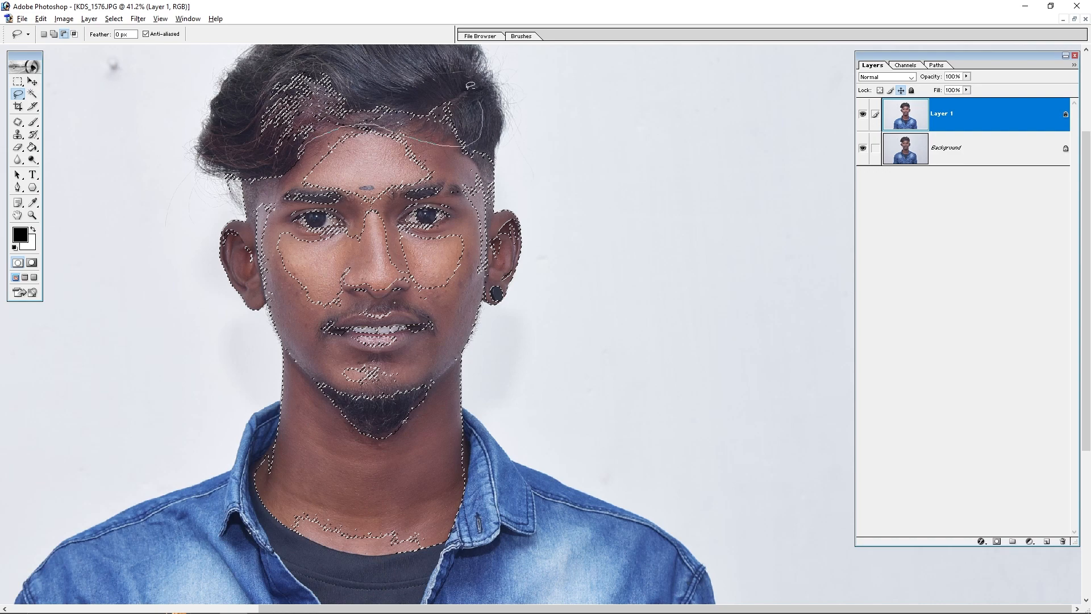
mouse_move(470, 85)
left_mouse_down()
mouse_move(213, 114)
mouse_move(273, 137)
left_mouse_up()
key("ctrl+alt+d")
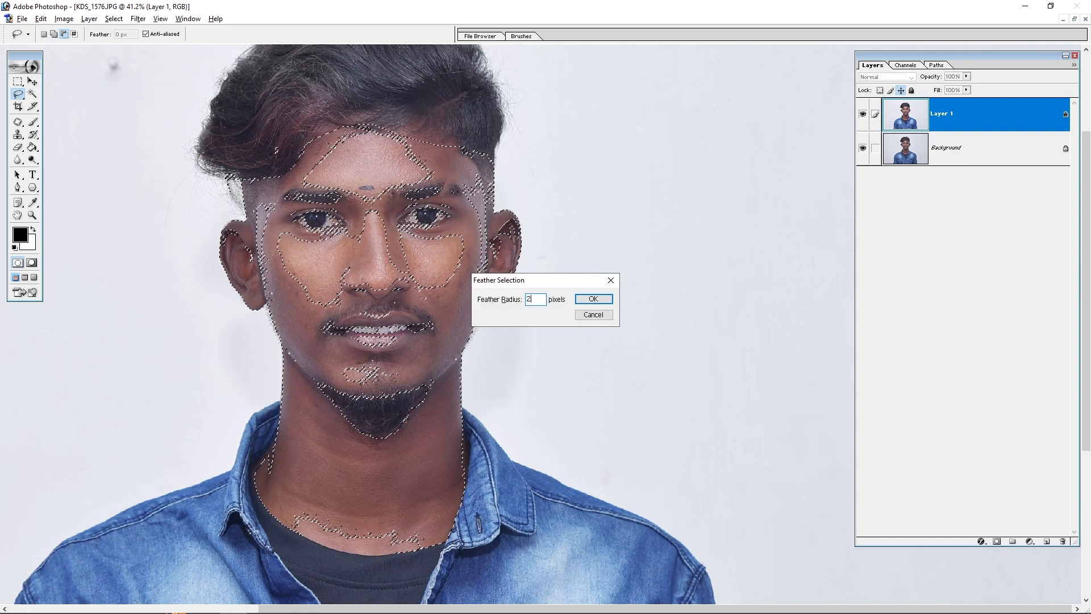
type("2")
key("Return")
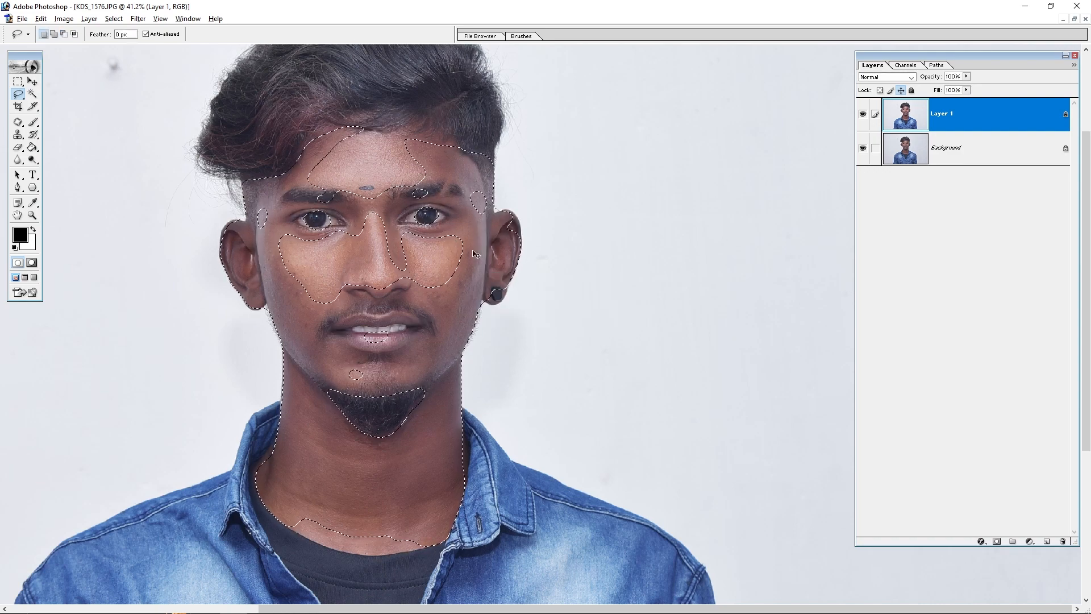
Brighten the selected skin using Curves with an RGB midtone point at input 120, output 137
key("ctrl+m")
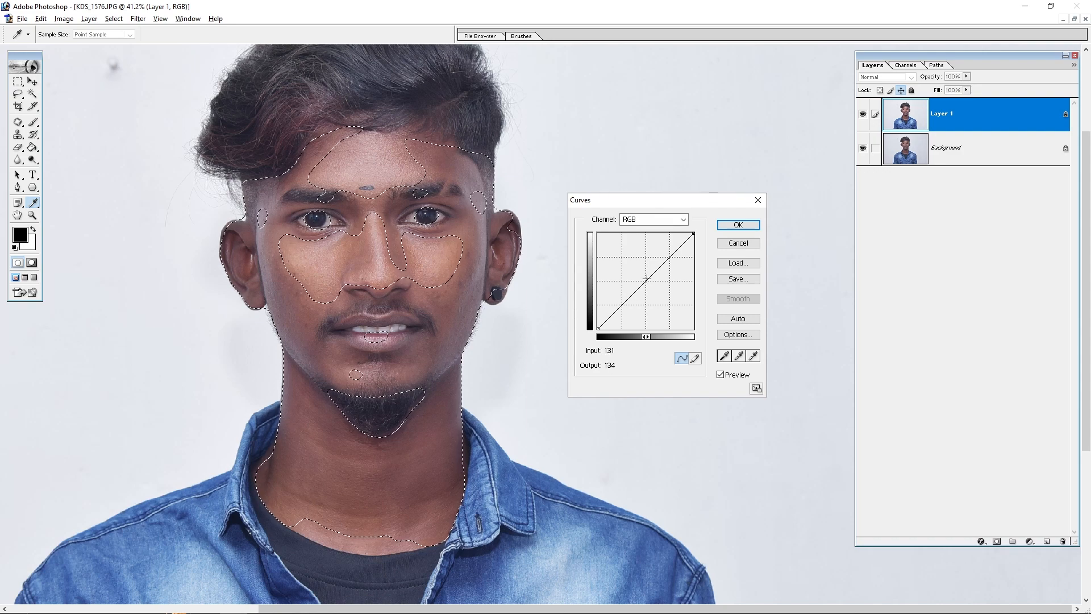
left_click_drag(647, 279, 643, 278)
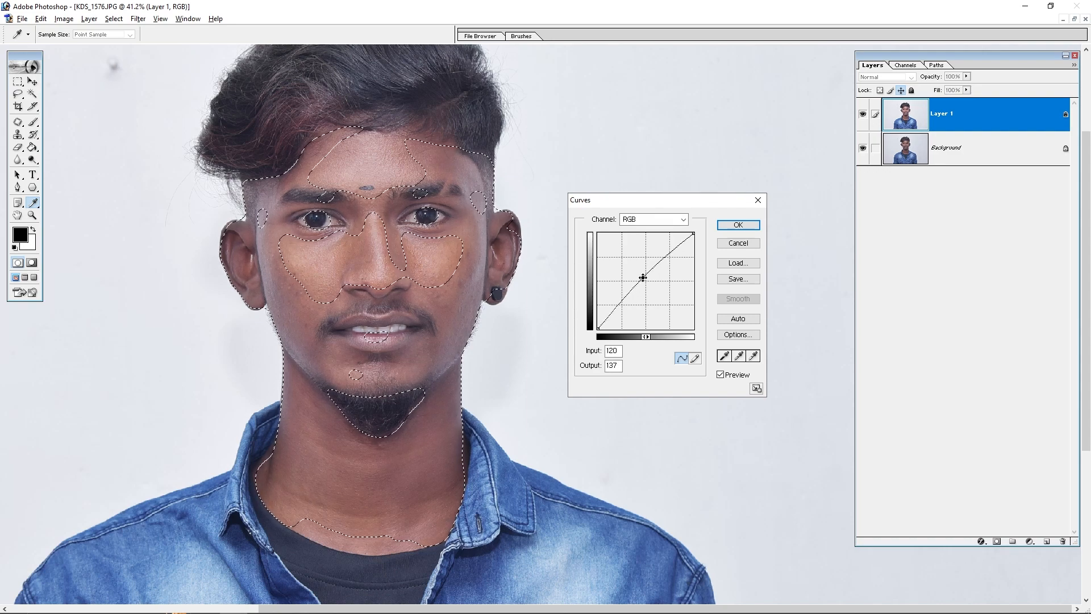
key("Return")
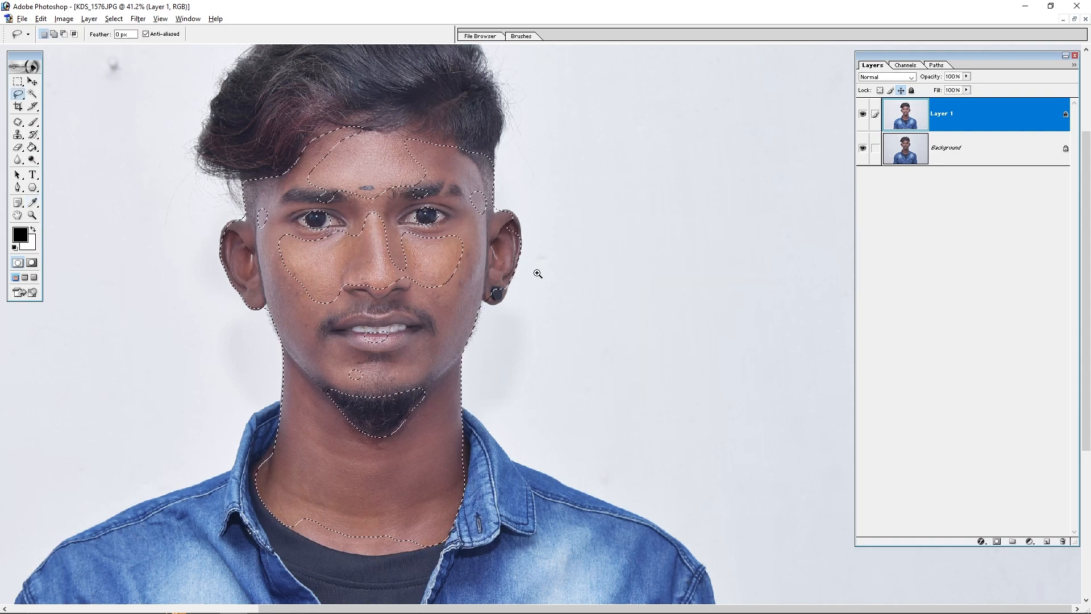
Warm the selected skin's midtones with Color Balance levels +7, 0, -11, compare with the preview off, and deselect
left_click_drag(537, 164, 296, 414)
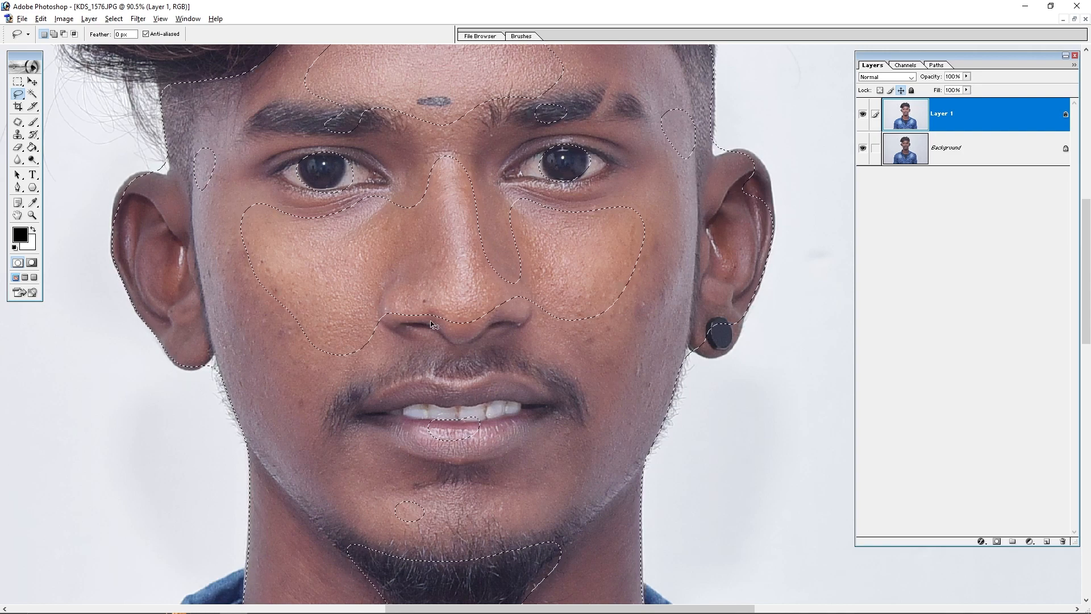
key("ctrl+b")
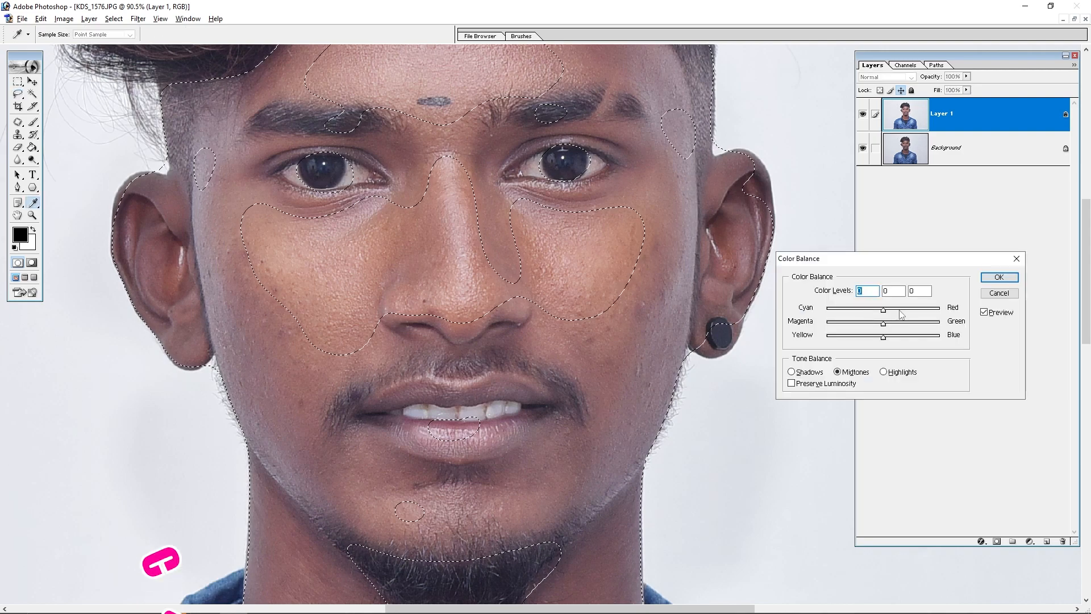
left_click_drag(882, 343, 887, 310)
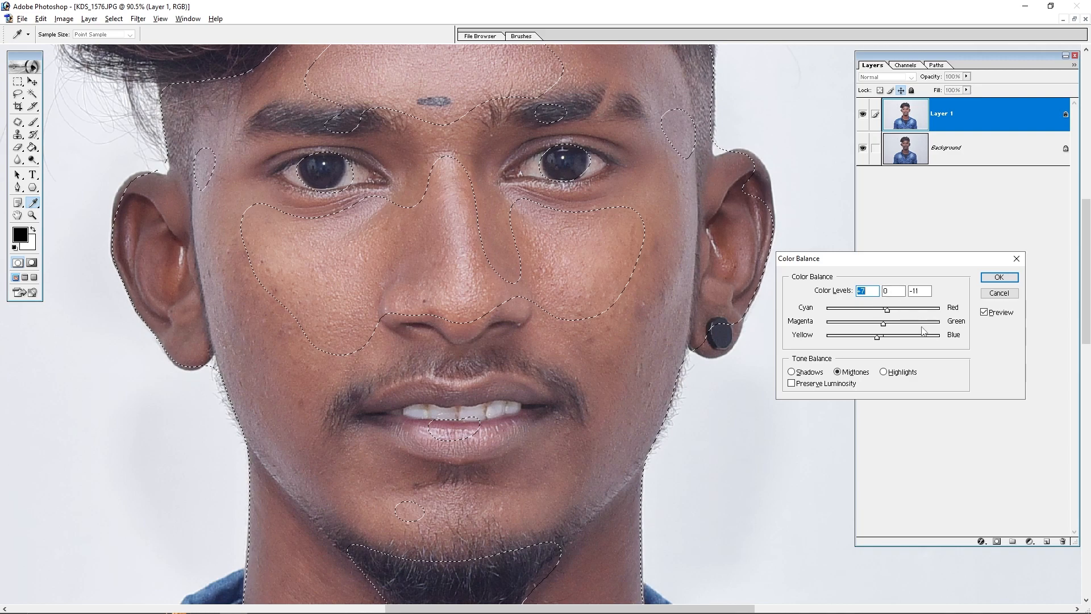
left_click(990, 316)
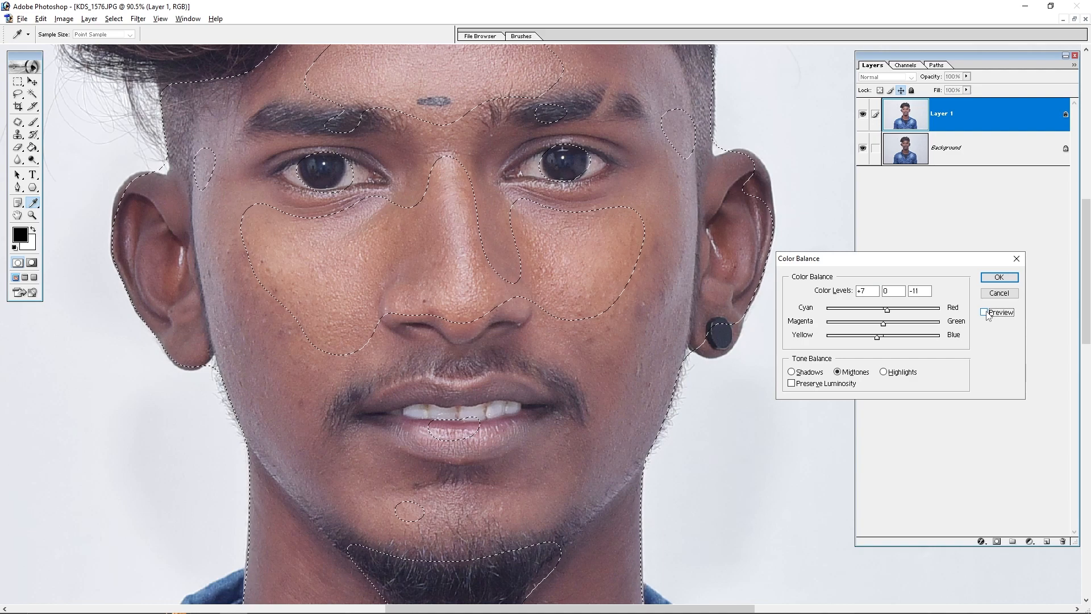
left_click(989, 317)
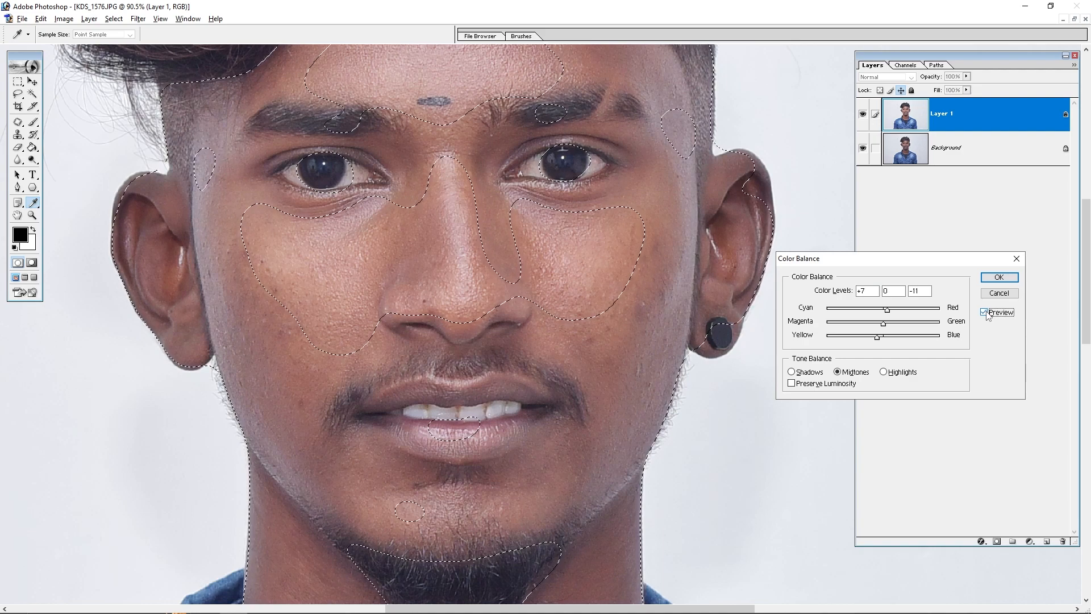
left_click(1000, 278)
key("ctrl+d")
key("ctrl+0")
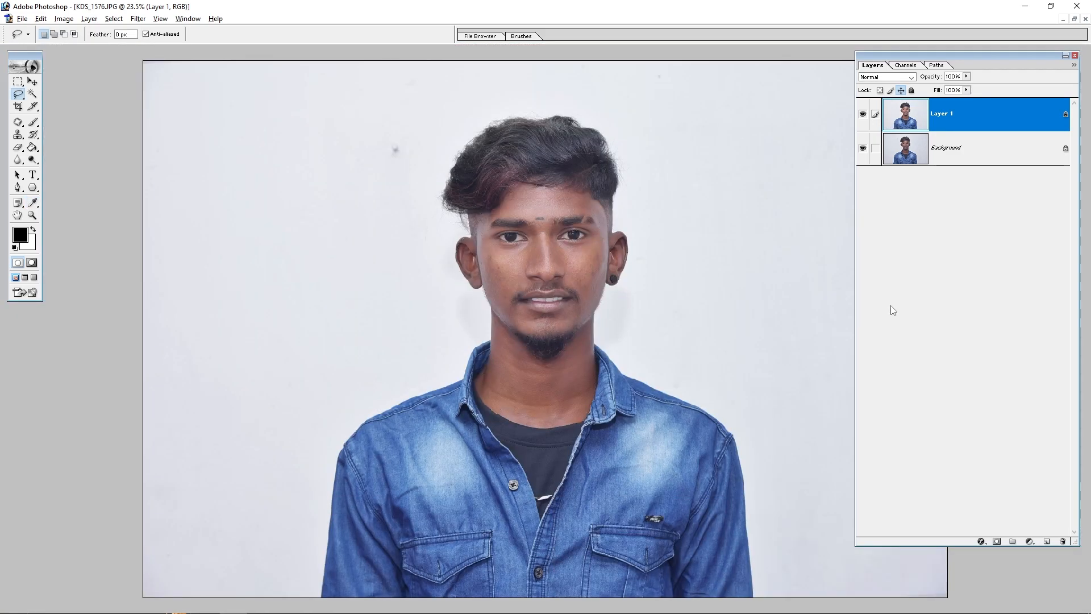
Raise Layer 1's master saturation to +7 with Hue/Saturation
left_click_drag(529, 381, 537, 476)
left_click_drag(537, 476, 560, 507)
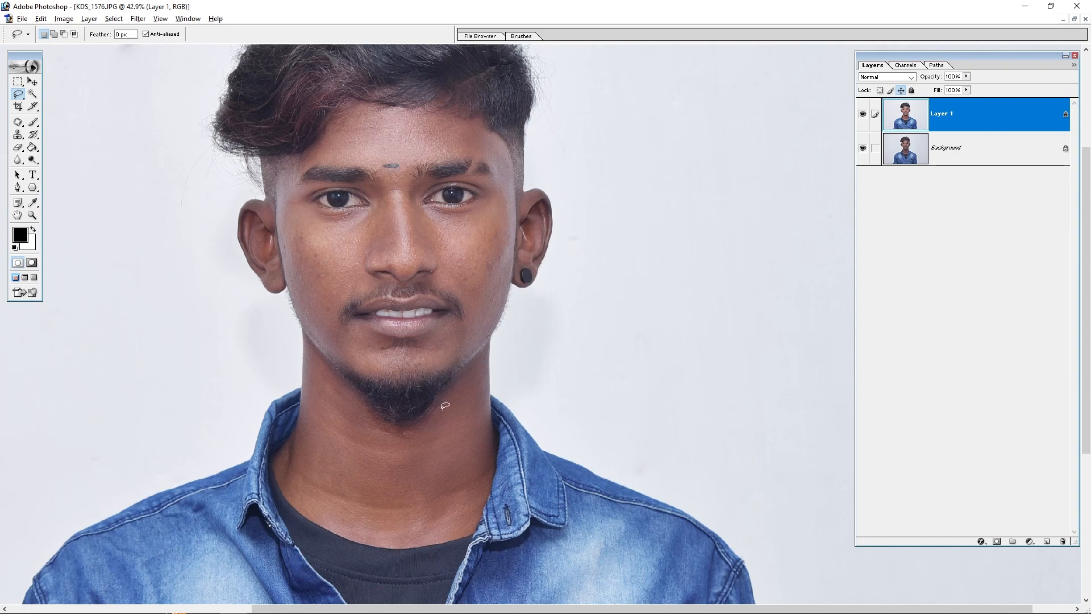
key("ctrl+0")
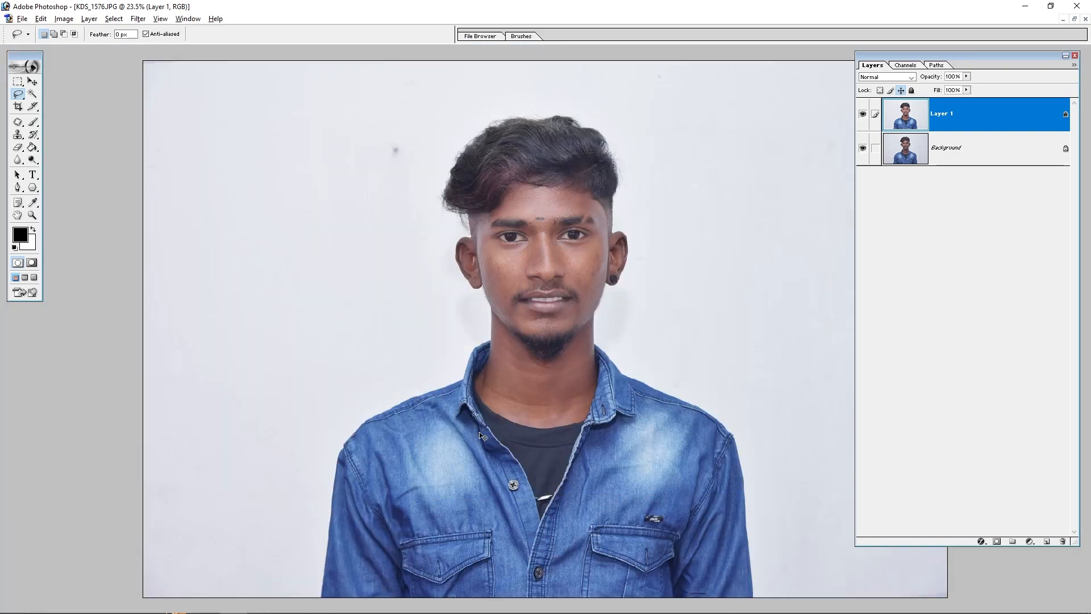
key("ctrl+u")
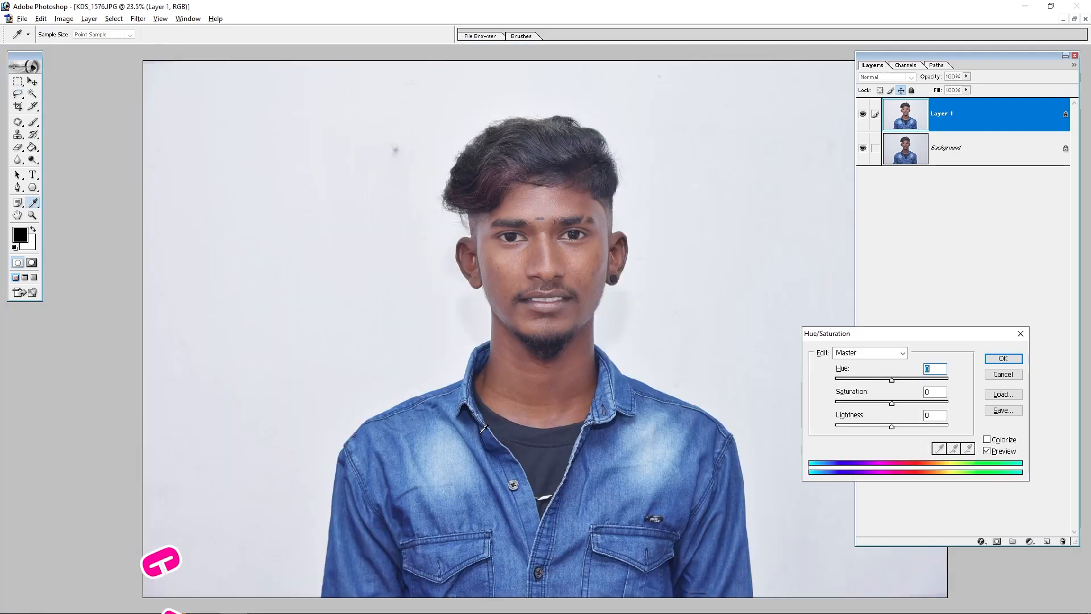
left_click_drag(852, 332, 740, 231)
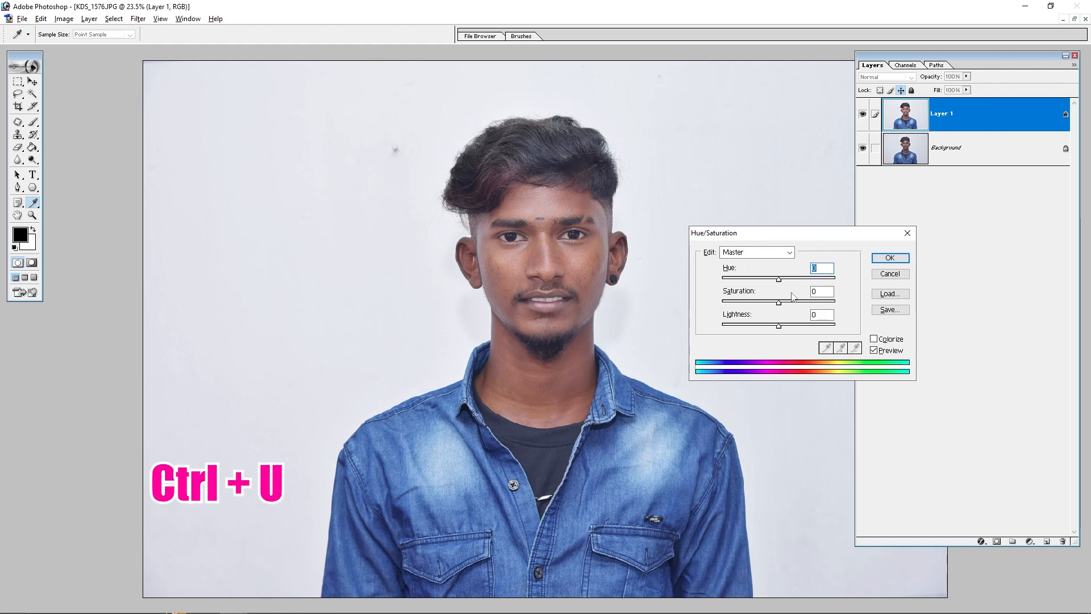
left_click(821, 292)
key("Up")
key("Up")
key("Up")
key("Up")
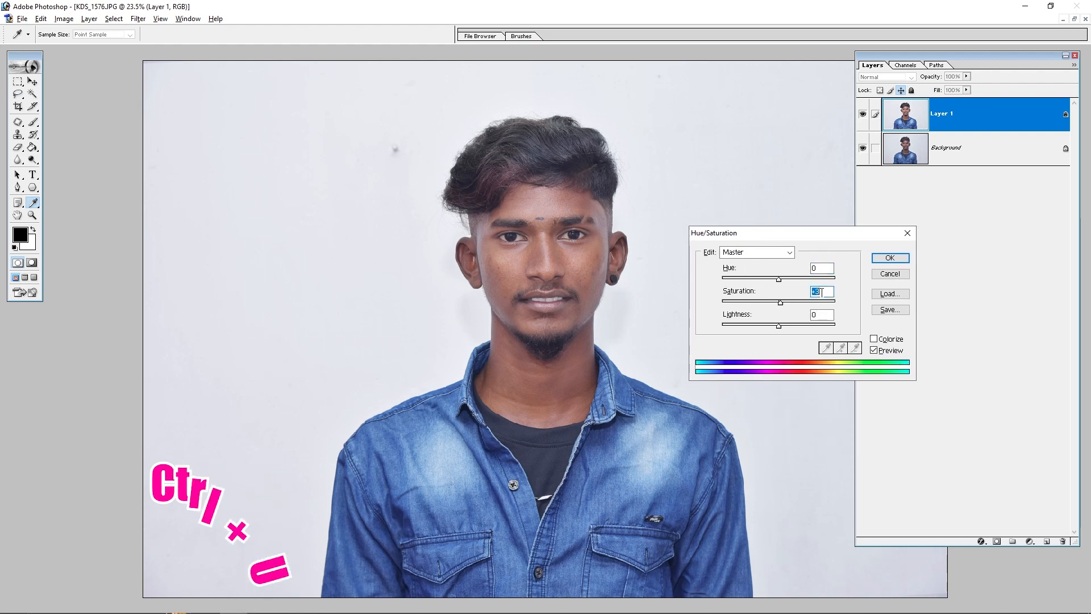
key("Up")
key("Up")
key("Up")
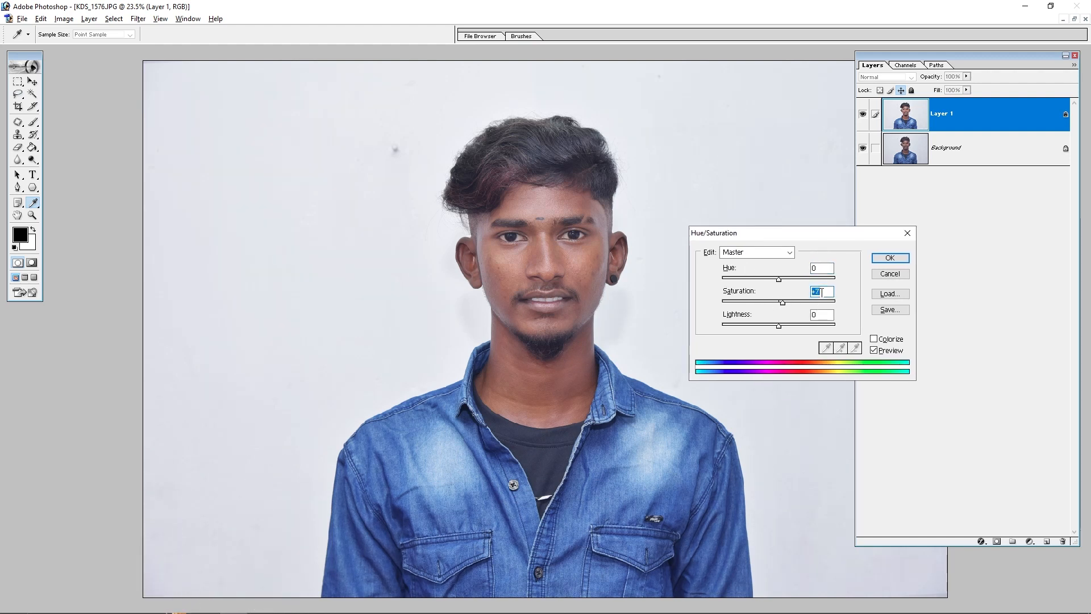
key("Return")
Lasso loosely around the denim shirt, try adjusting its Blues hue in Hue/Saturation, and discard the adjustment and the selection
key("l")
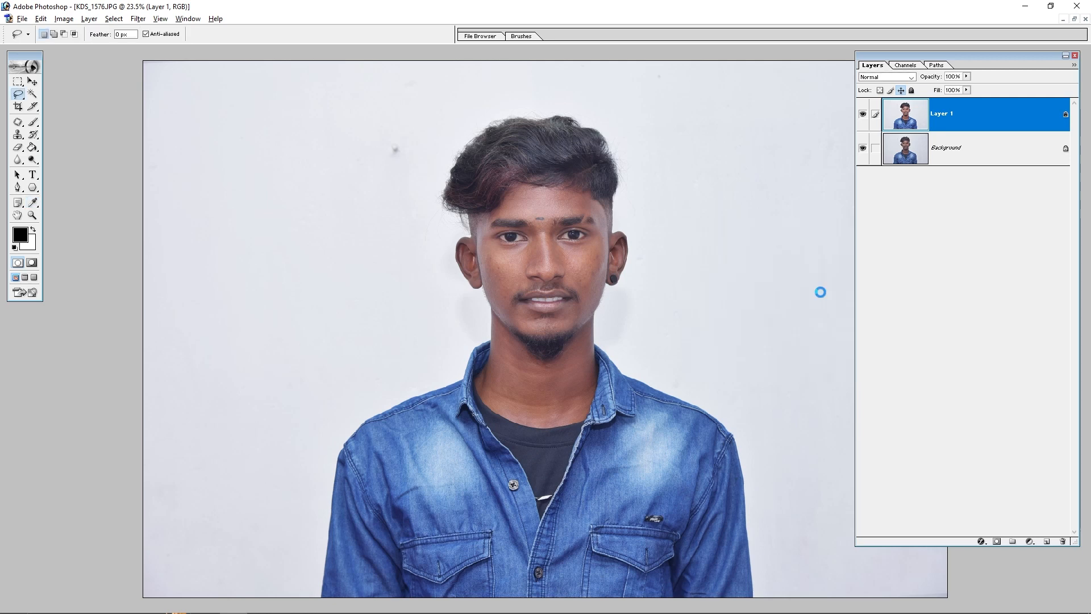
left_click_drag(457, 386, 595, 185)
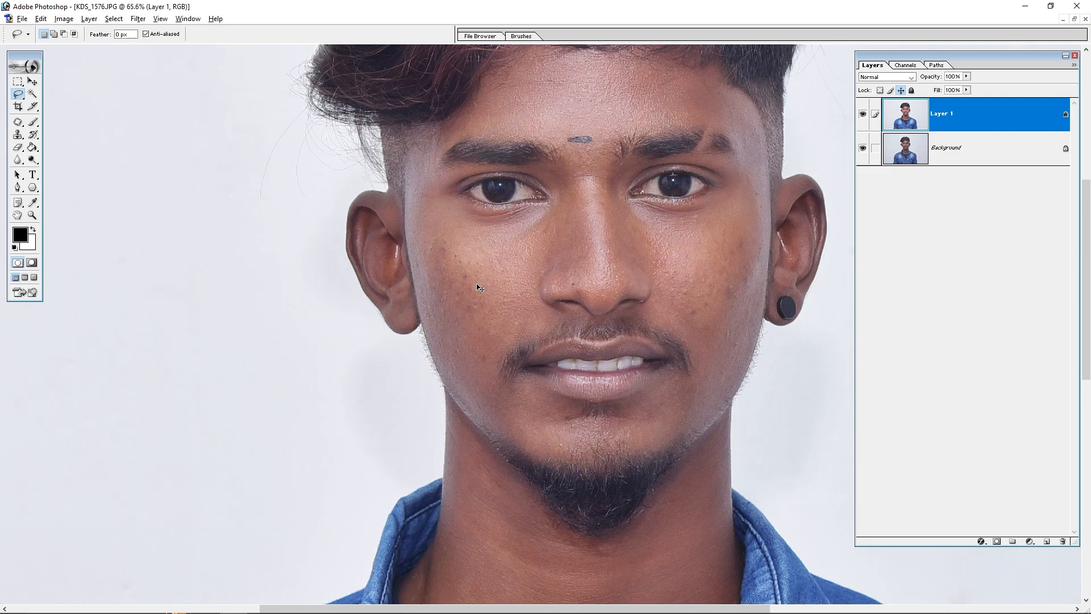
key("ctrl+0")
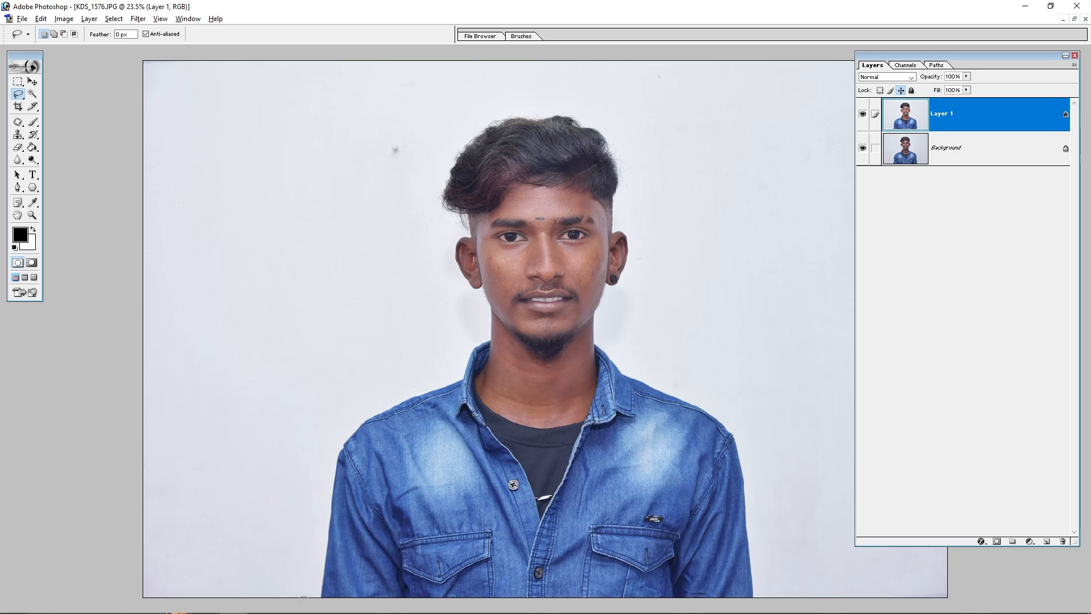
mouse_move(304, 596)
left_mouse_down()
mouse_move(320, 478)
mouse_move(343, 409)
mouse_move(389, 368)
mouse_move(480, 328)
mouse_move(494, 329)
mouse_move(505, 391)
left_mouse_up()
mouse_move(570, 399)
left_mouse_down()
mouse_move(633, 330)
mouse_move(780, 457)
mouse_move(499, 594)
mouse_move(284, 581)
left_mouse_up()
key("ctrl+u")
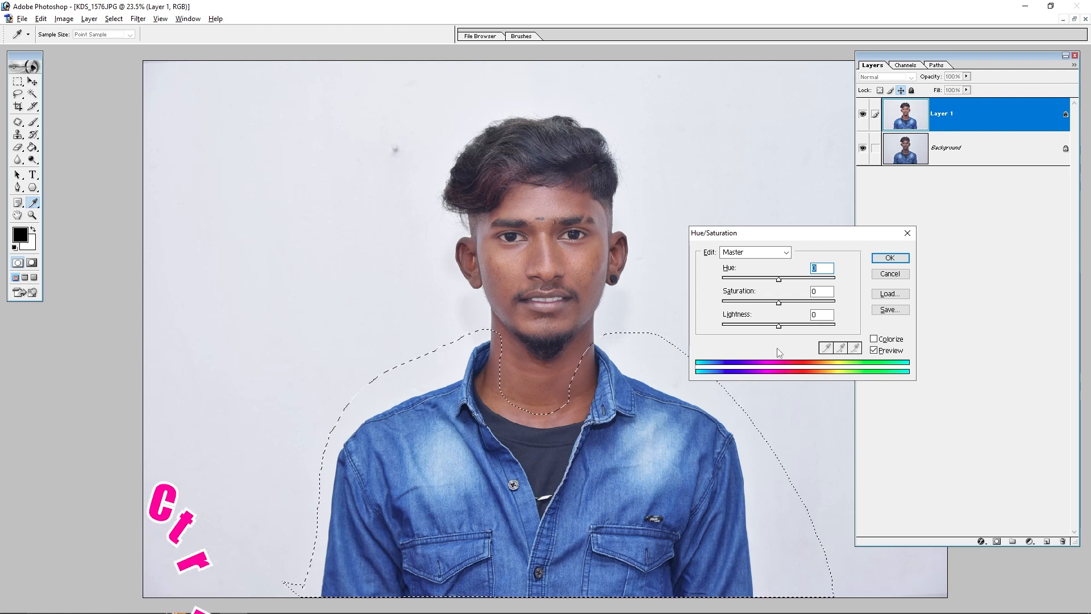
left_click(747, 253)
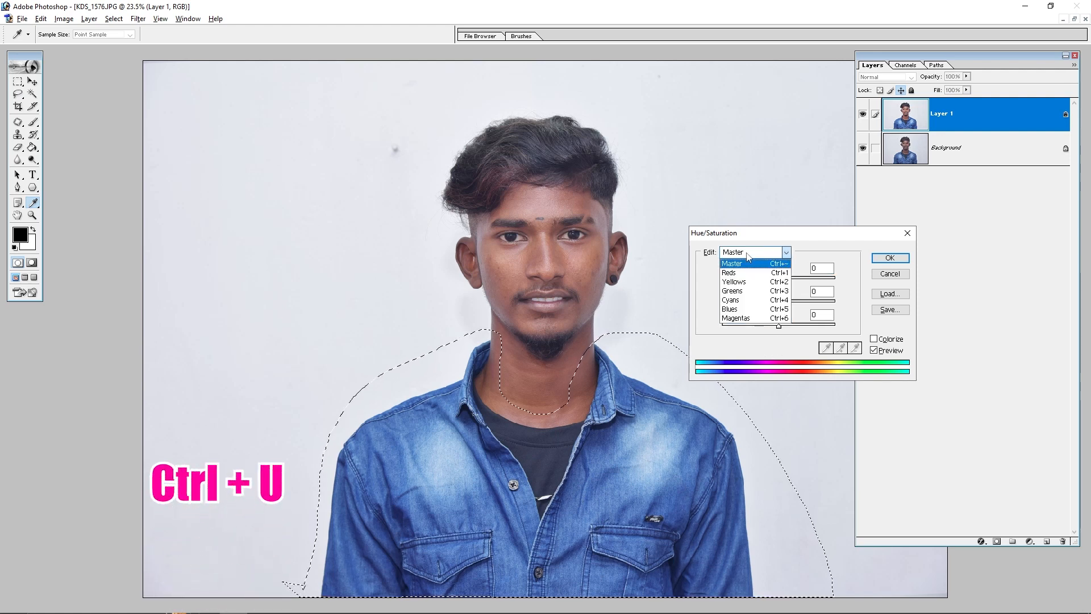
left_click(736, 309)
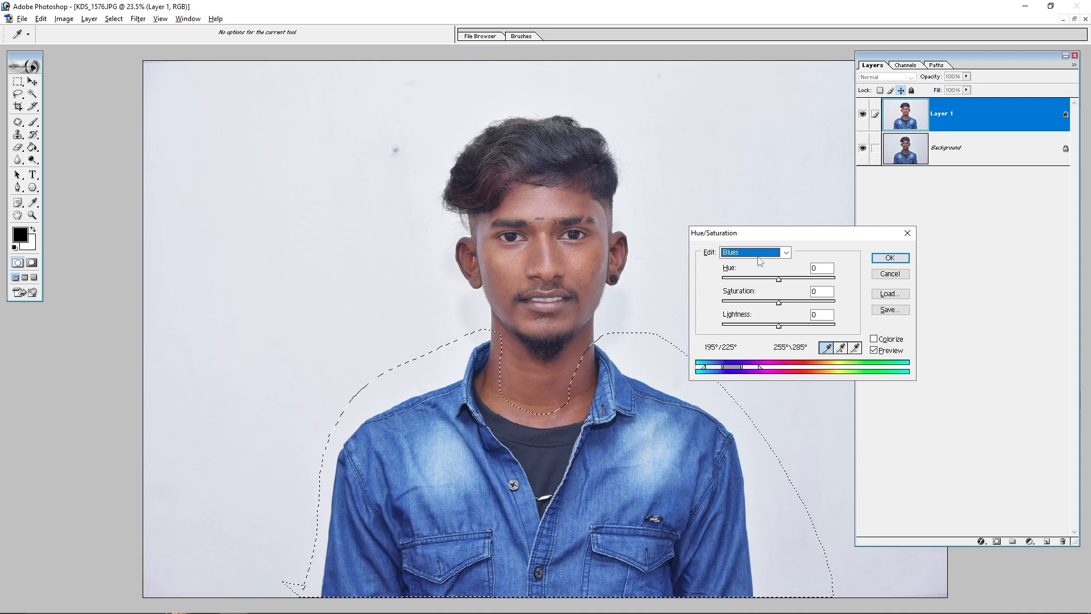
mouse_move(779, 281)
left_mouse_down()
mouse_move(815, 283)
mouse_move(767, 287)
mouse_move(779, 287)
left_mouse_up()
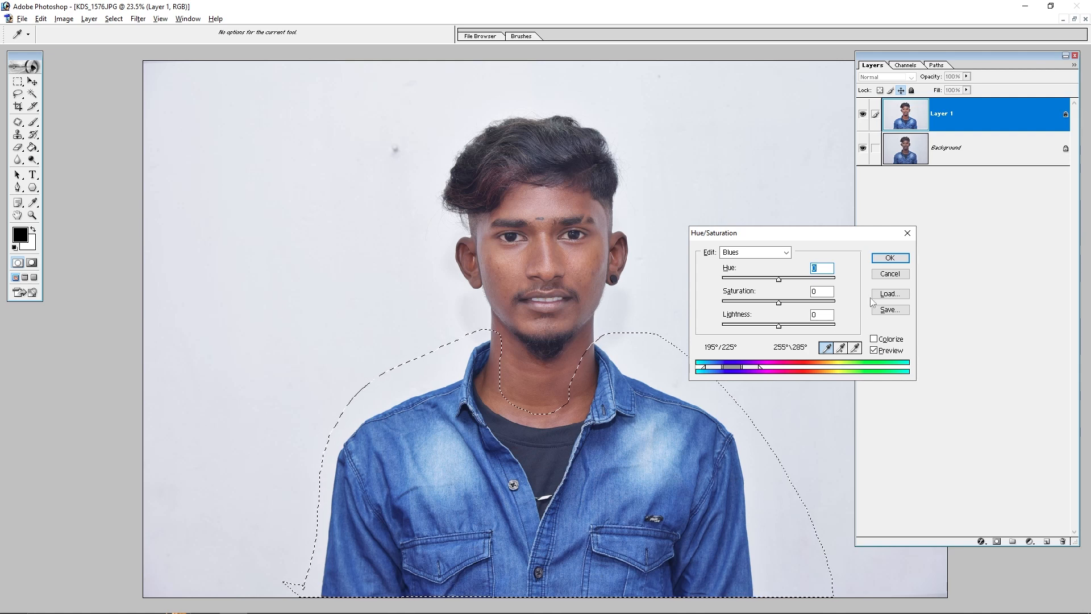
left_click(890, 274)
key("ctrl+d")
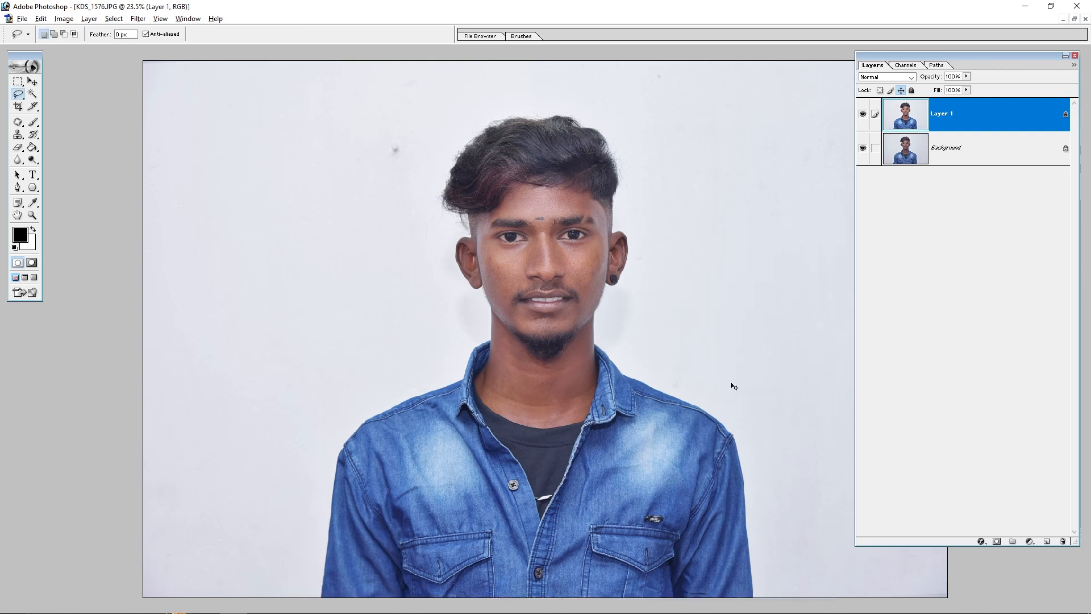
Try shifting the Blues hue of the whole Layer 1 toward teal in Hue/Saturation, and cancel the adjustment
key("ctrl+u")
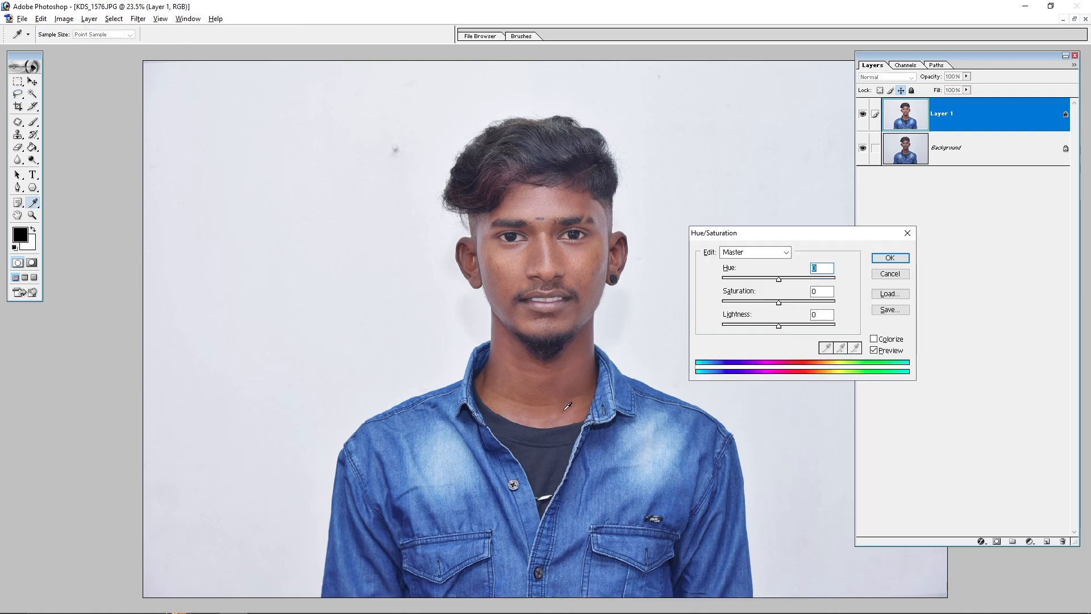
left_click(765, 253)
left_click(764, 309)
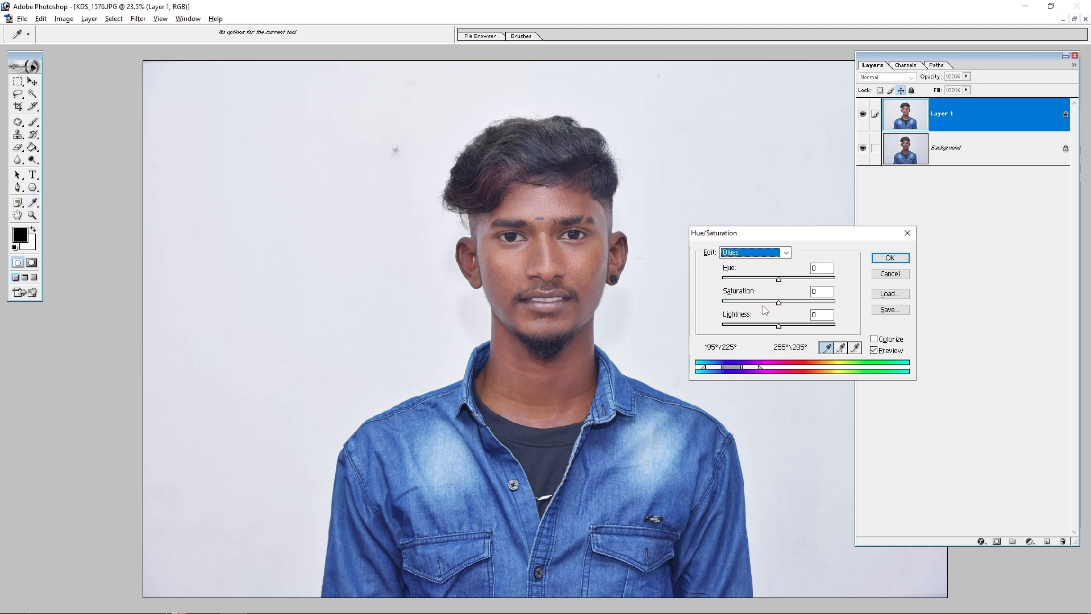
left_click_drag(779, 280, 754, 291)
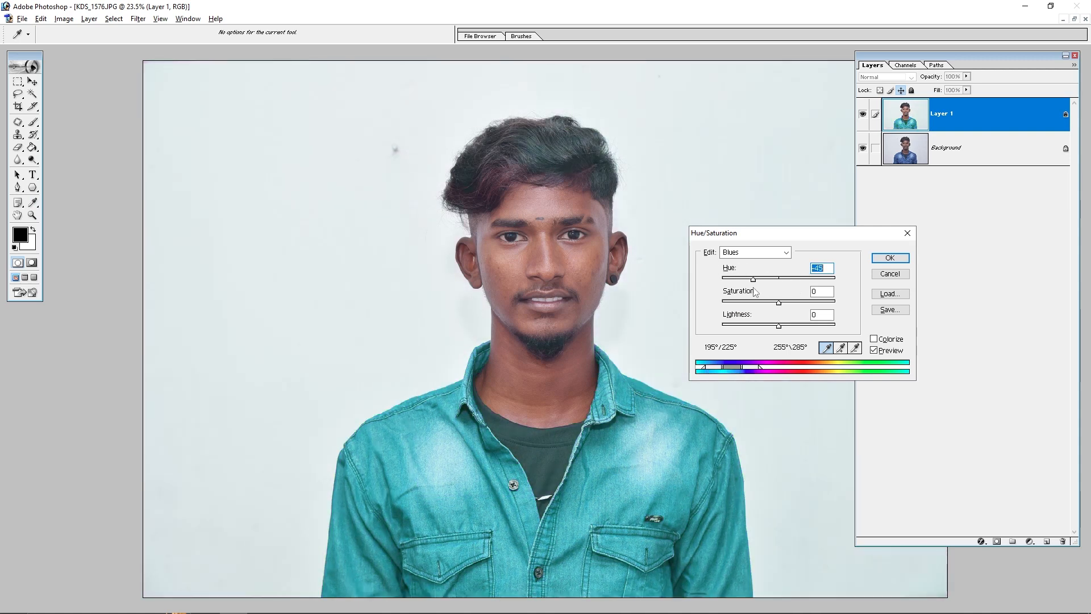
left_click(890, 275)
key("l")
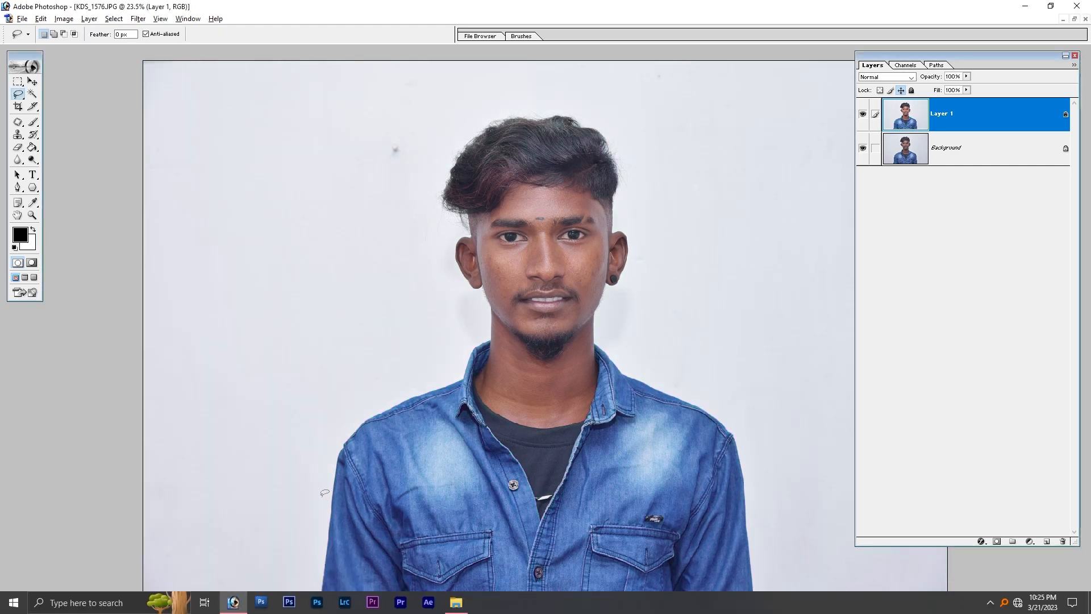
Lasso loosely around the denim shirt, from below the chin down to the photo's lower edge
right_click(315, 604)
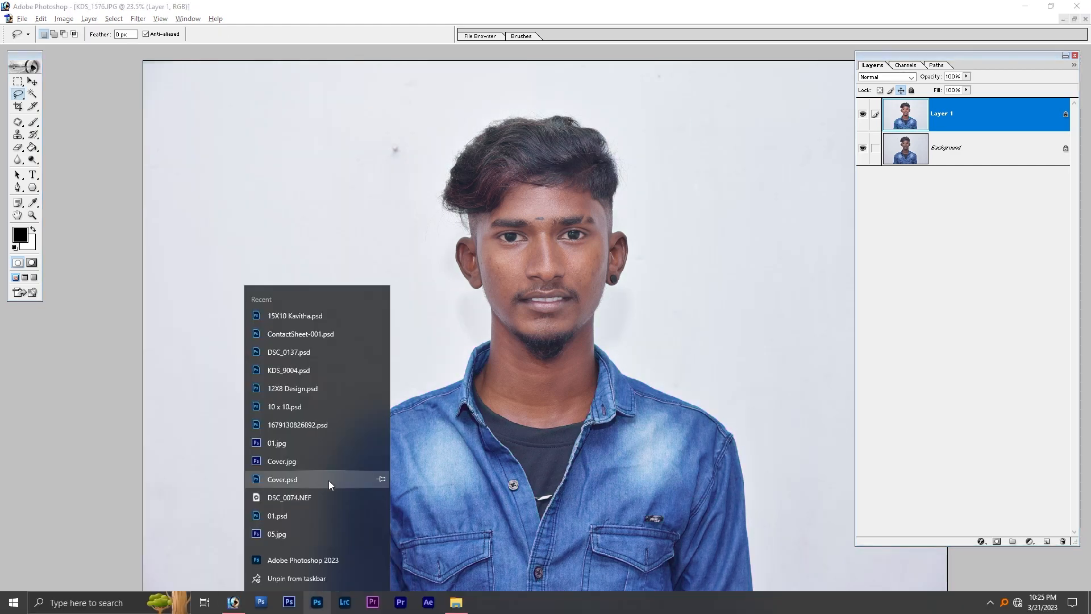
left_click(178, 465)
mouse_move(324, 594)
left_mouse_down()
mouse_move(314, 453)
mouse_move(452, 328)
mouse_move(774, 478)
mouse_move(768, 600)
mouse_move(319, 596)
left_mouse_up()
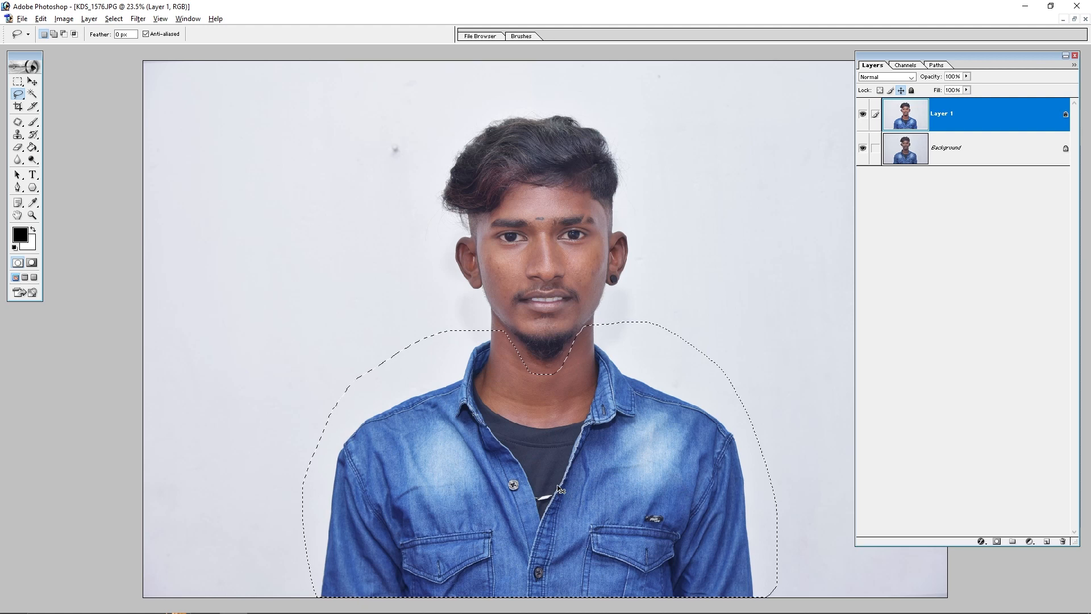
Shift the selected shirt's Blues hue toward cyan and raise their saturation to +48 with Hue/Saturation
key("ctrl+u")
left_click(739, 253)
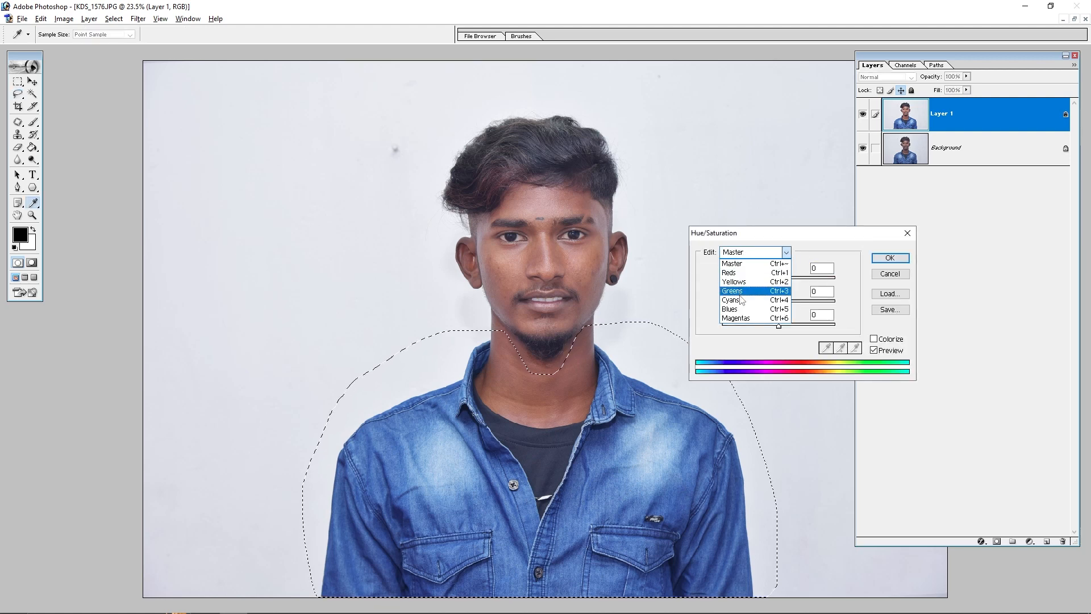
left_click(745, 312)
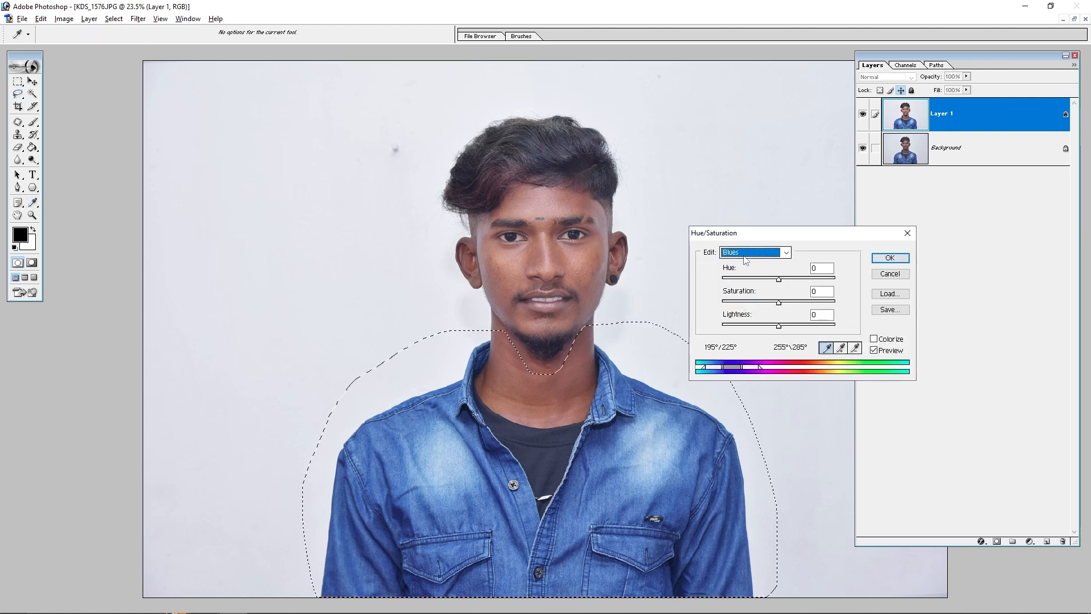
left_click_drag(779, 302, 797, 304)
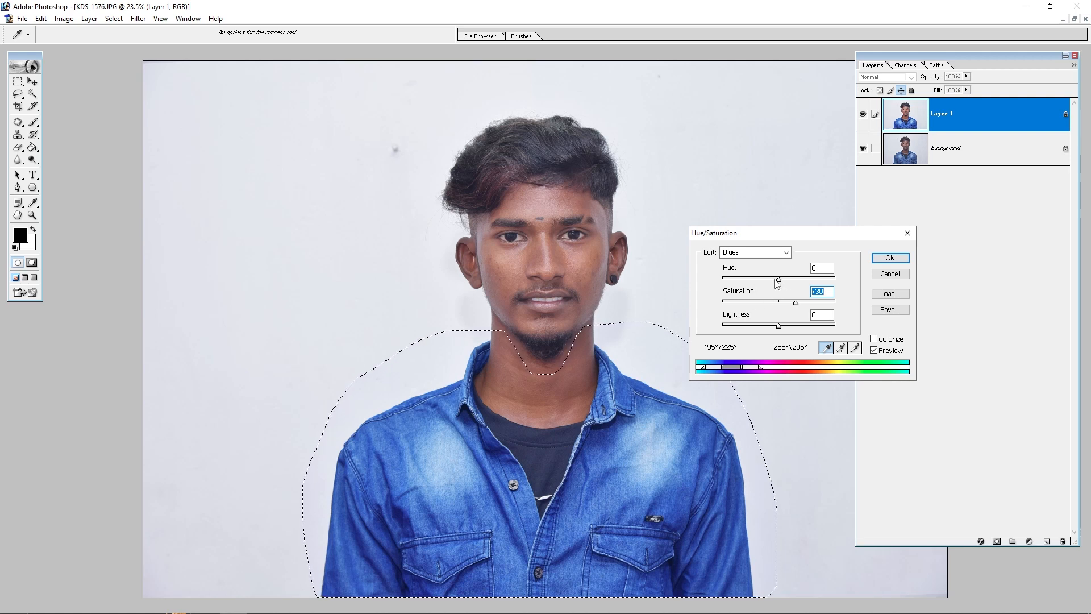
mouse_move(777, 280)
left_mouse_down()
mouse_move(807, 306)
mouse_move(763, 281)
left_mouse_up()
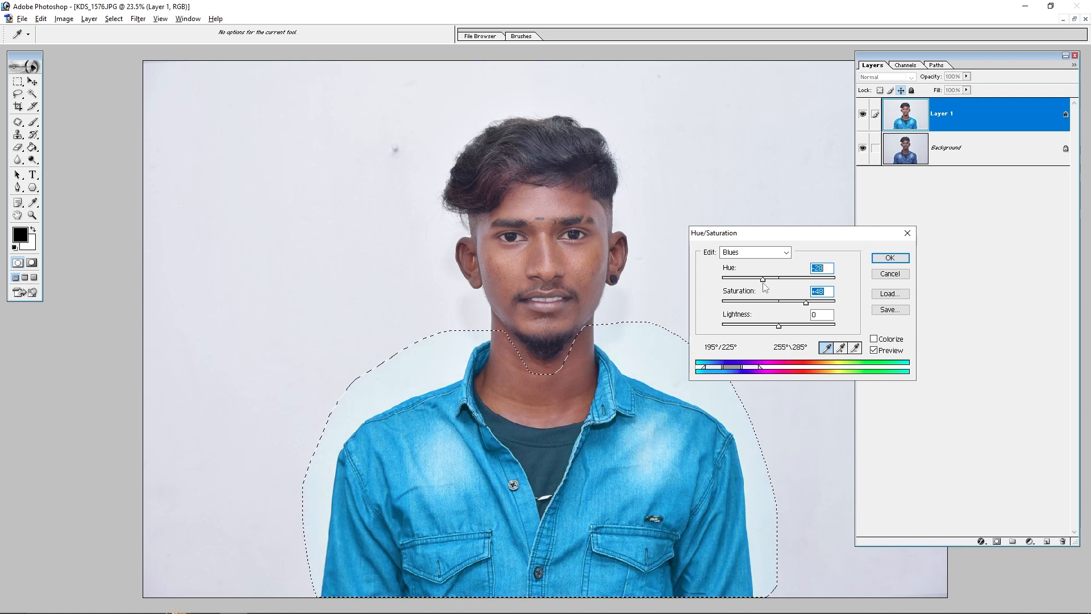
mouse_move(763, 281)
left_mouse_down()
mouse_move(814, 303)
mouse_move(767, 286)
left_mouse_up()
left_click(889, 258)
Deselect the shirt and toggle Layer 1's visibility off and on to compare it with the original background
key("l")
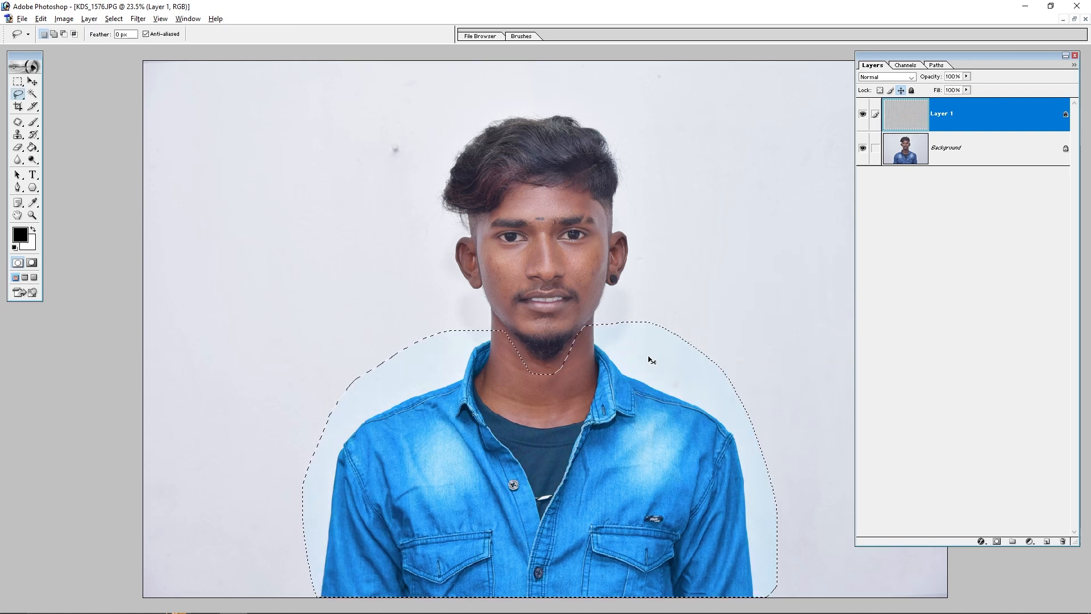
key("ctrl+d")
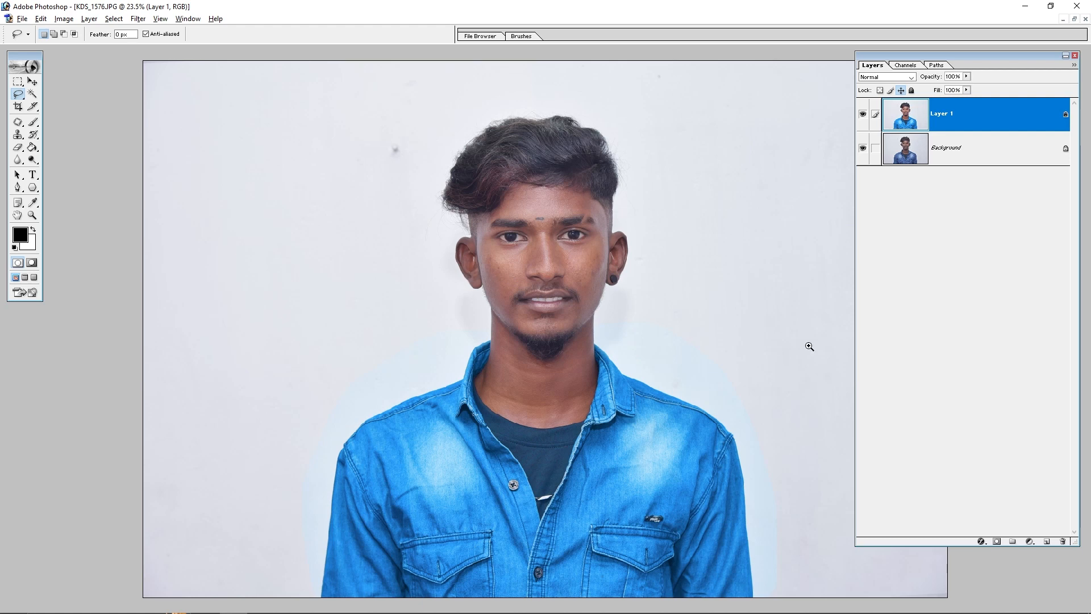
left_click(863, 115)
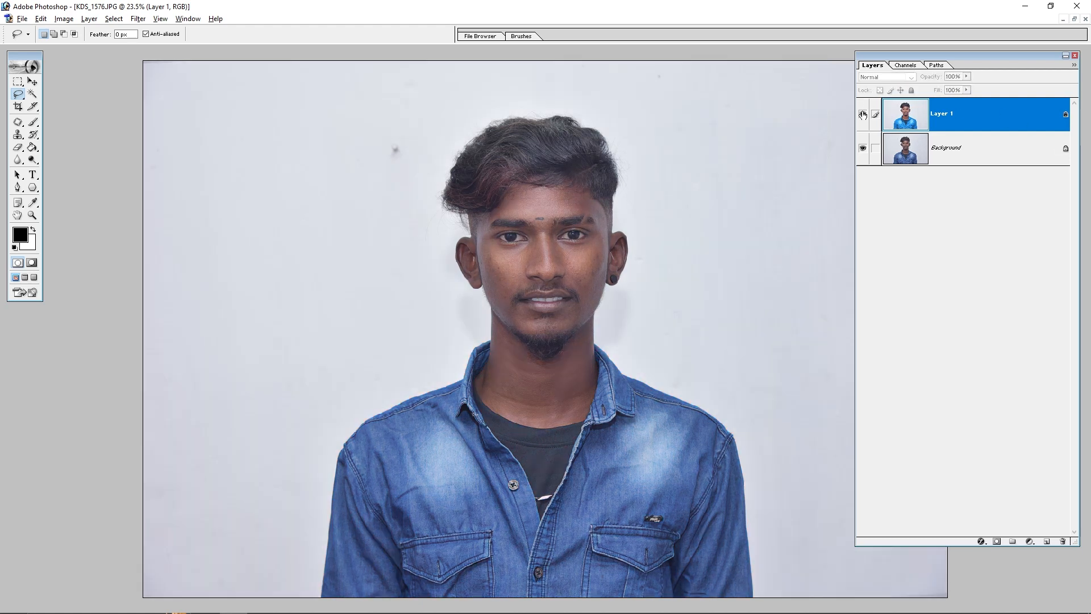
left_click(863, 115)
Lasso both ears as one selection and feather it
left_click_drag(502, 409, 486, 439)
left_click_drag(584, 384, 526, 391)
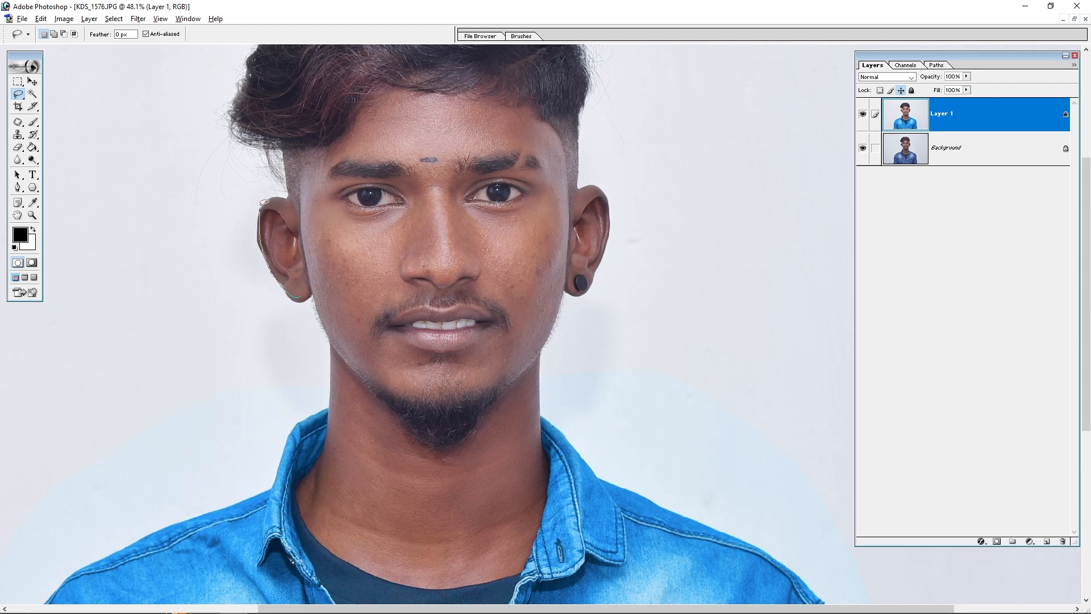
left_click_drag(316, 281, 304, 299)
left_click_drag(588, 290, 564, 266)
left_click_drag(607, 231, 583, 291)
key("ctrl+alt+d")
left_click(582, 297)
Brighten the selected ears with an RGB Curves point at input 126, output 141
key("ctrl+m")
left_click_drag(662, 198, 745, 205)
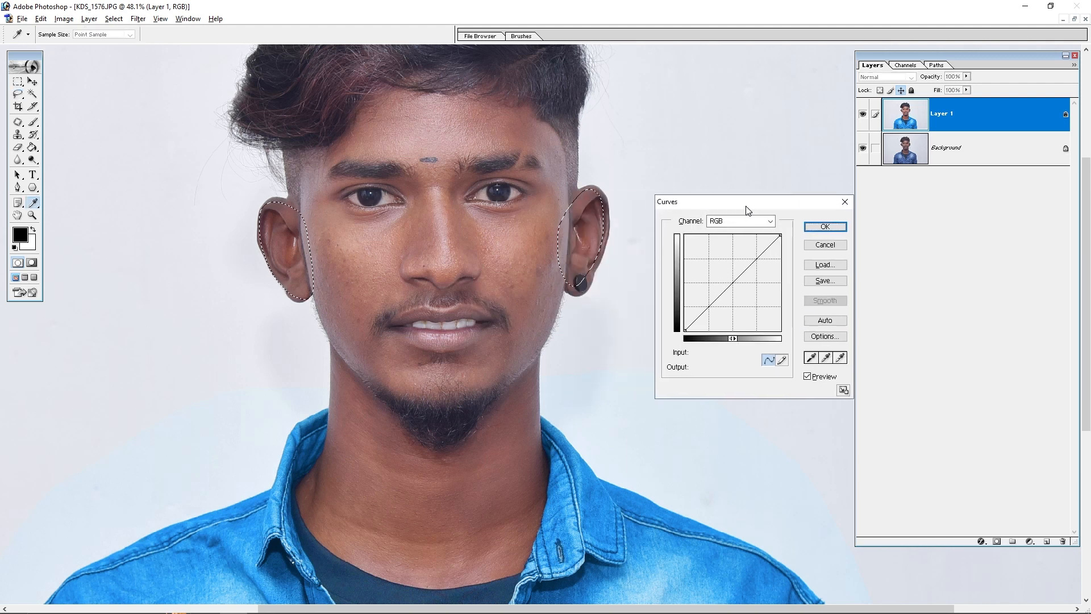
left_click(735, 279)
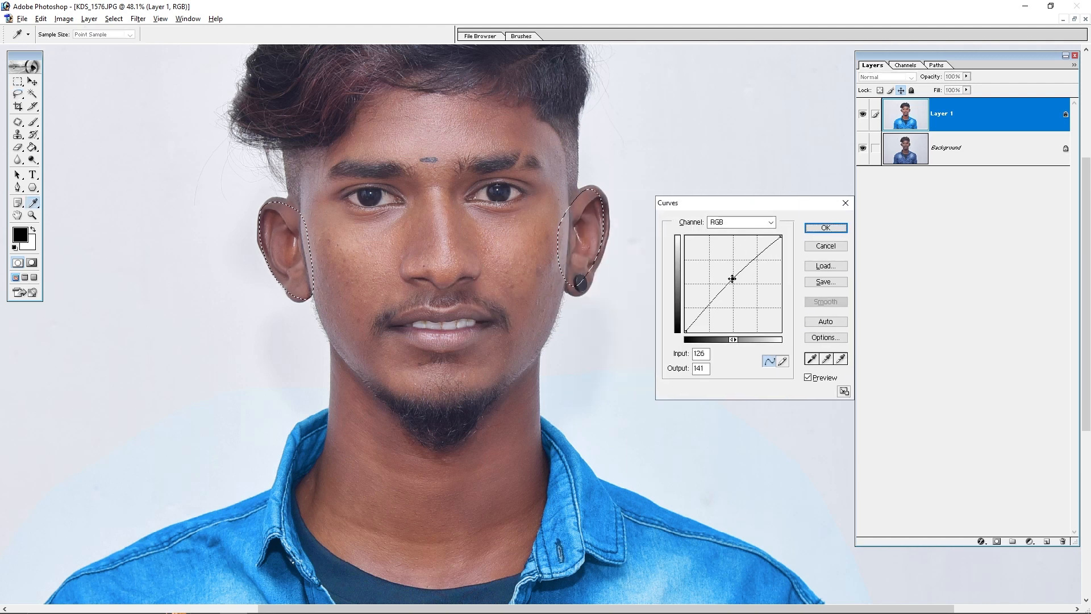
key("Return")
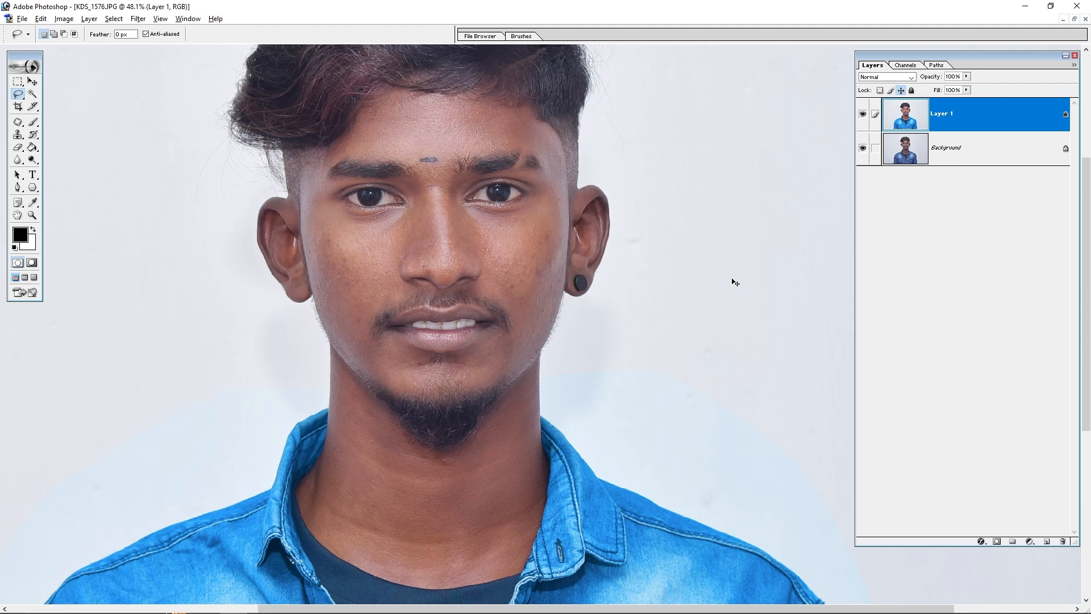
Restore the ear selection, brighten it again with a Curves point at input 124, output 141, and deselect
key("ctrl+d")
key("ctrl+z")
key("ctrl+m")
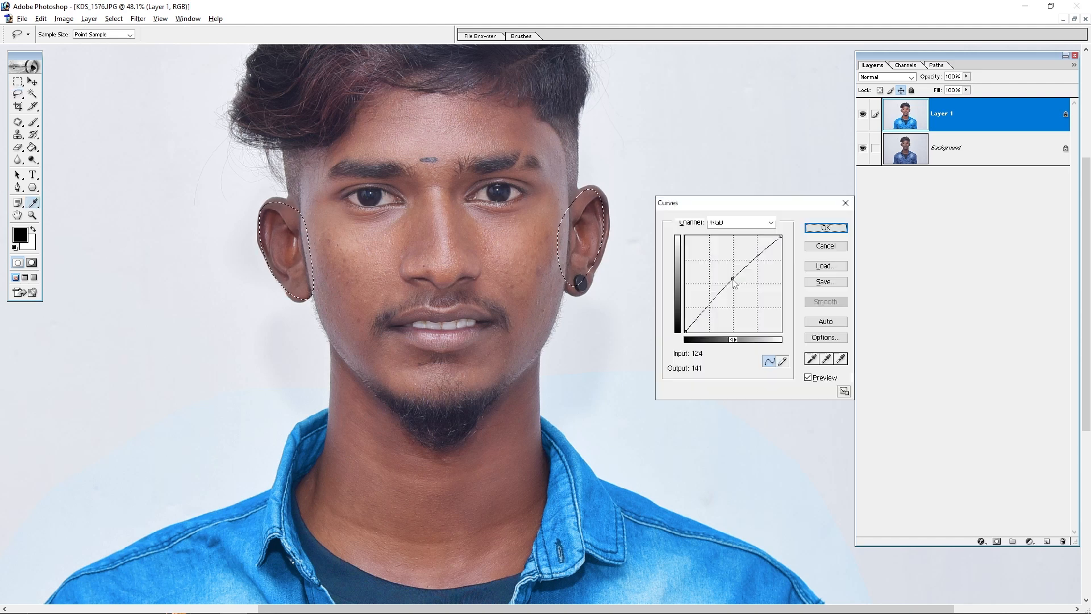
key("Return")
key("ctrl+d")
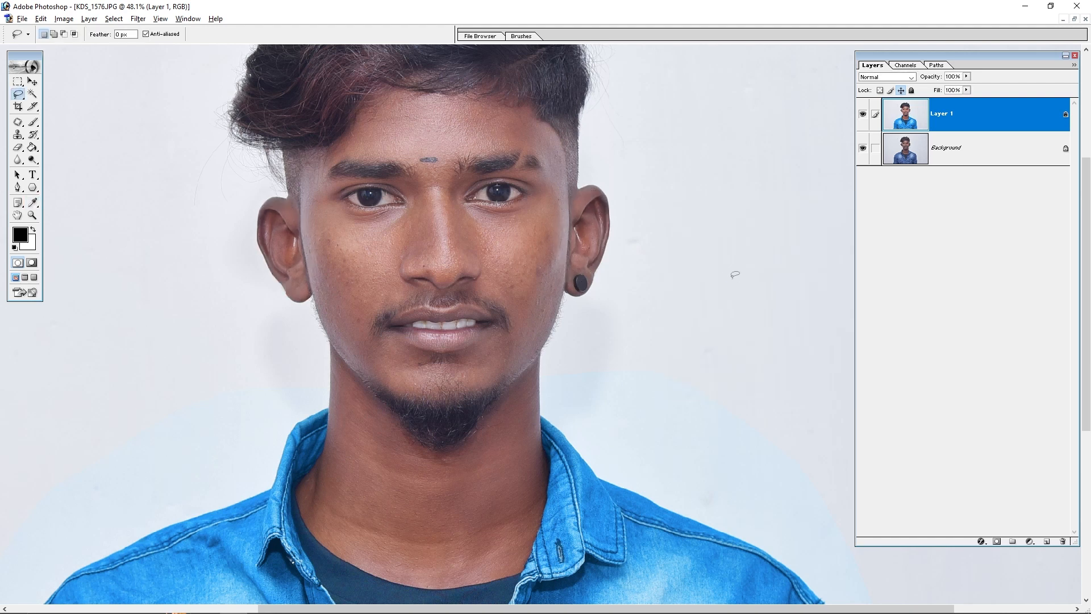
Lasso the neck between the beard and the T-shirt collar, and feather the selection
scroll(451, 483, "down", 2)
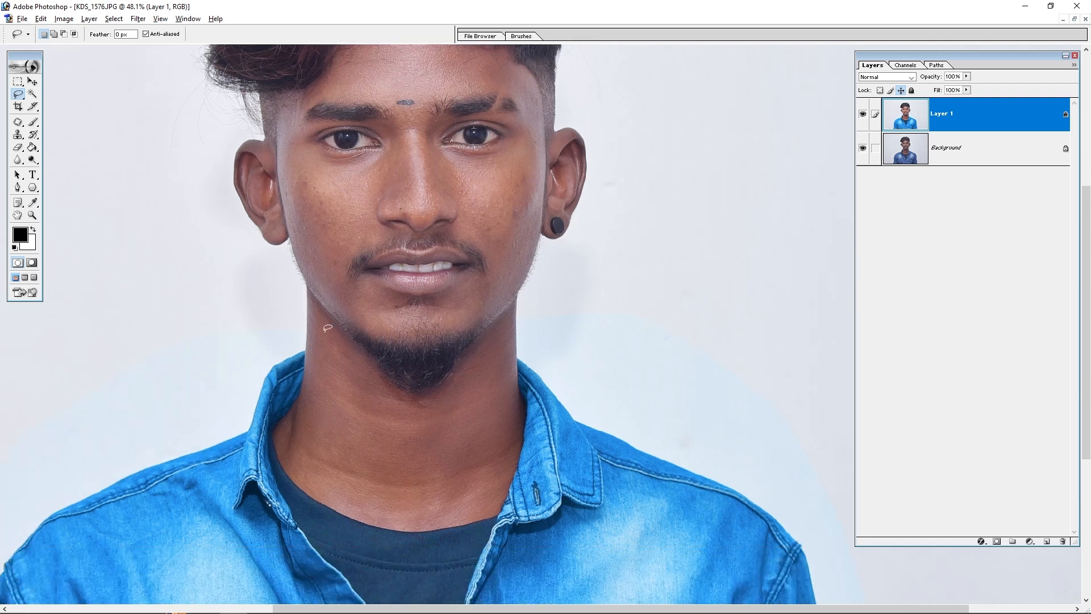
mouse_move(368, 364)
left_mouse_down()
mouse_move(398, 401)
mouse_move(460, 370)
mouse_move(508, 325)
mouse_move(519, 437)
mouse_move(412, 514)
left_mouse_up()
left_click_drag(296, 448, 320, 311)
key("ctrl+alt+d")
key("Return")
Brighten the selected neck with an RGB Curves point at input 146, output 158, and deselect
key("ctrl+m")
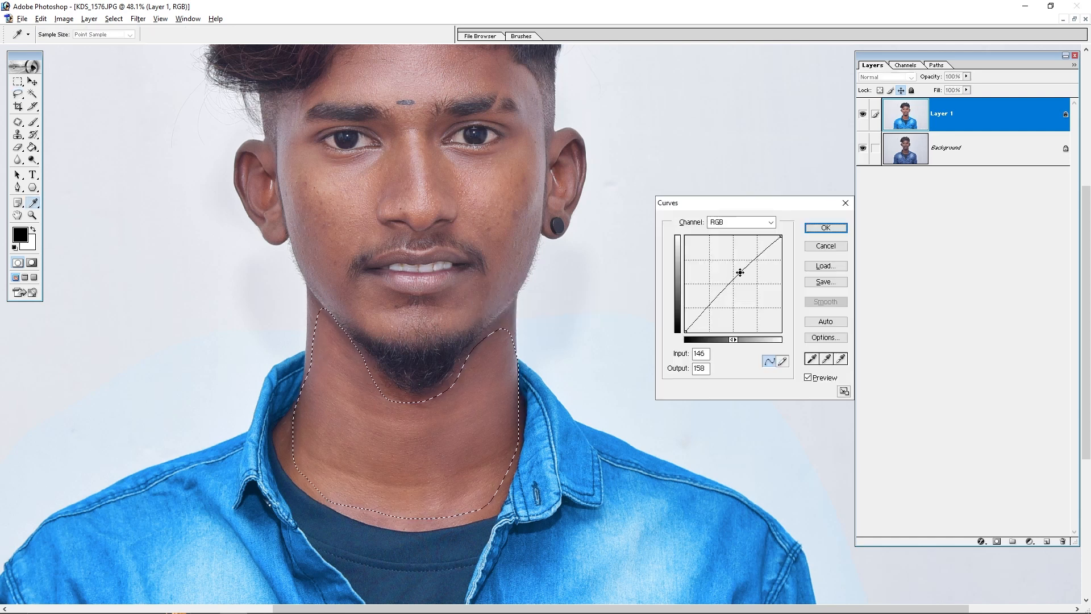
key("Return")
key("ctrl+d")
key("ctrl+0")
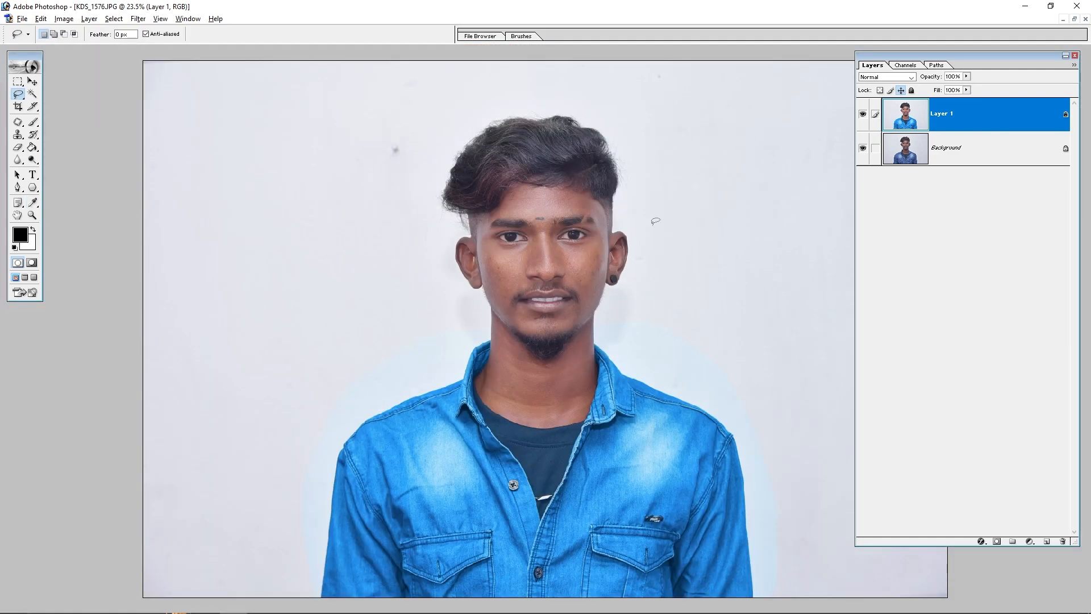
Use the Patch tool to remove a blemish on the cheek opposite the ear stud, and deselect
left_click_drag(655, 221, 484, 335)
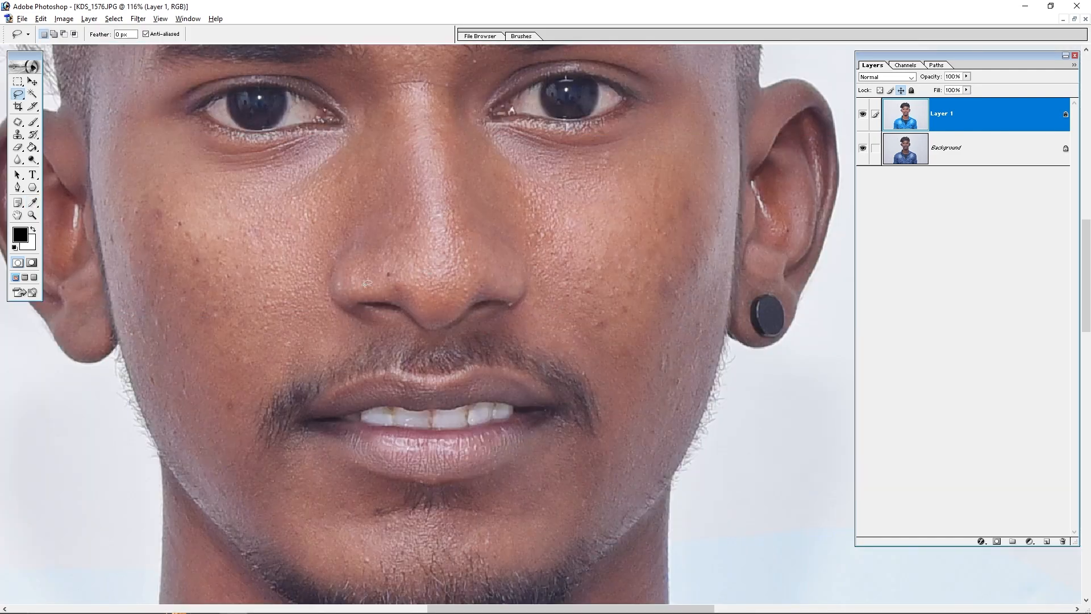
key("j")
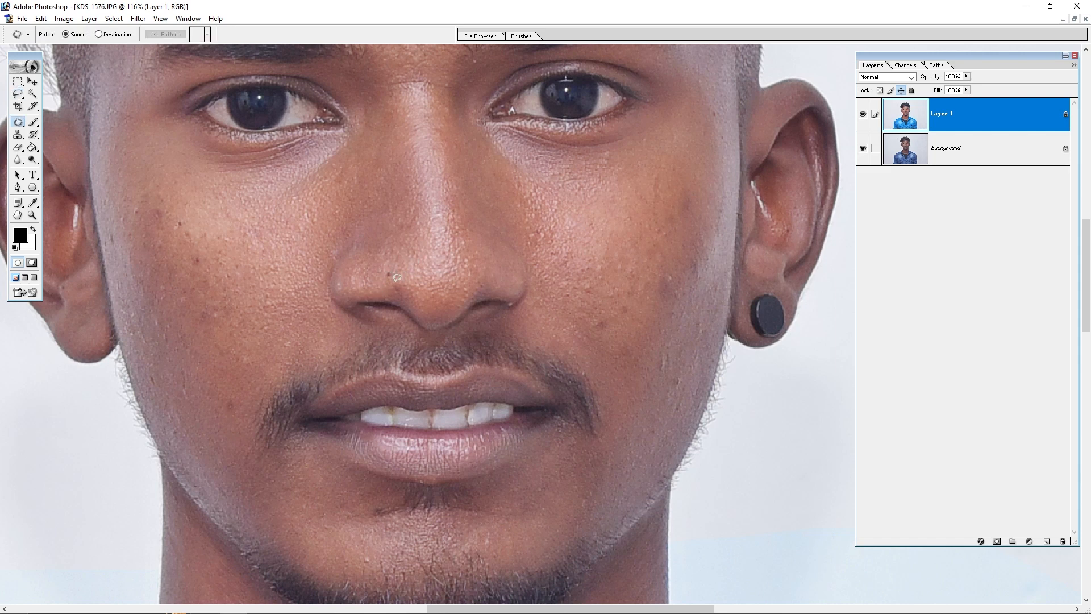
left_click(18, 121)
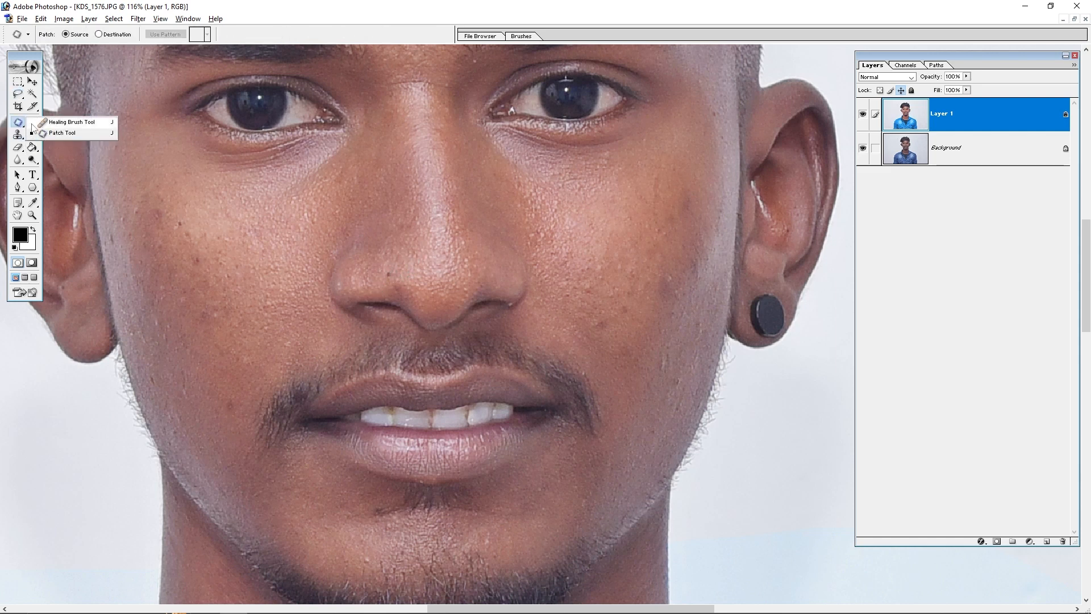
left_click(63, 140)
mouse_move(200, 276)
left_mouse_down()
mouse_move(192, 240)
mouse_move(202, 261)
mouse_move(223, 229)
left_mouse_up()
key("ctrl+d")
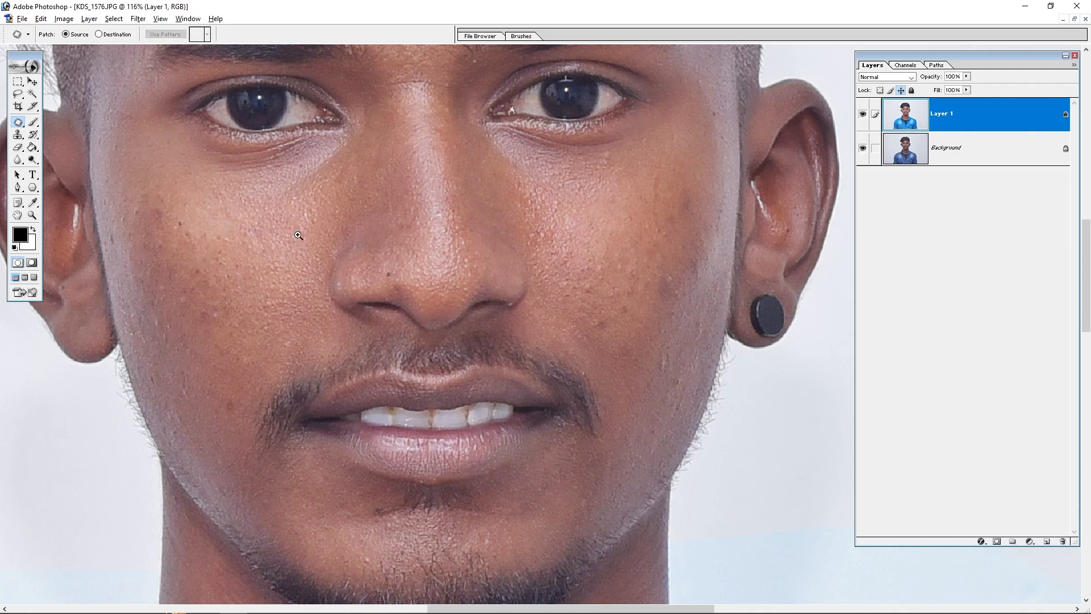
Patch the small dark mole above the nostril with clean nose skin, and deselect
left_click_drag(296, 221, 483, 314)
left_click_drag(567, 417, 567, 418)
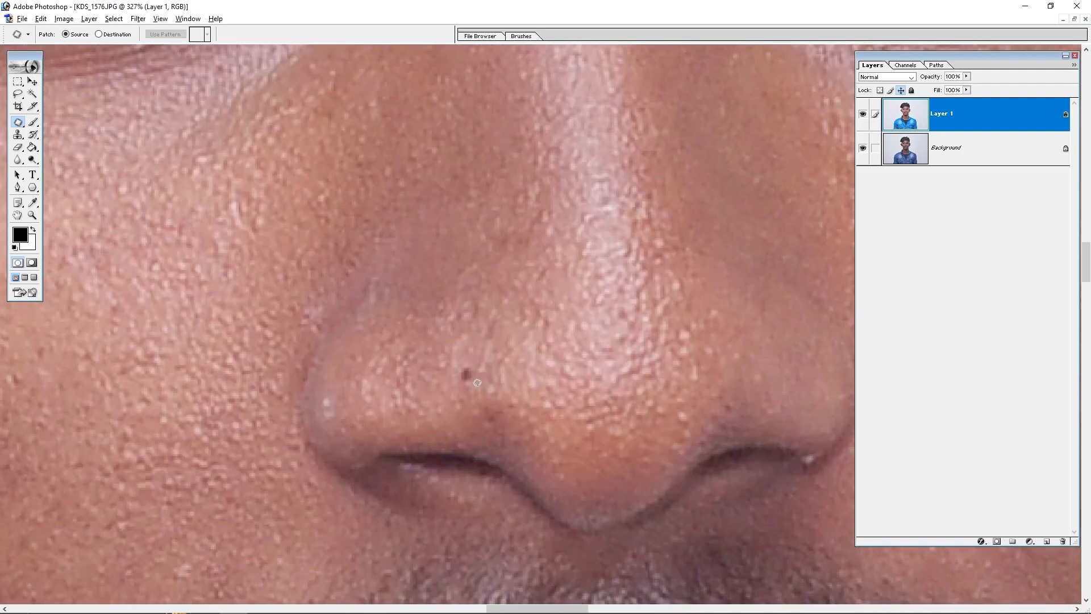
mouse_move(471, 391)
left_mouse_down()
mouse_move(458, 348)
mouse_move(482, 351)
mouse_move(489, 377)
mouse_move(476, 359)
mouse_move(498, 329)
left_mouse_up()
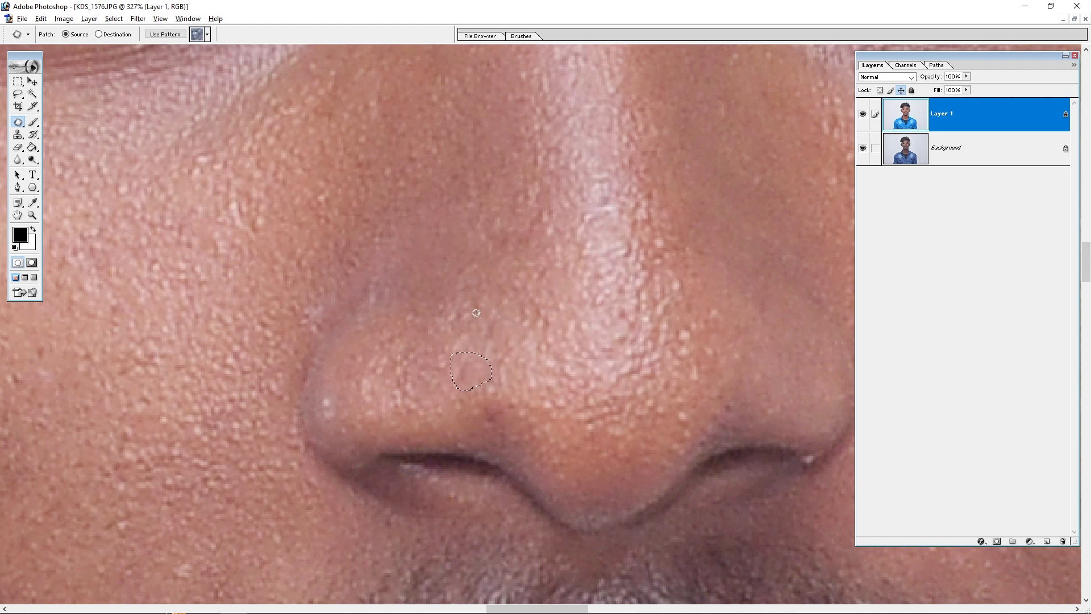
key("ctrl+d")
Patch the dark spots on the upper cheek opposite the ear stud using nearby clean skin
key("ctrl+minus")
key("ctrl+minus")
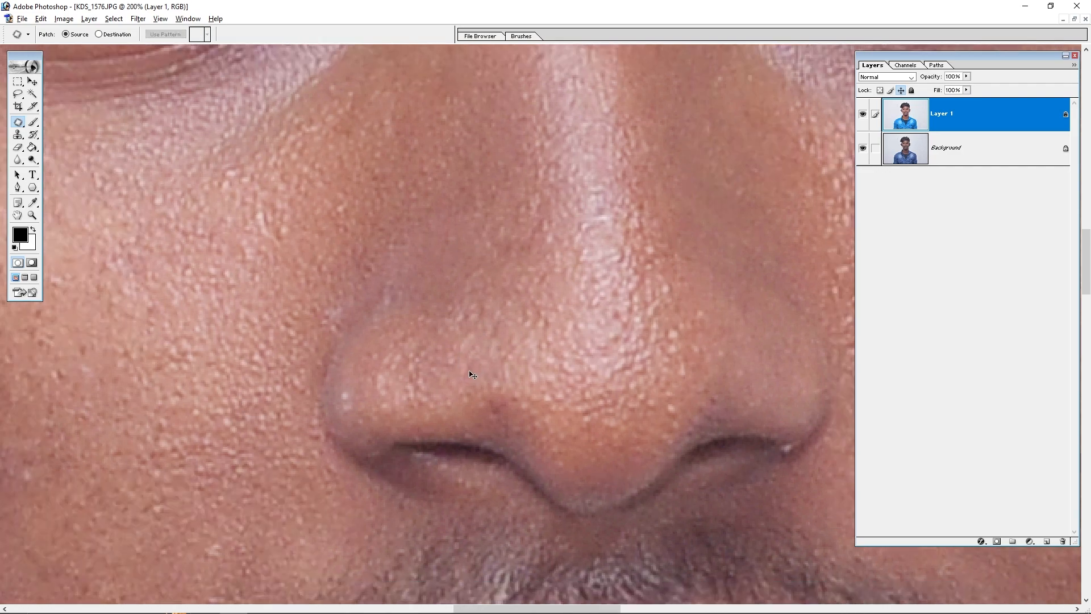
key("ctrl+minus")
left_click_drag(512, 208, 253, 444)
left_click_drag(466, 324, 362, 433)
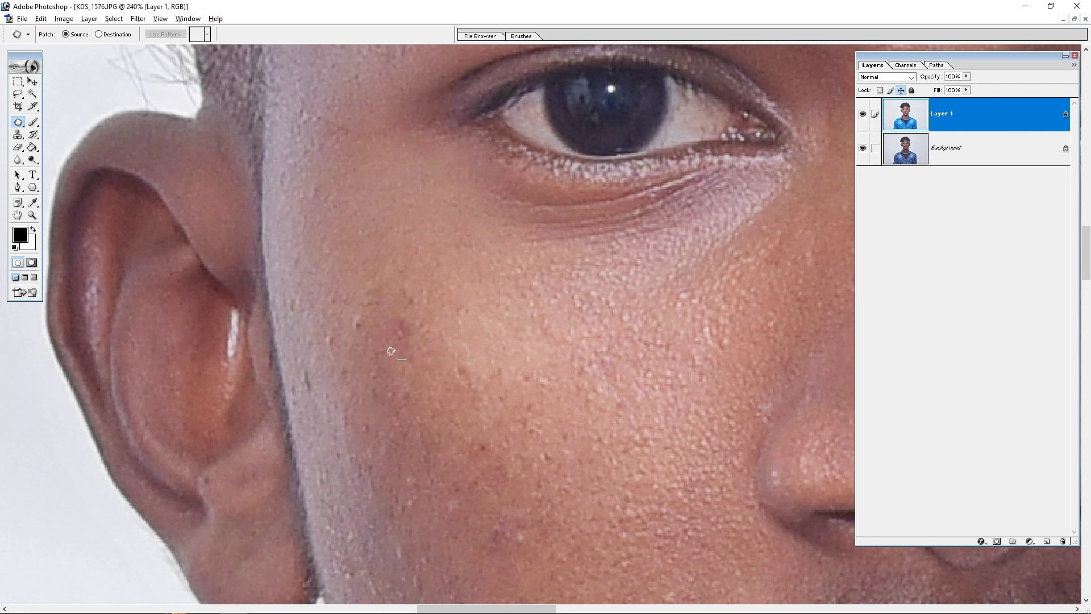
mouse_move(390, 351)
left_mouse_down()
mouse_move(413, 353)
mouse_move(439, 228)
left_mouse_up()
key("ctrl+d")
mouse_move(484, 455)
left_mouse_down()
mouse_move(451, 358)
mouse_move(476, 349)
mouse_move(461, 370)
left_mouse_up()
left_click_drag(450, 359, 504, 327)
key("ctrl+d")
Patch the remaining blemishes on the lower part of that cheek, between the jaw and the moustache
mouse_move(523, 454)
left_mouse_down()
mouse_move(340, 367)
mouse_move(326, 331)
mouse_move(311, 361)
left_mouse_up()
left_click_drag(307, 354, 287, 421)
key("ctrl+d")
left_click_drag(325, 517, 313, 381)
mouse_move(335, 418)
left_mouse_down()
mouse_move(320, 372)
mouse_move(336, 416)
left_mouse_up()
left_click_drag(325, 402, 354, 336)
key("ctrl+d")
mouse_move(441, 296)
left_mouse_down()
mouse_move(435, 288)
mouse_move(472, 294)
mouse_move(446, 296)
left_mouse_up()
left_click_drag(439, 274, 362, 293)
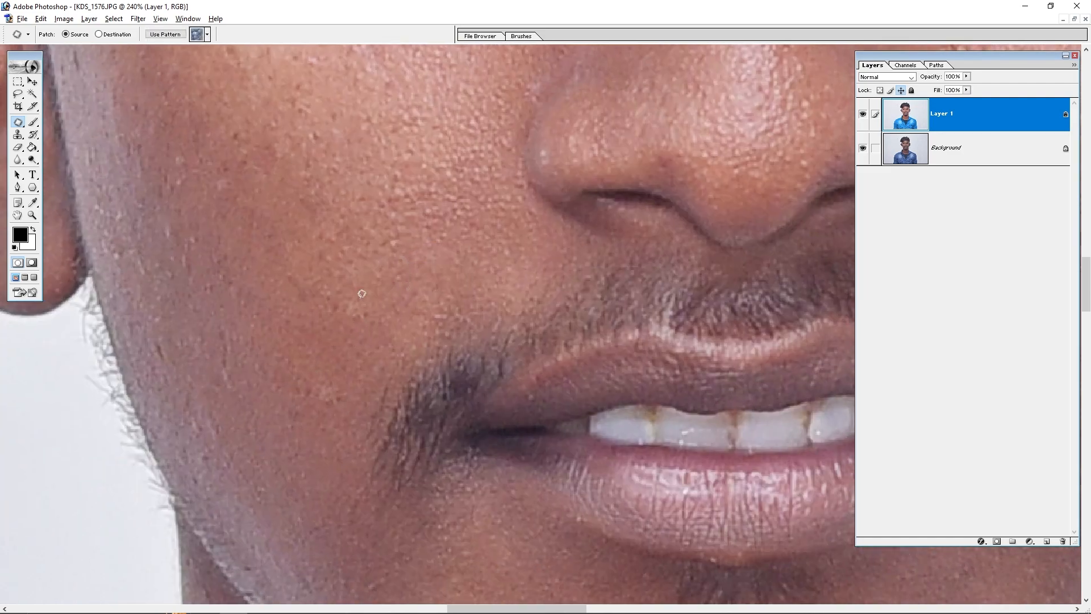
key("ctrl+d")
Continue patching blemishes across the lower face to the lower cheek on the ear-stud side
mouse_move(579, 282)
left_mouse_down()
mouse_move(272, 411)
mouse_move(262, 436)
left_mouse_up()
left_click_drag(252, 425, 287, 423)
key("ctrl+d")
mouse_move(684, 484)
left_mouse_down()
mouse_move(382, 356)
mouse_move(341, 359)
mouse_move(394, 392)
left_mouse_up()
left_click_drag(371, 372, 394, 415)
key("ctrl+d")
mouse_move(476, 482)
left_mouse_down()
mouse_move(478, 453)
mouse_move(524, 481)
left_mouse_up()
left_click_drag(501, 453, 440, 463)
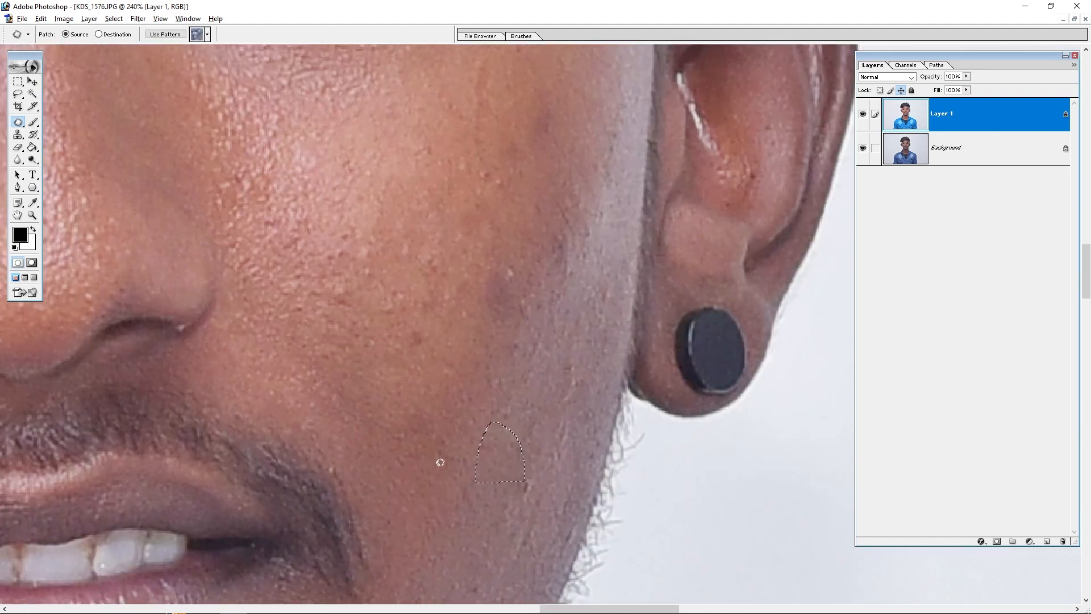
key("ctrl+d")
Patch the dark spots on the middle and upper cheek on the ear-stud side, deselecting after each
left_click_drag(513, 322, 509, 243)
mouse_move(505, 278)
left_mouse_down()
mouse_move(524, 218)
mouse_move(531, 276)
left_mouse_up()
key("ctrl+d")
mouse_move(348, 326)
left_mouse_down()
mouse_move(310, 301)
mouse_move(352, 325)
left_mouse_up()
left_click_drag(347, 259, 375, 228)
key("ctrl+d")
mouse_move(428, 192)
left_mouse_down()
mouse_move(447, 268)
mouse_move(514, 234)
mouse_move(552, 276)
left_mouse_up()
mouse_move(523, 251)
left_mouse_down()
mouse_move(525, 179)
mouse_move(575, 146)
left_mouse_up()
key("ctrl+d")
Open the Imagenomic Portraiture filter for Layer 1
key("ctrl+minus")
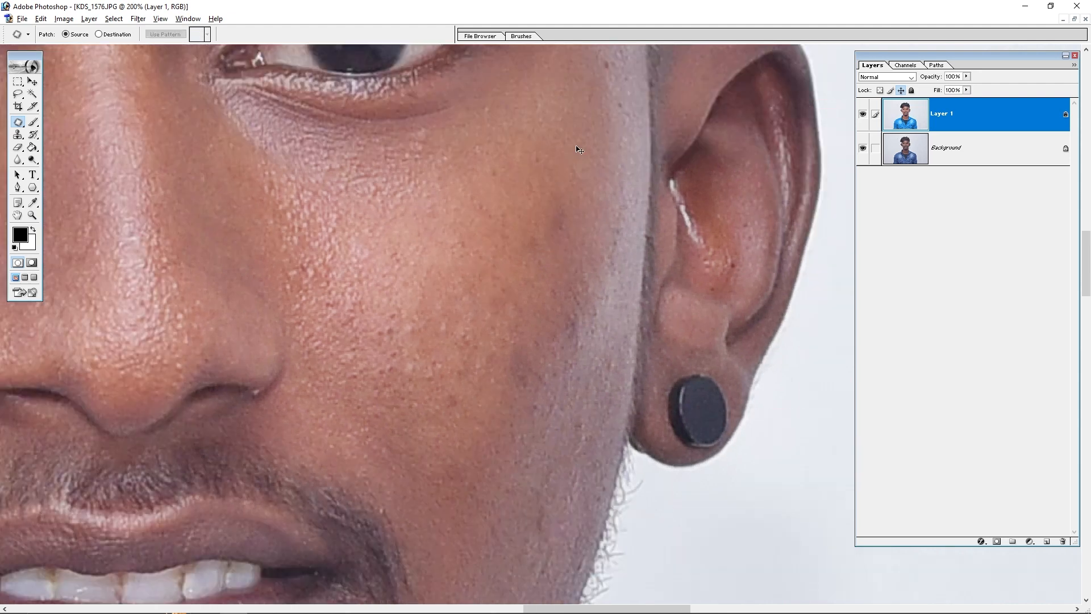
key("ctrl+minus")
key("ctrl+minus")
key("ctrl+minus")
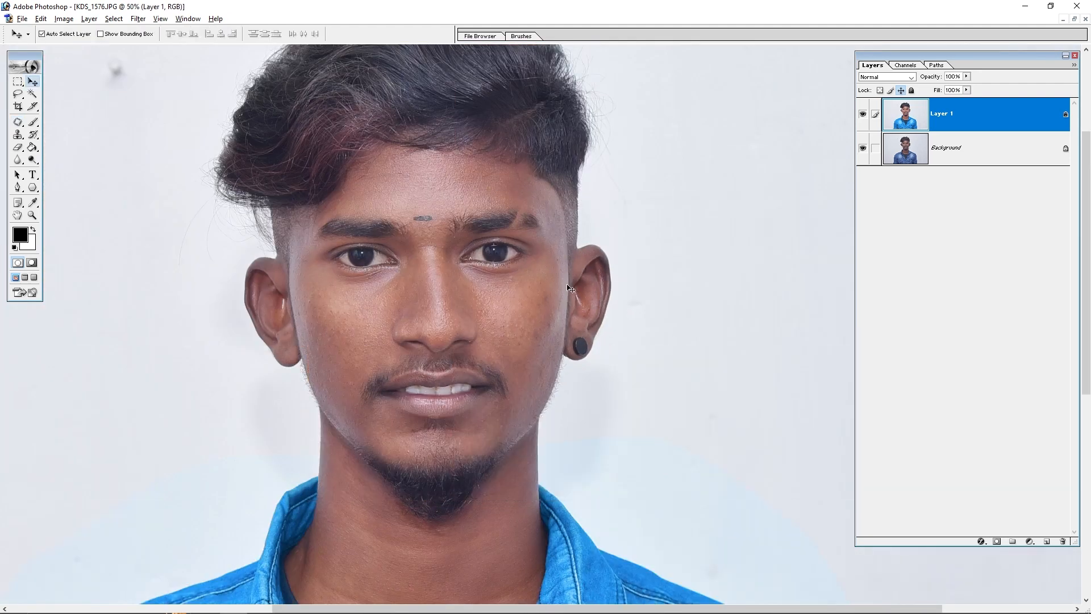
left_click(138, 19)
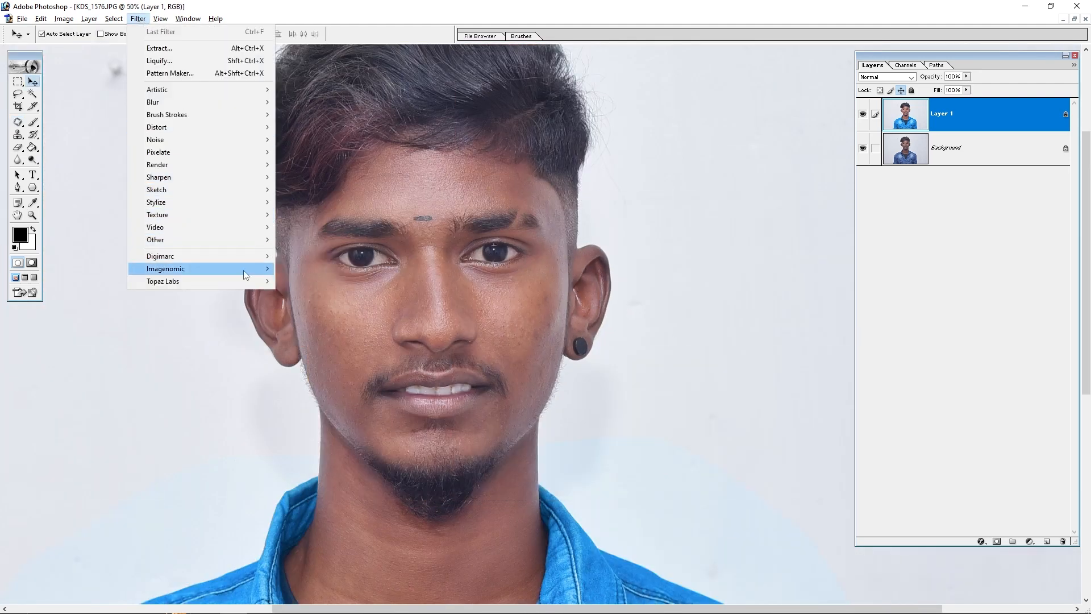
mouse_move(245, 273)
left_click(317, 269)
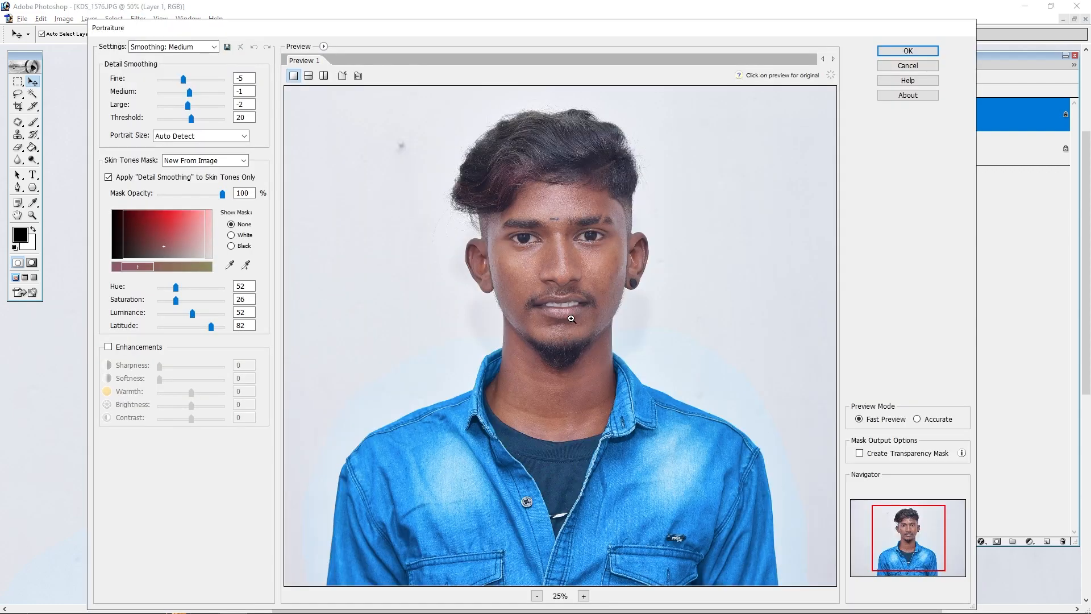
Try reduced detail smoothing on the enlarged face preview, with Medium at -7, Large at -5 and Threshold at 17
left_click(571, 319)
left_click(573, 312)
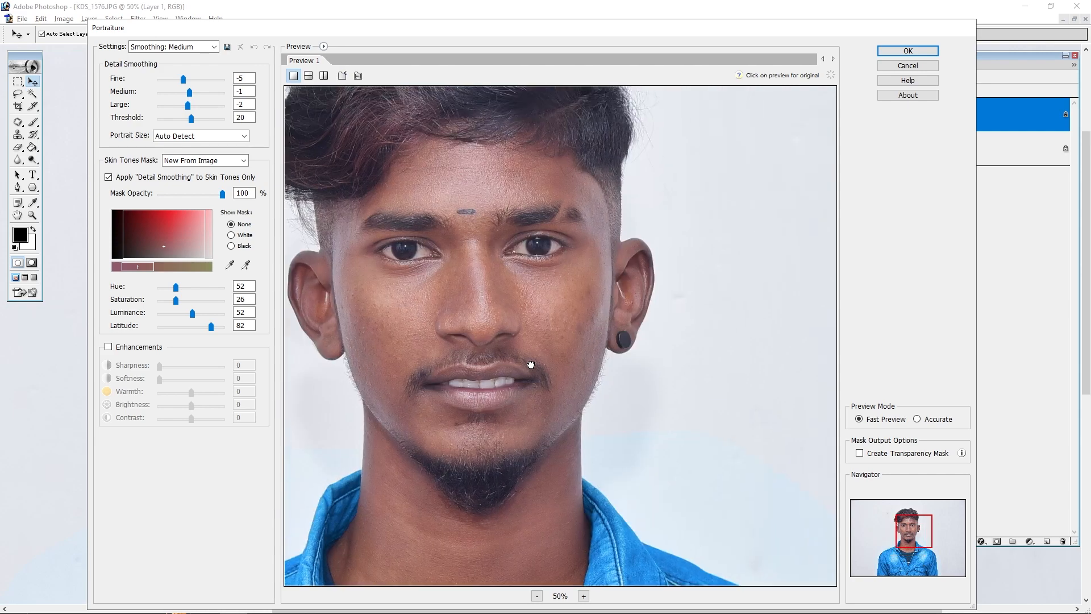
left_click(533, 364)
left_click(532, 365)
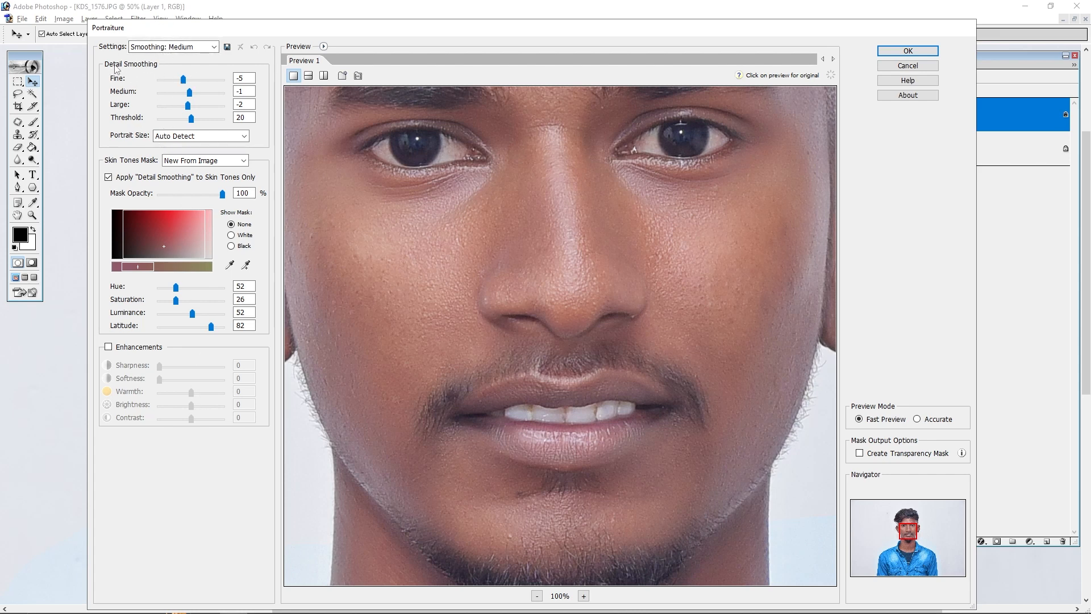
left_click_drag(184, 80, 174, 108)
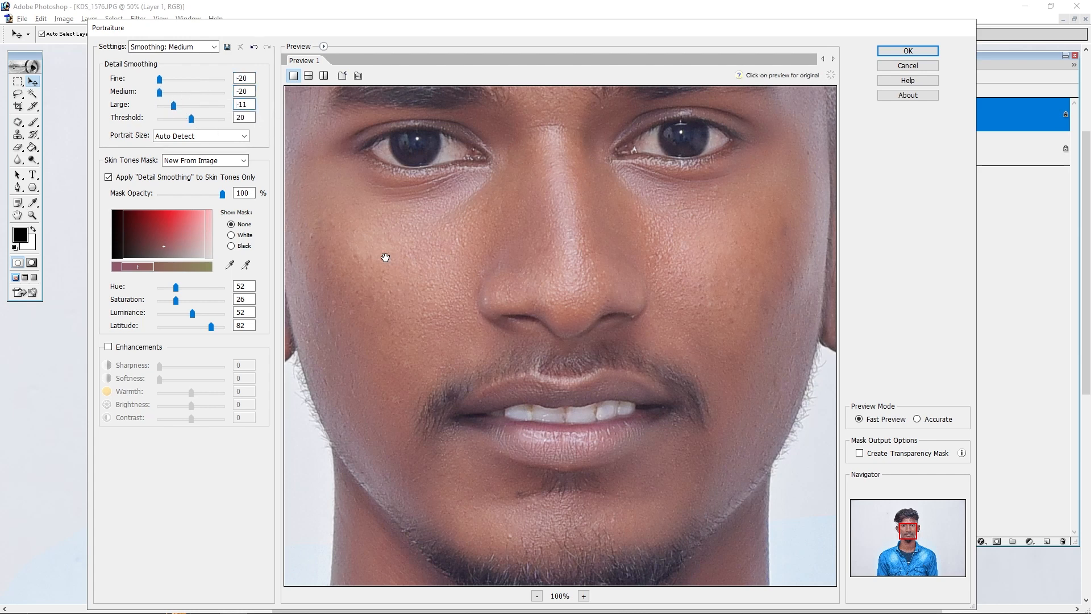
key("ctrl+z")
key("ctrl+z")
key("ctrl+z")
left_click_drag(190, 118, 180, 93)
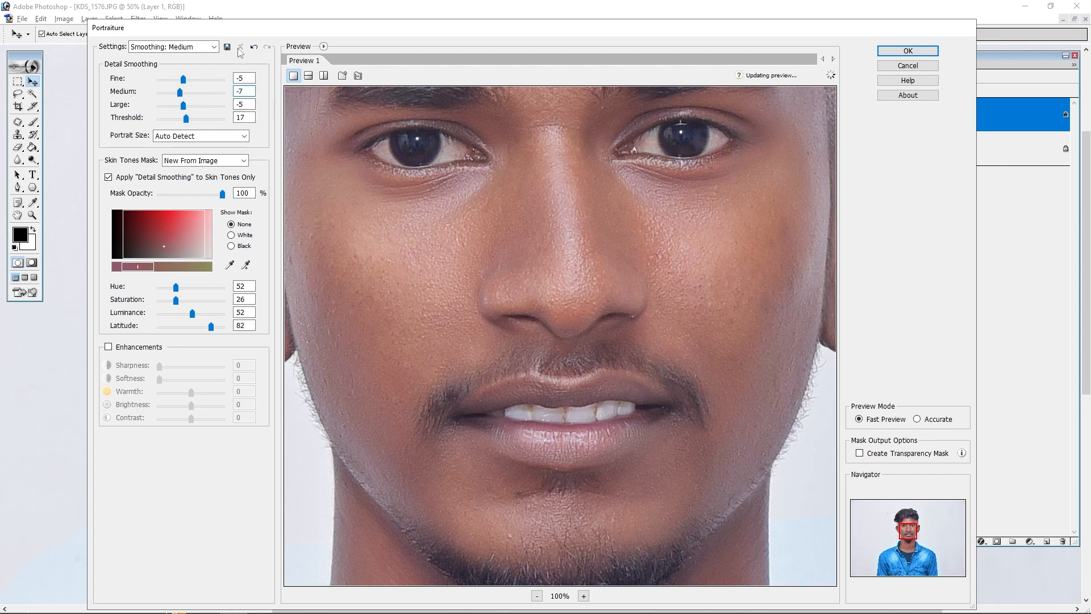
Reload the Smoothing: Medium preset, set Fine to -1, Medium to +1 and Large to -3, and apply the filter
left_click(214, 47)
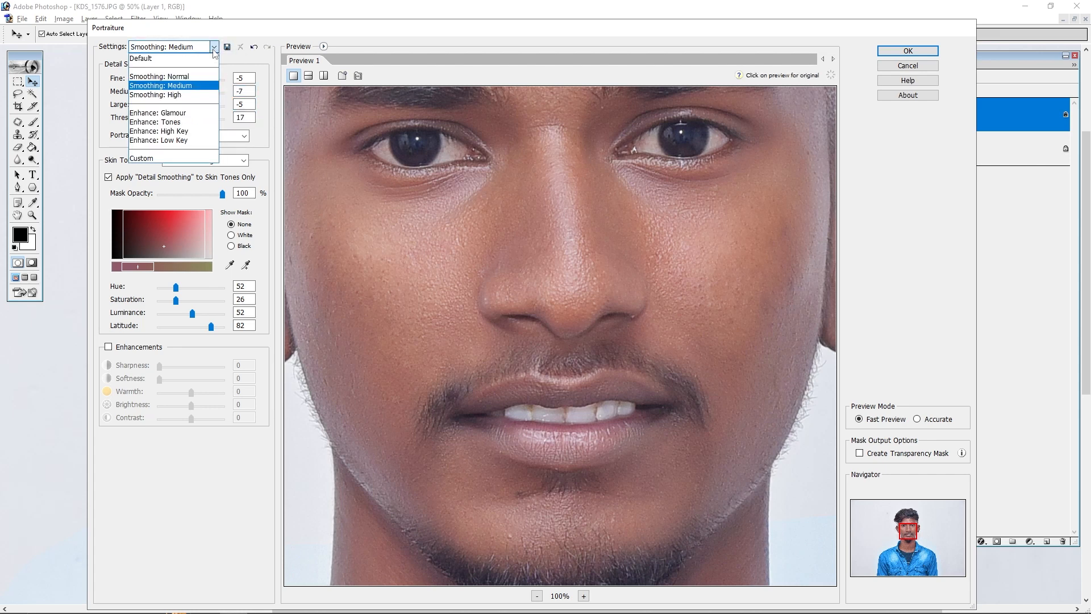
left_click(196, 86)
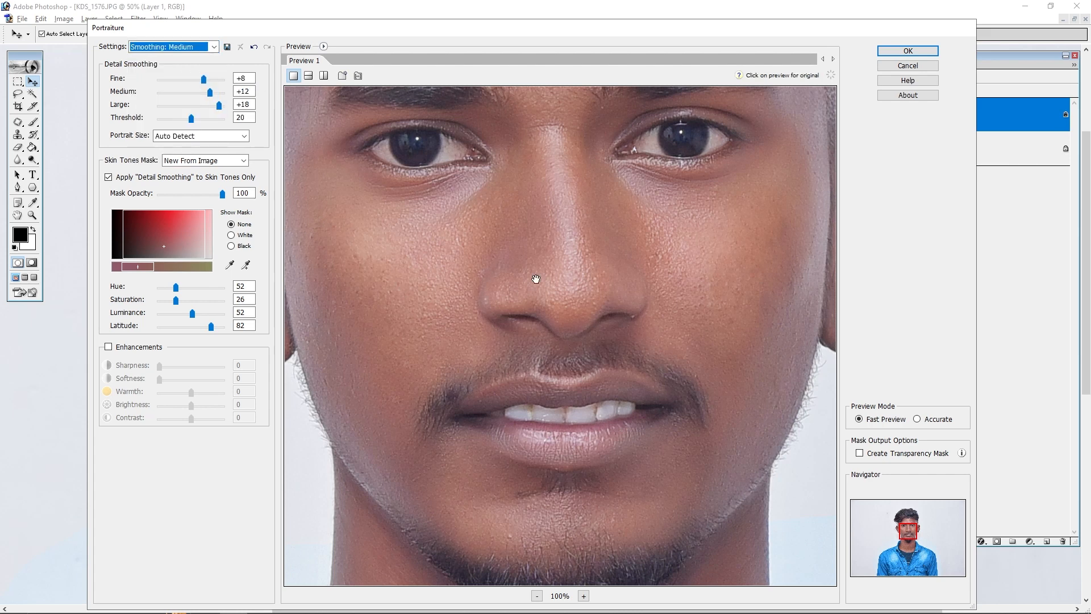
scroll(632, 383, "down", 1)
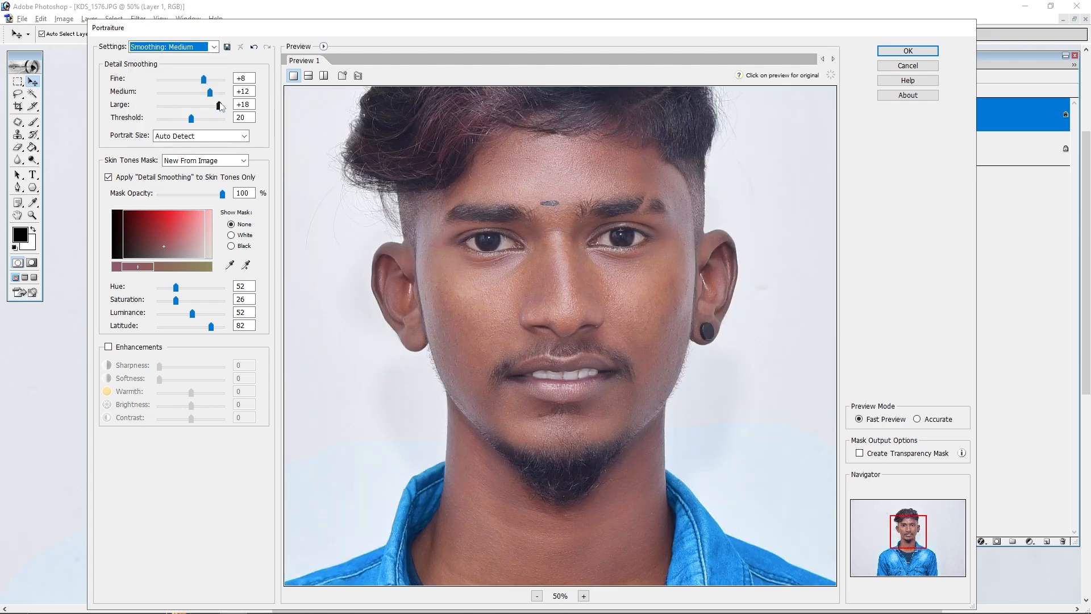
mouse_move(205, 106)
left_mouse_down()
mouse_move(190, 106)
mouse_move(192, 83)
mouse_move(186, 108)
left_mouse_up()
left_click(194, 92)
left_click(198, 80)
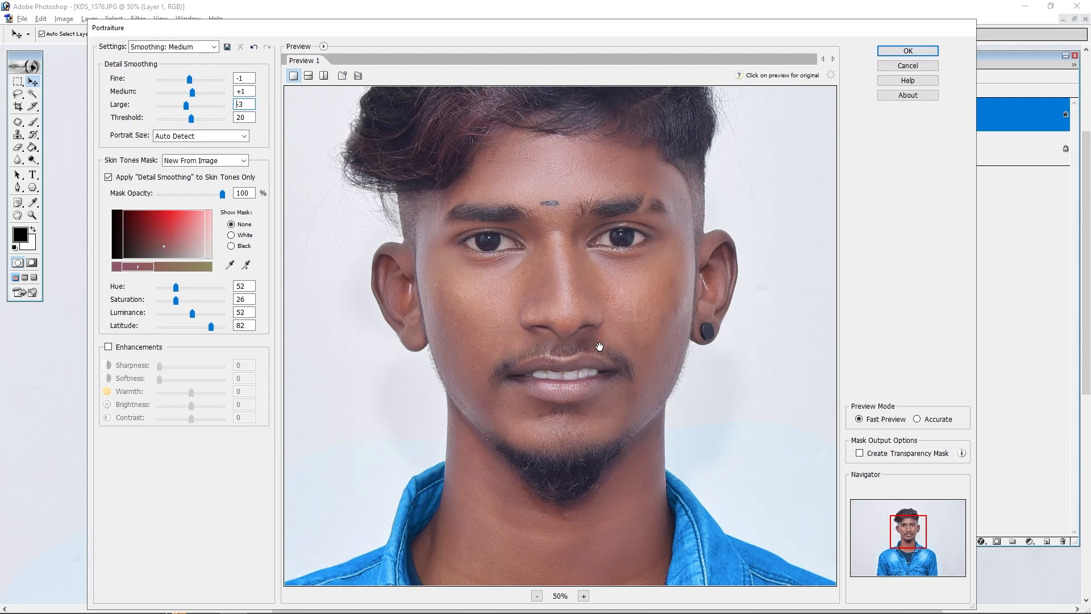
left_click(908, 50)
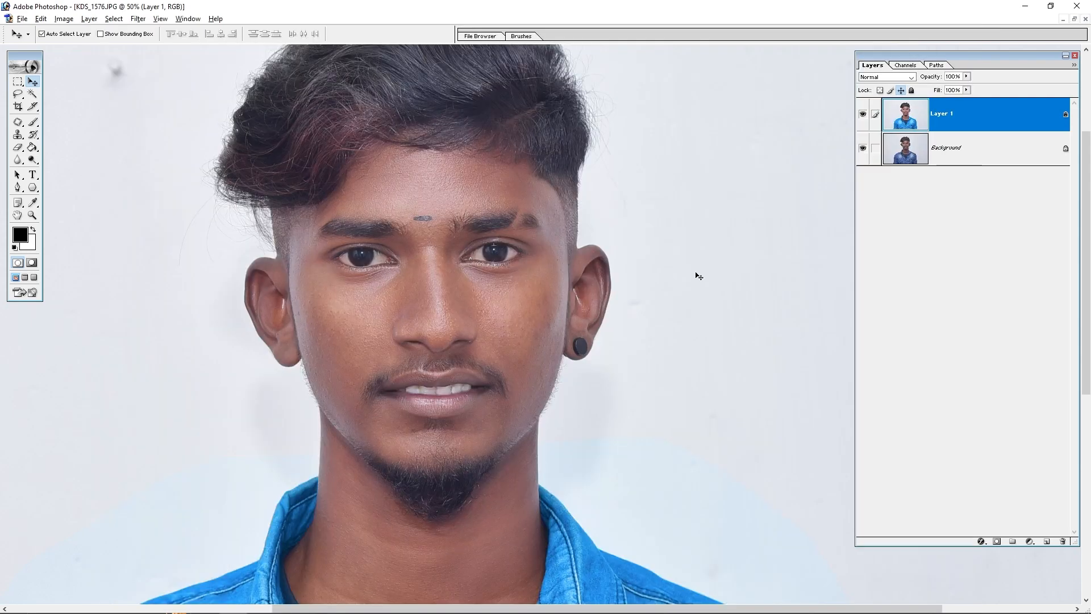
Adjust the RGB Levels of Layer 1 with a black input of 7 and a white input of 241
key("ctrl+0")
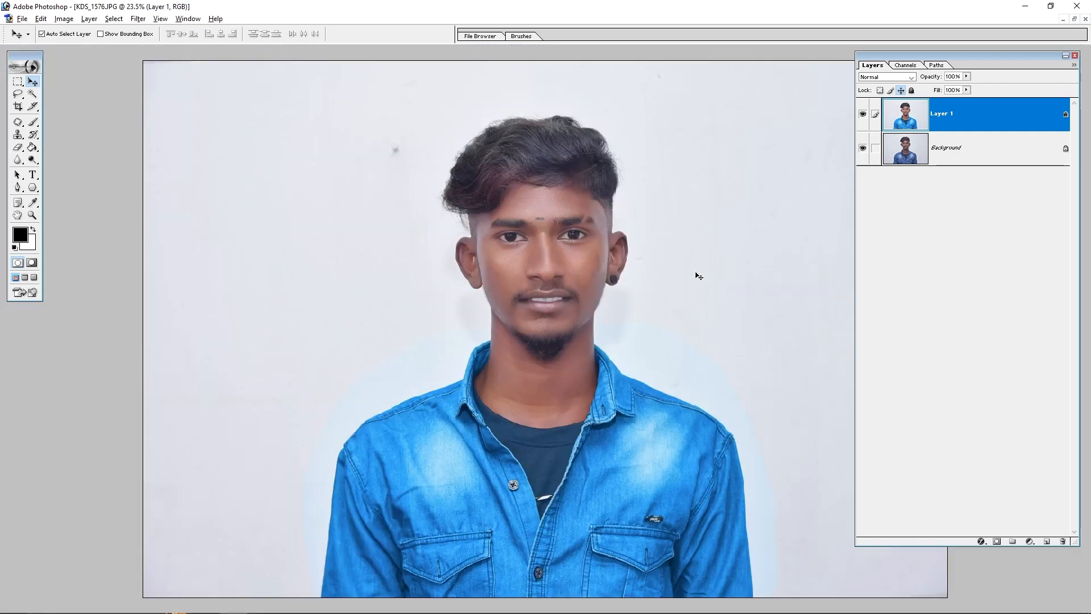
left_click_drag(661, 219, 500, 447)
left_click_drag(596, 434, 566, 524)
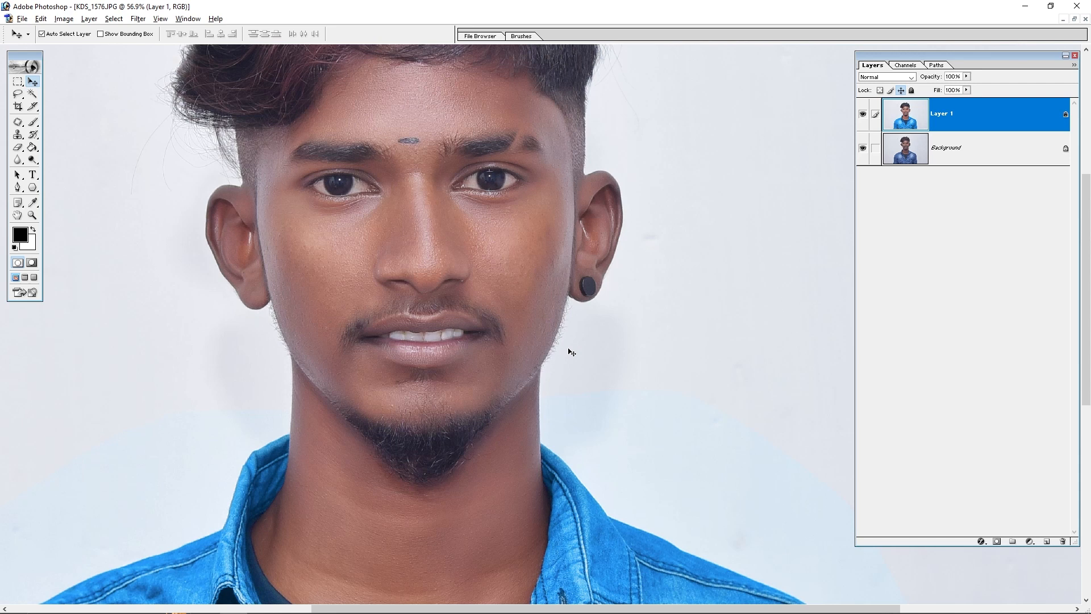
key("ctrl+l")
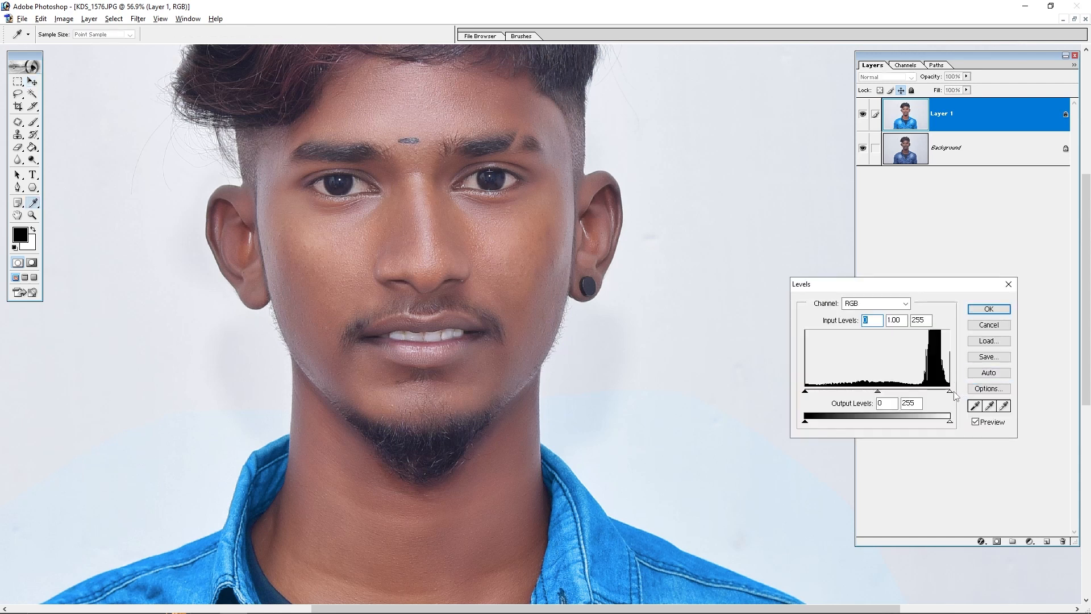
left_click_drag(950, 391, 942, 394)
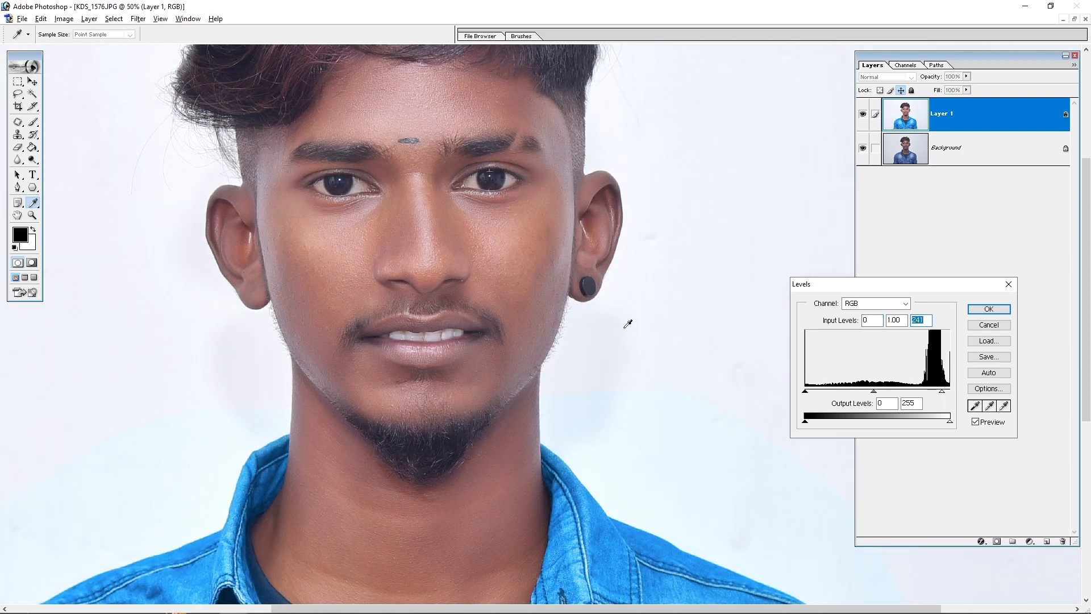
key("ctrl+minus")
key("ctrl+minus")
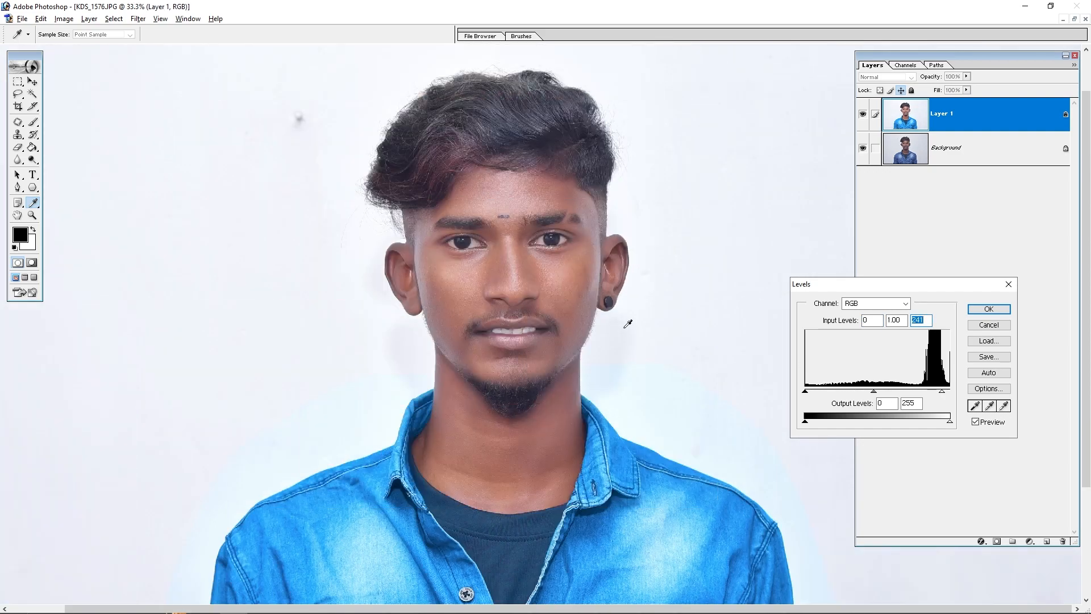
left_click(871, 321)
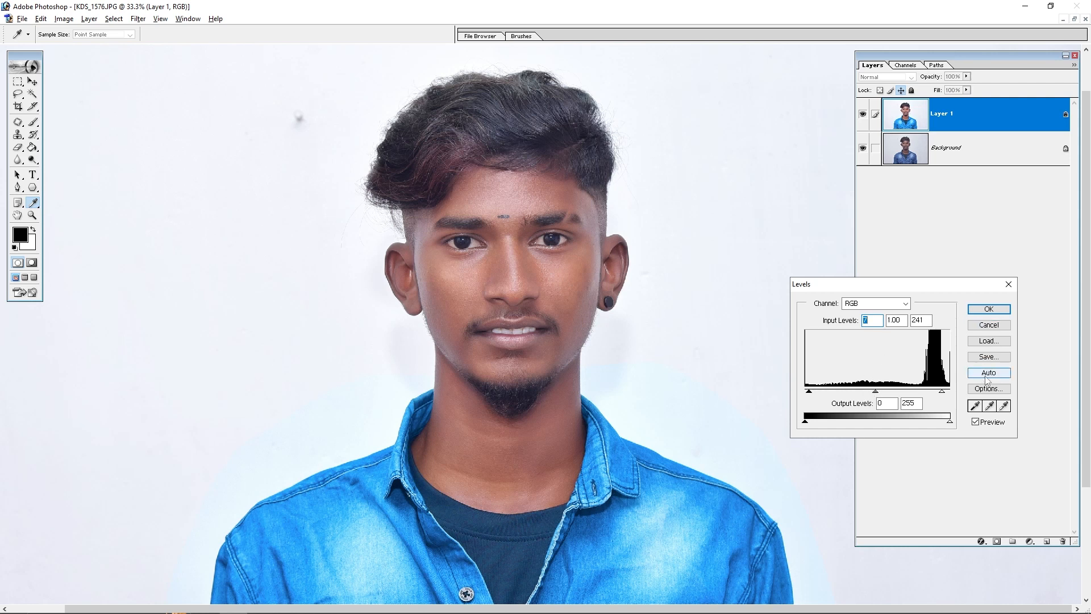
Compare the photo with and without the Levels adjustment, and apply it
left_click(976, 422)
left_click(976, 422)
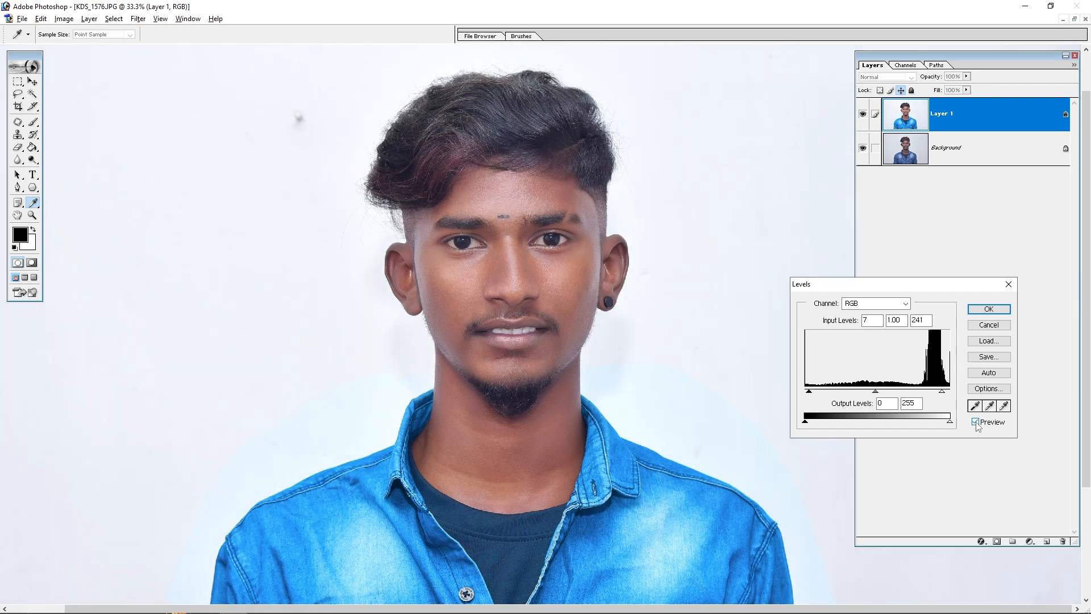
left_click(976, 422)
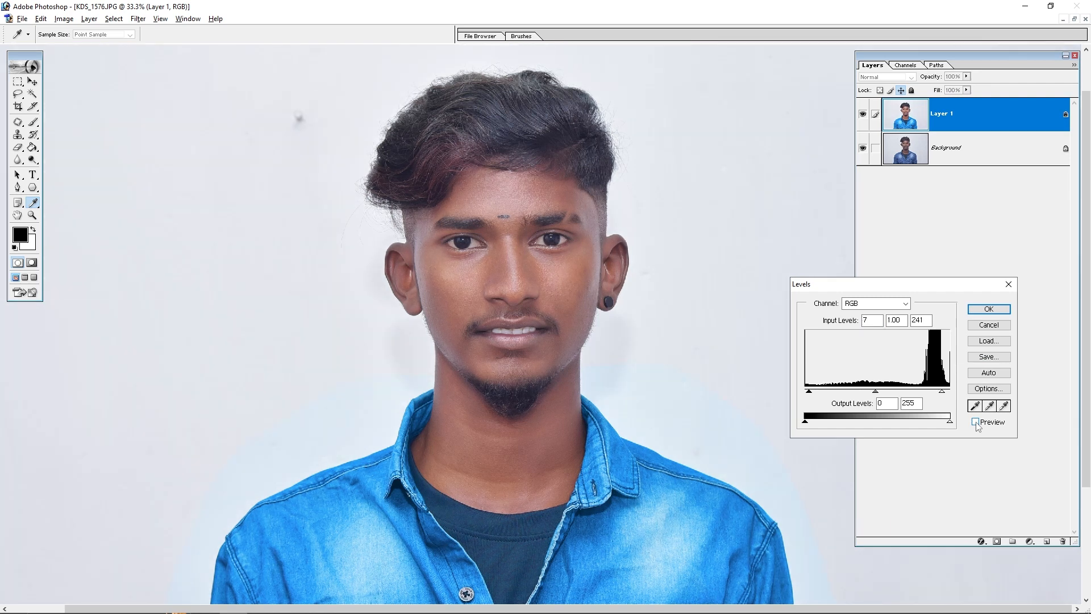
left_click(976, 422)
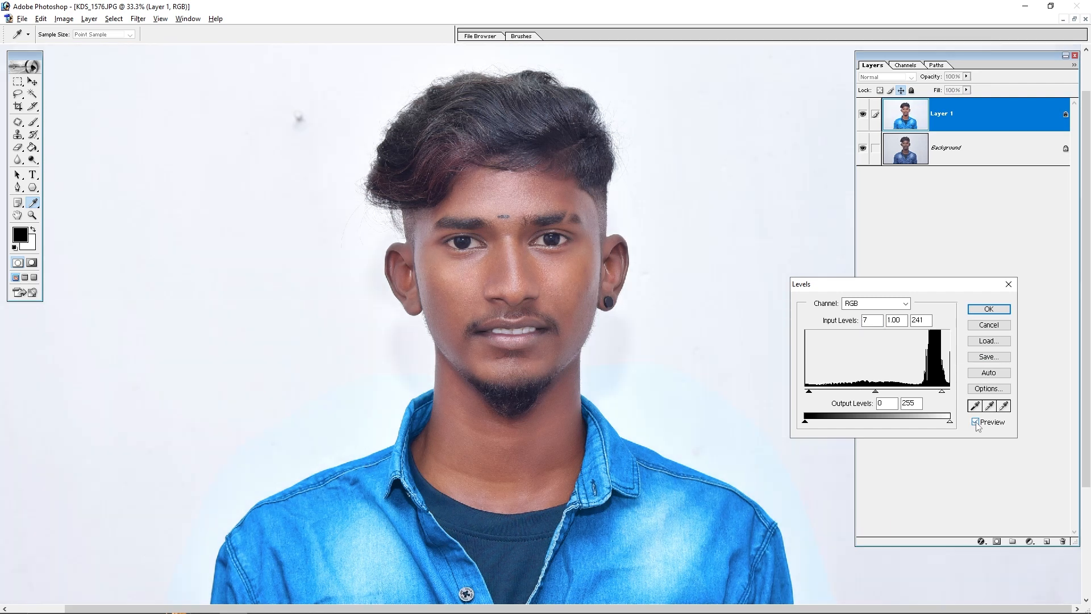
left_click(989, 308)
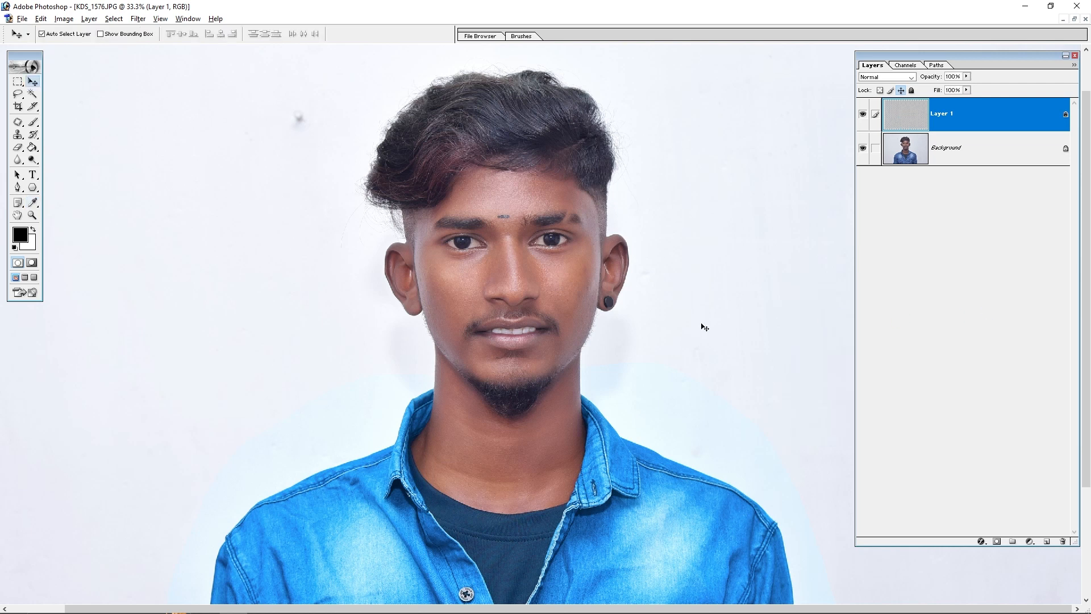
Patch the dark spot on the background wall beside the hair with clean wall from above it, and deselect
key("v")
key("ctrl+minus")
key("ctrl+minus")
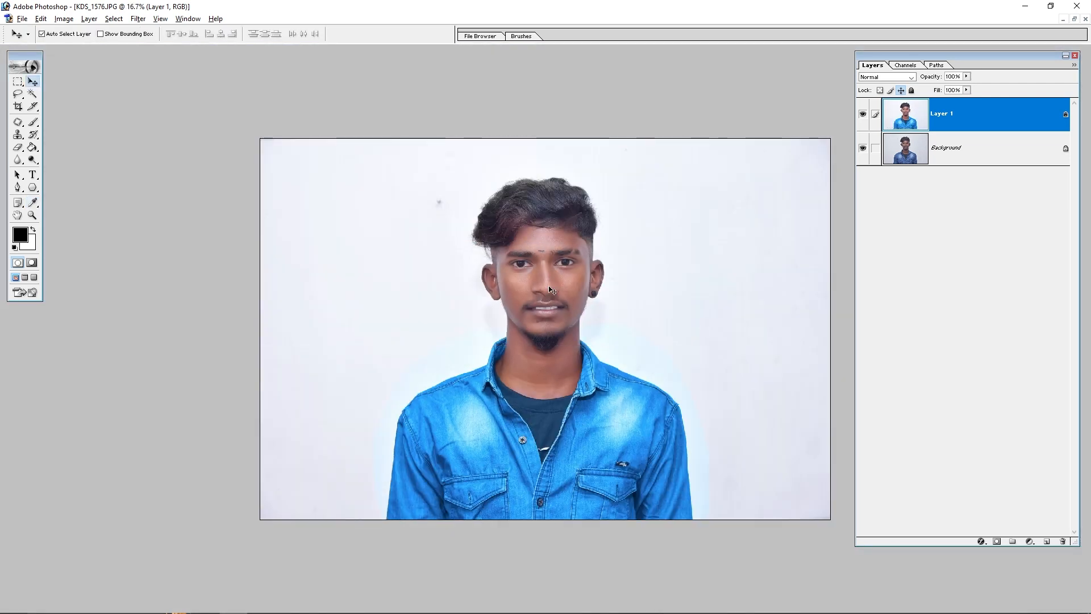
left_click_drag(487, 108, 408, 267)
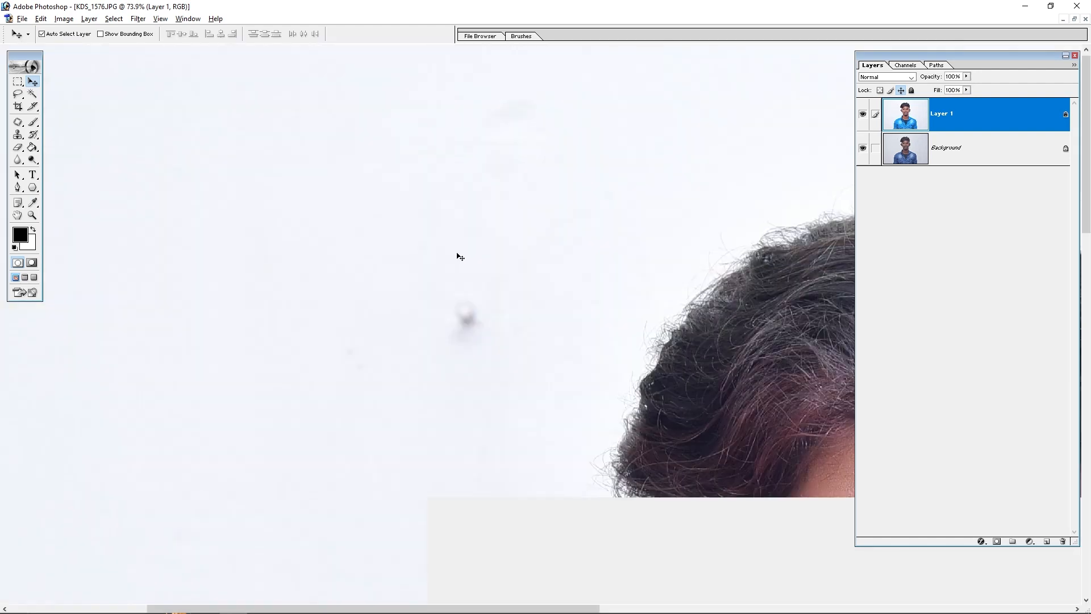
key("j")
mouse_move(457, 365)
left_mouse_down()
mouse_move(500, 265)
mouse_move(520, 355)
left_mouse_up()
mouse_move(496, 339)
left_mouse_down()
mouse_move(469, 280)
mouse_move(466, 232)
left_mouse_up()
key("ctrl+d")
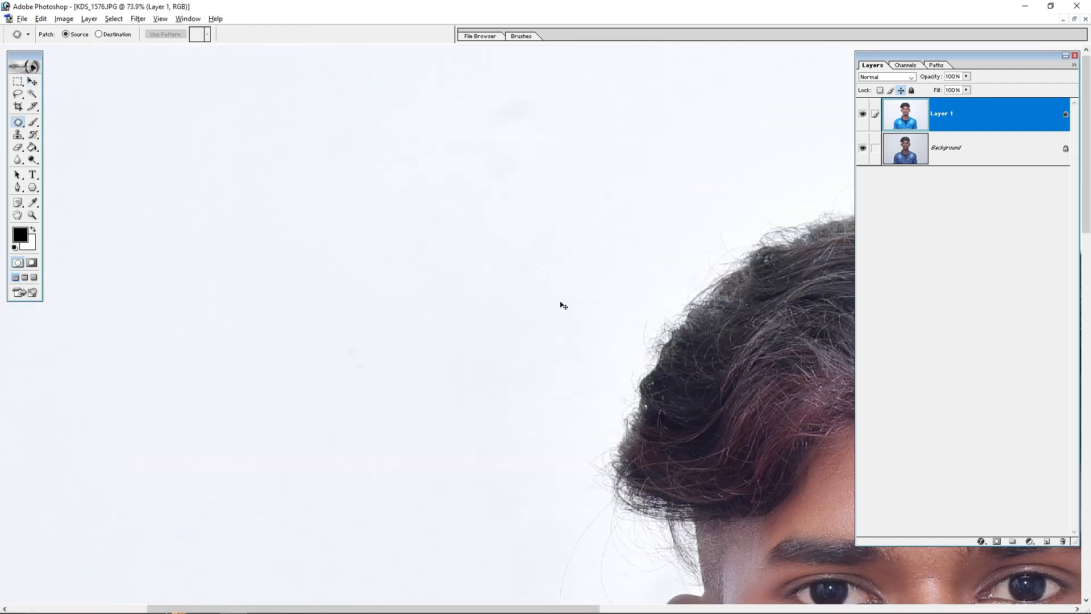
Compare the retouched Layer 1 with the original Background by switching the layer's visibility off and on
key("ctrl+0")
key("v")
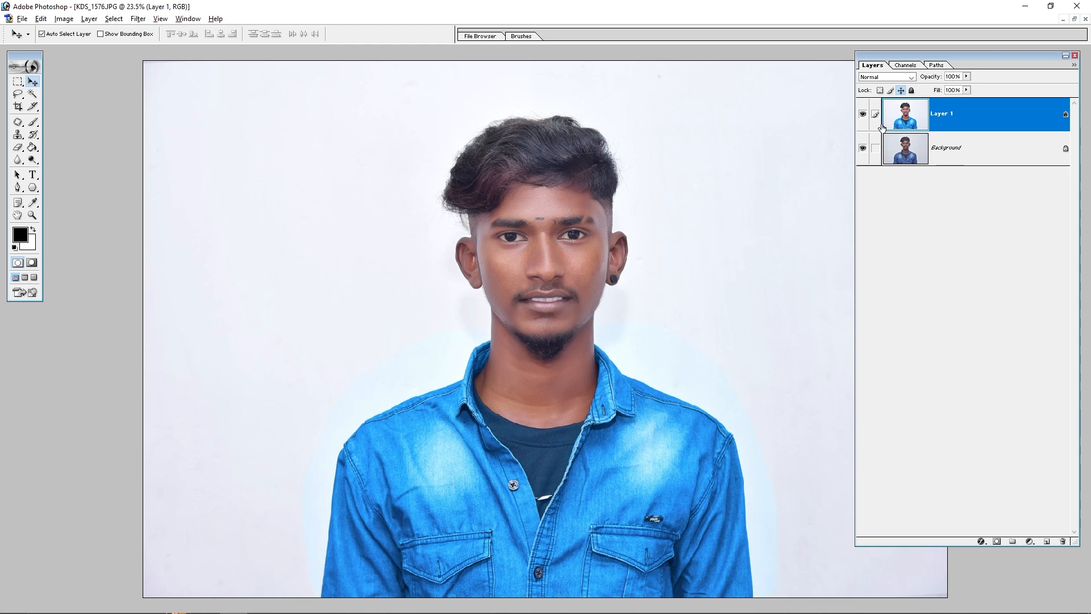
left_click(862, 116)
left_click(862, 115)
left_click_drag(390, 152, 684, 463)
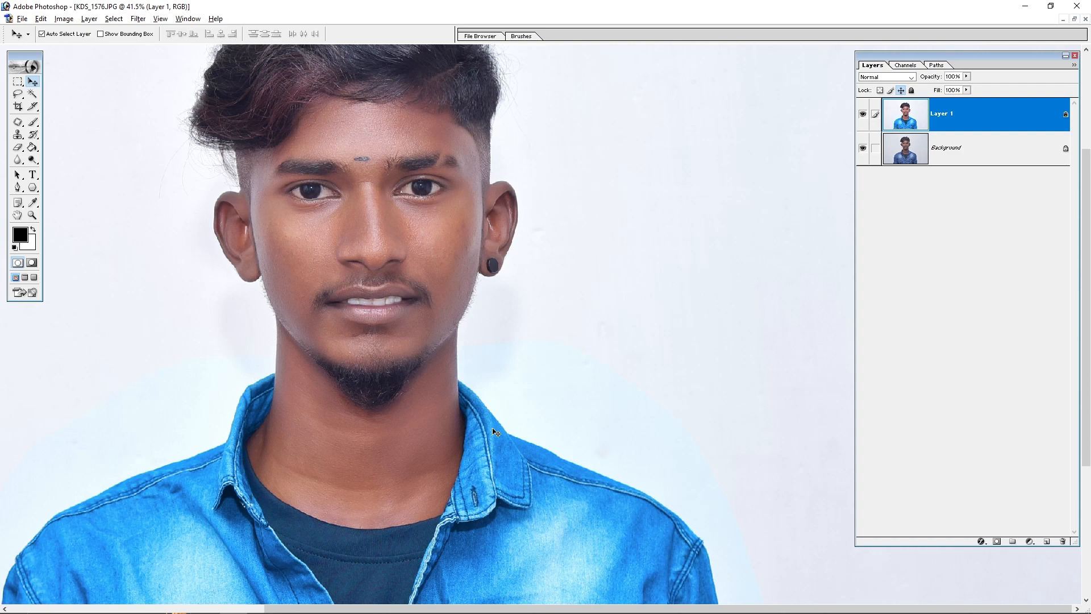
key("ctrl+0")
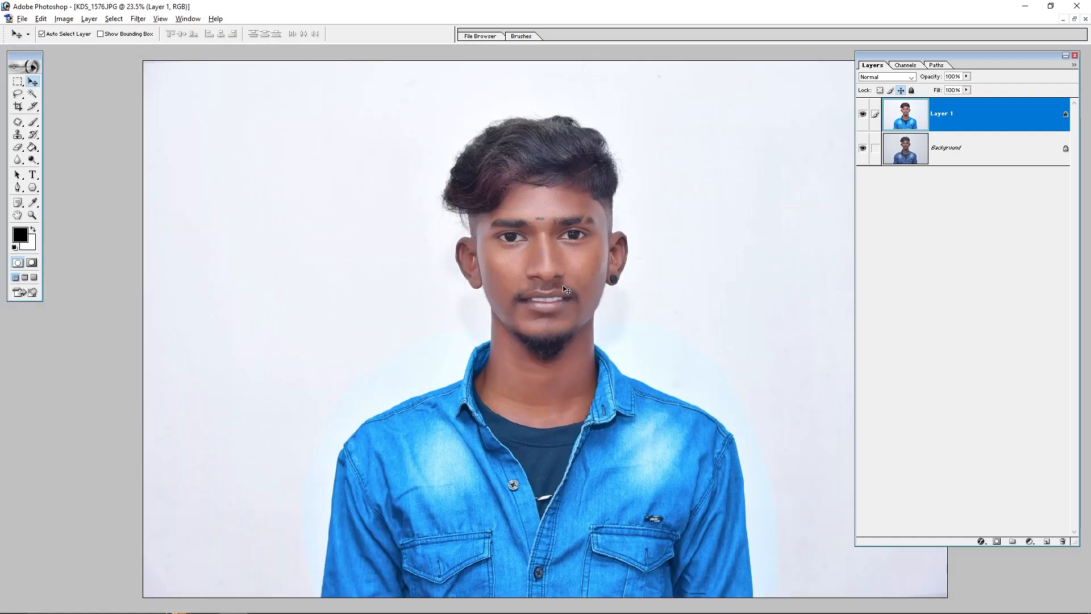
left_click_drag(397, 101, 672, 457)
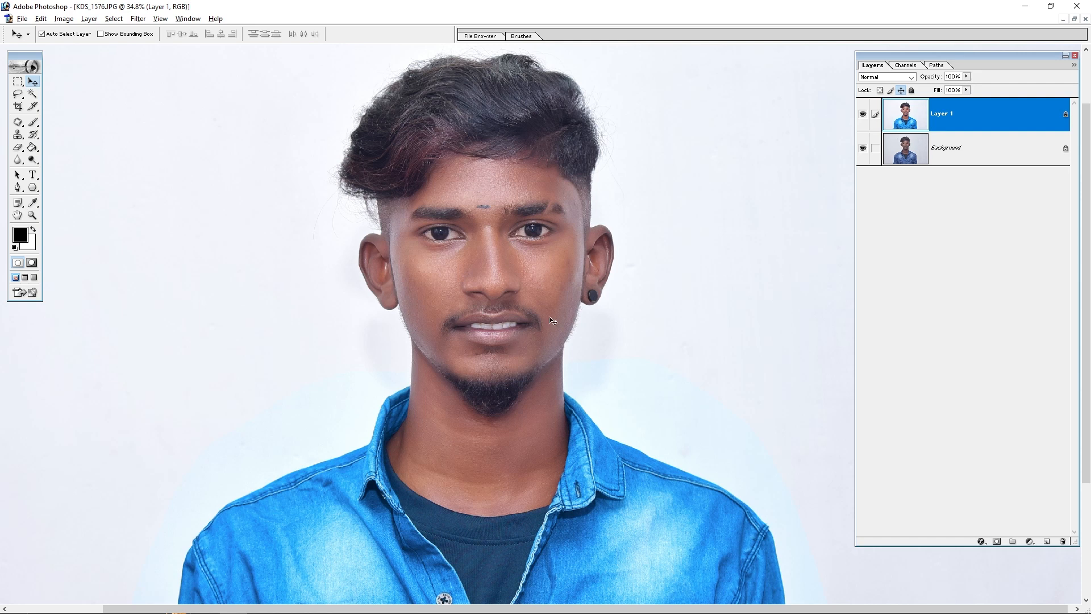
left_click(862, 115)
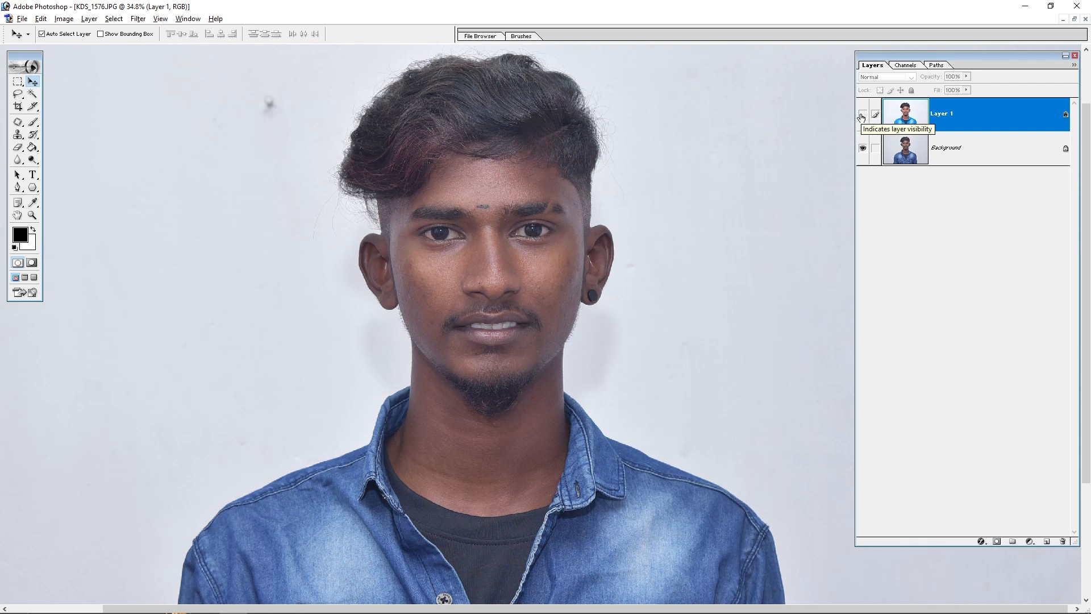
left_click(862, 115)
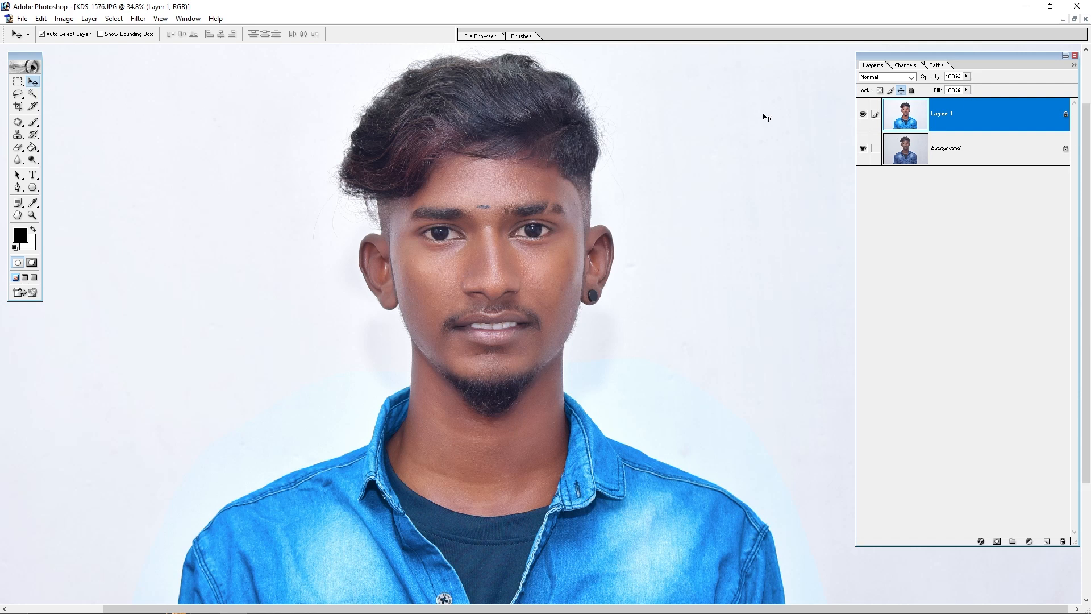
left_click(862, 113)
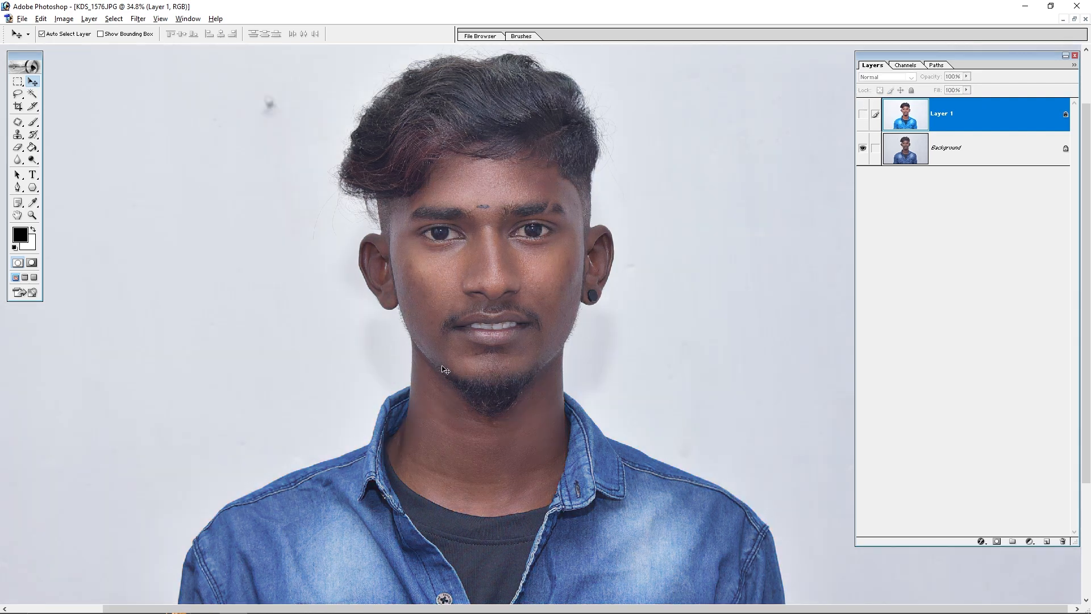
key("ctrl+minus")
key("ctrl+minus")
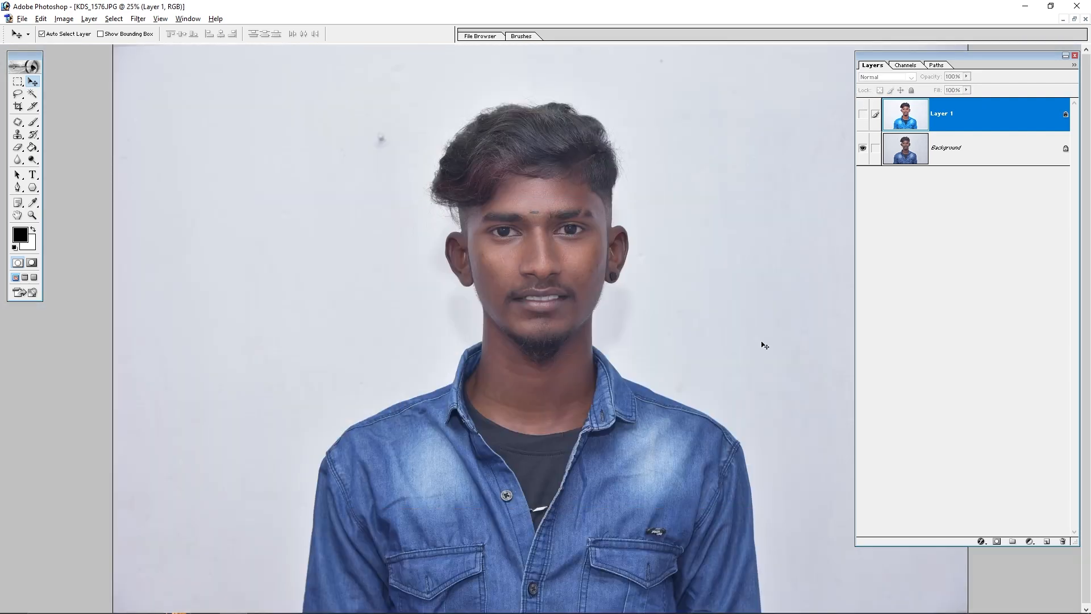
left_click(862, 113)
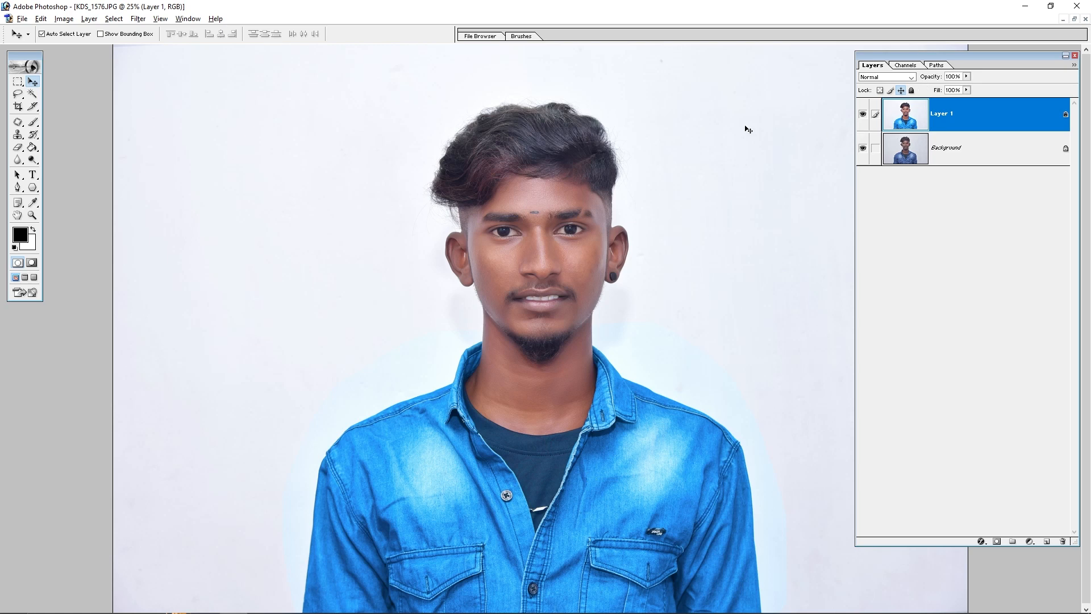
Crop the portrait to 3.5 × 4.5 cm at 600 pixels/inch, framing the head and upper chest
key("c")
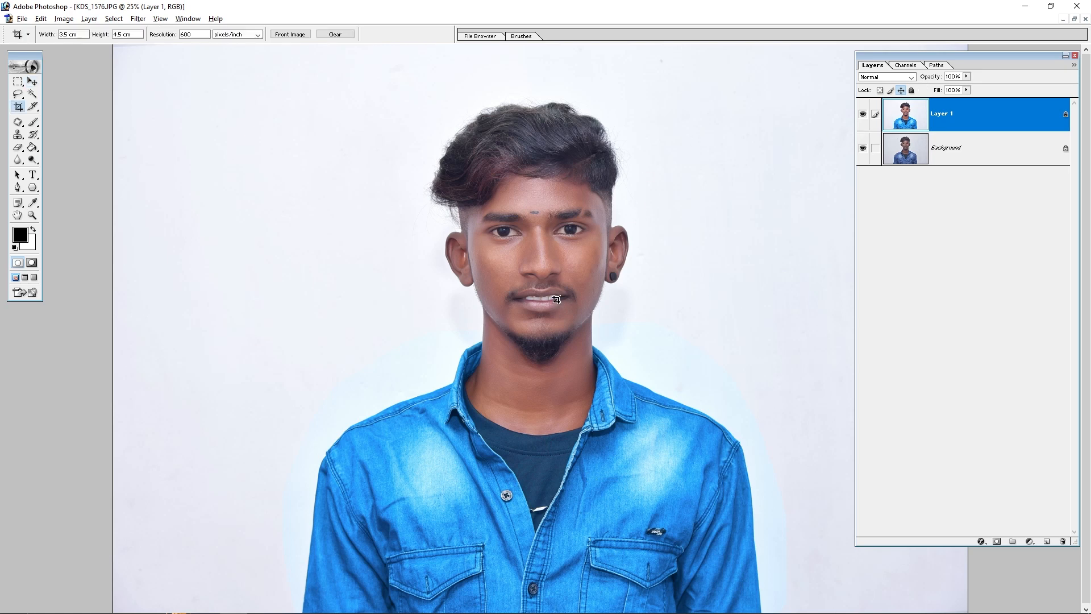
key("ctrl+minus")
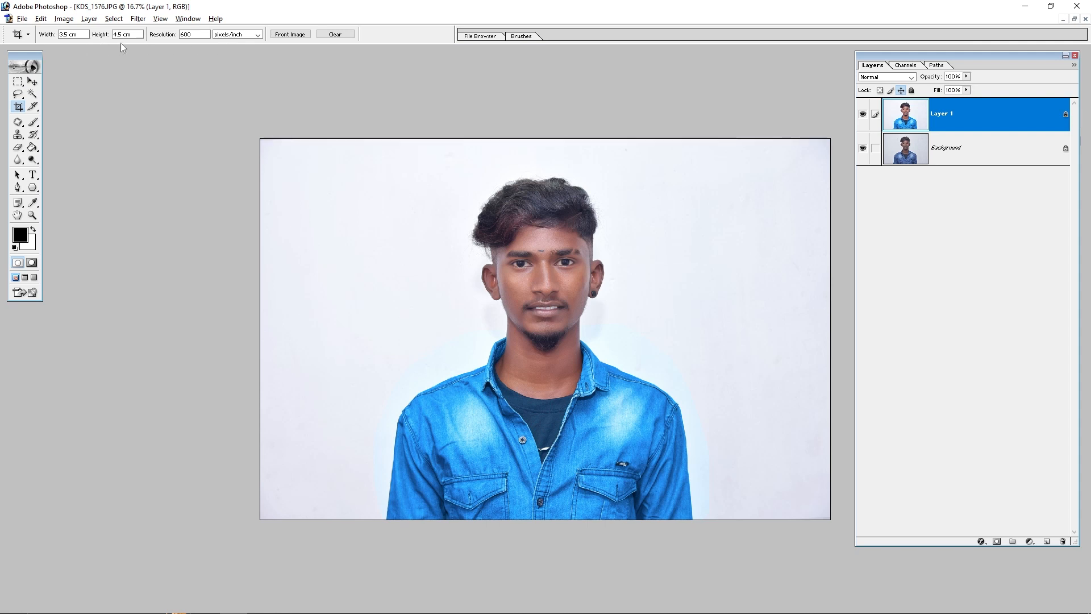
left_click_drag(401, 155, 671, 471)
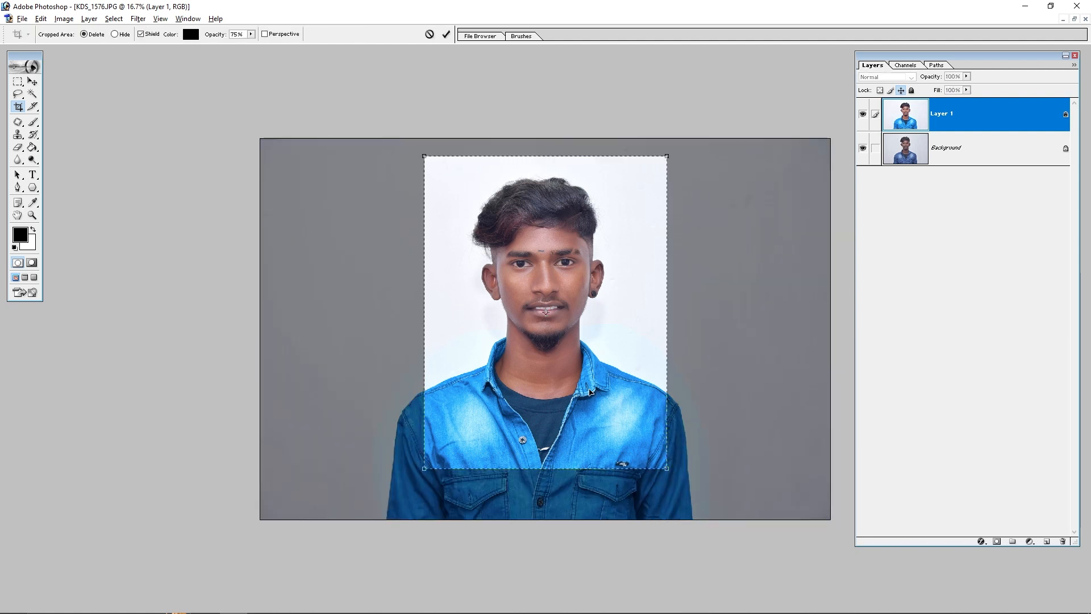
key("Return")
key("ctrl+0")
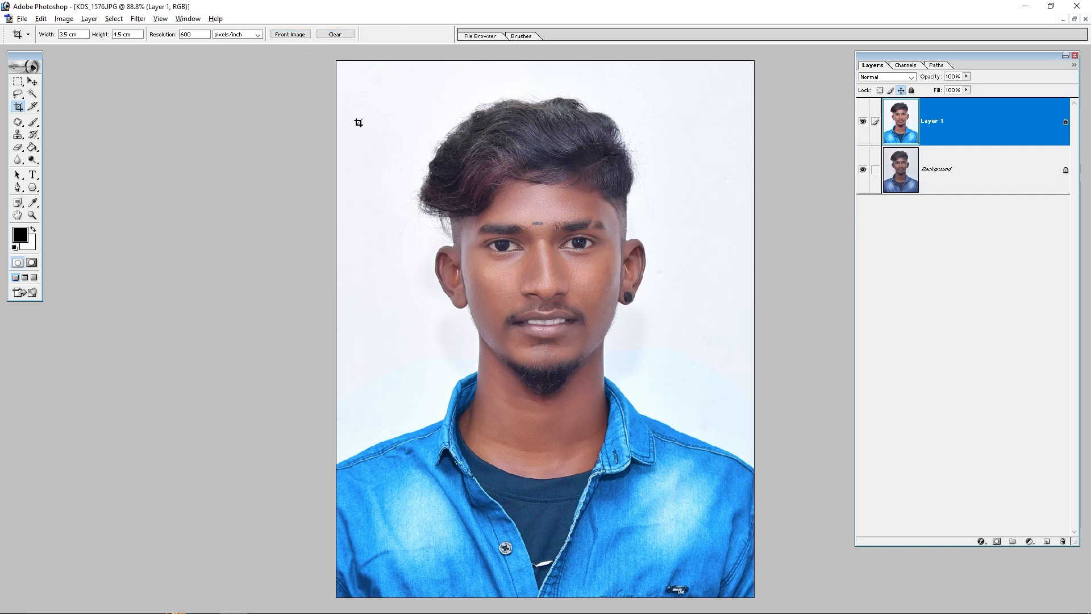
Run the PP - 8 up action from the 3.5cm X 4.5Cm - 600 set on the cropped portrait
key("F9")
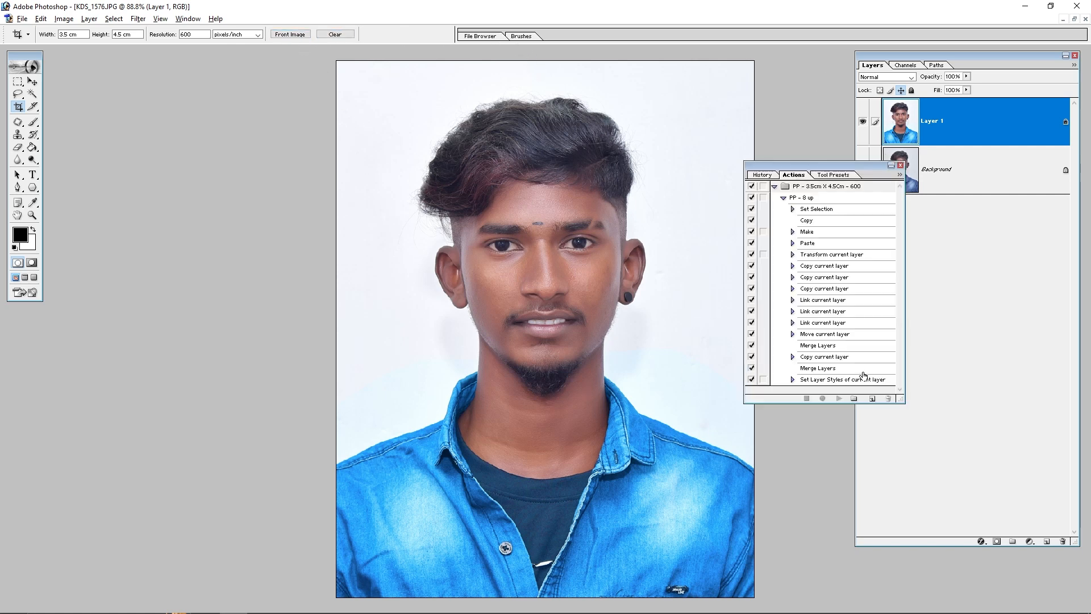
left_click(808, 197)
left_click(840, 398)
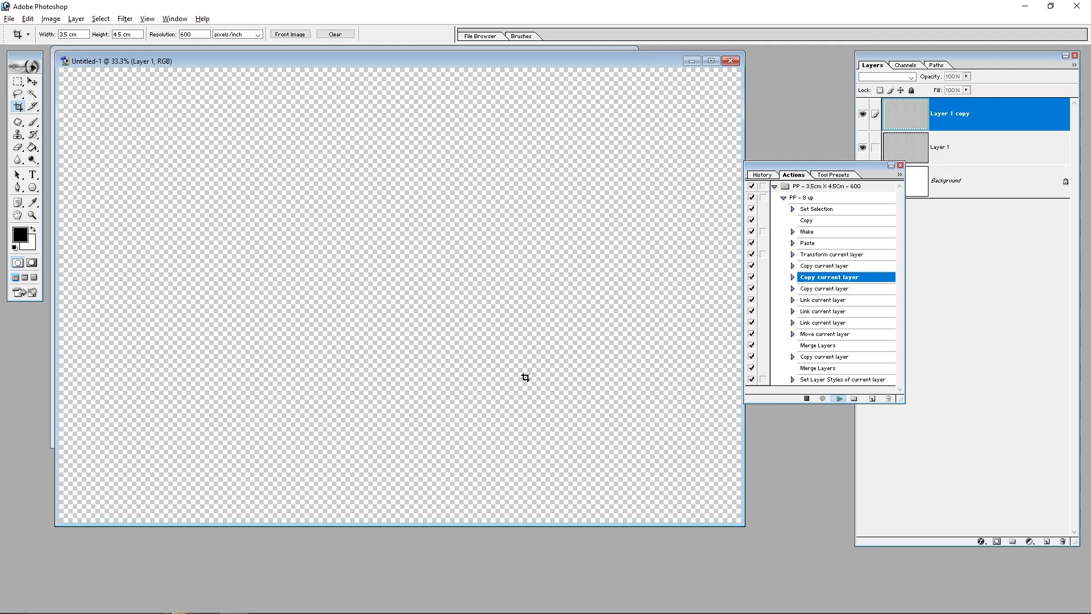
View the passport photo sheet full screen on black with the palettes hidden, fitted to the screen
key("Tab")
key("f")
key("f")
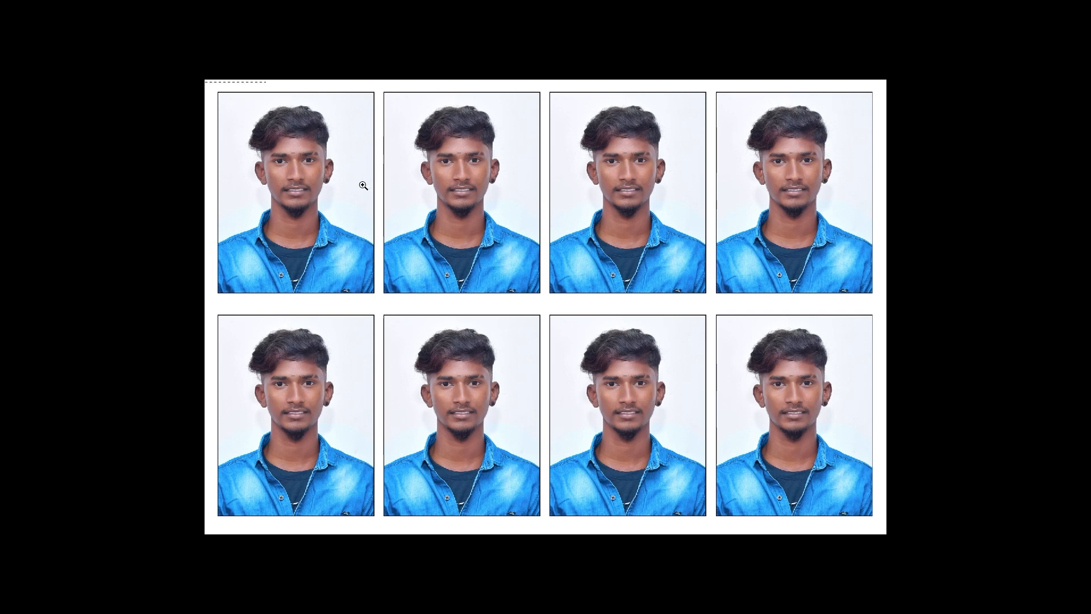
key("ctrl+0")
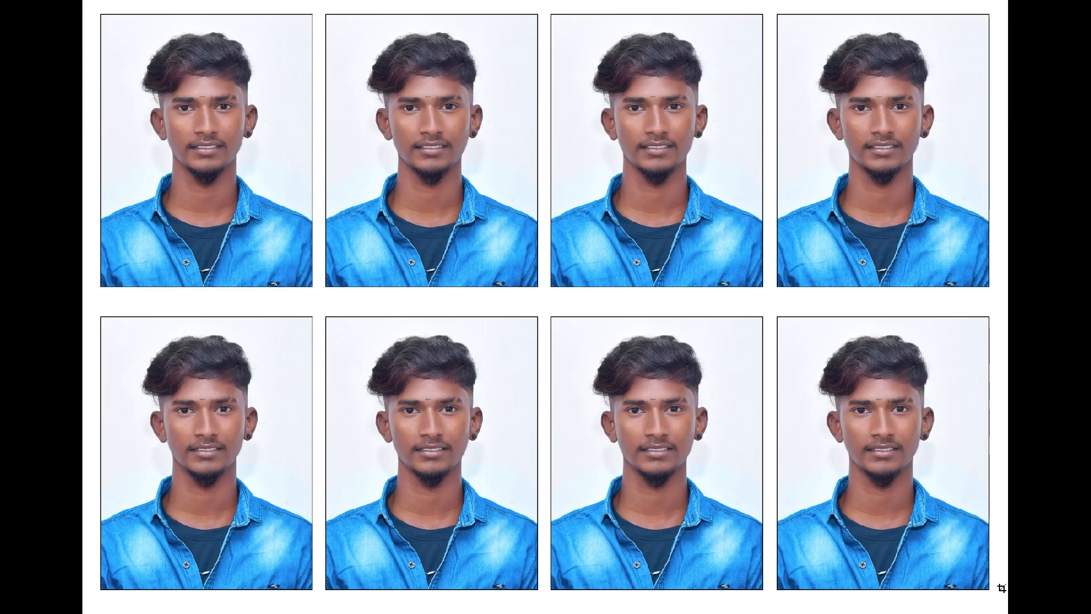